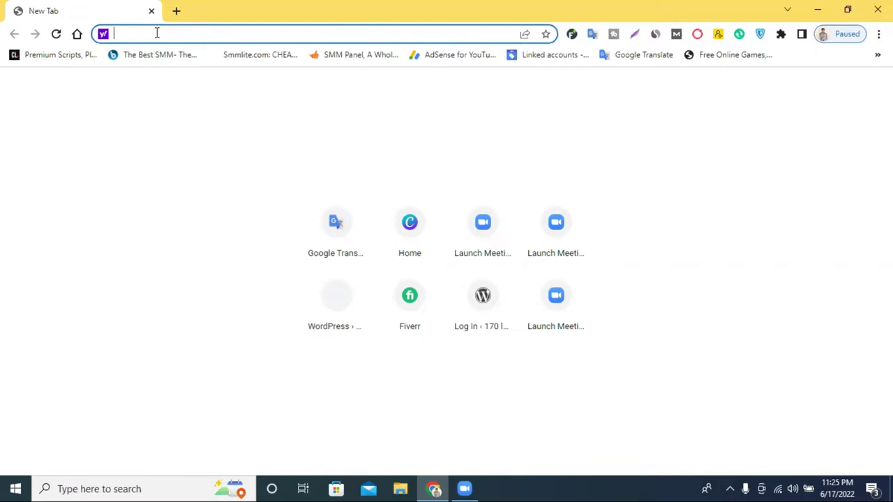
Step: Open the Facebook Ads Manager campaigns page at facebook.com/adsmanager
type("facebook.com")
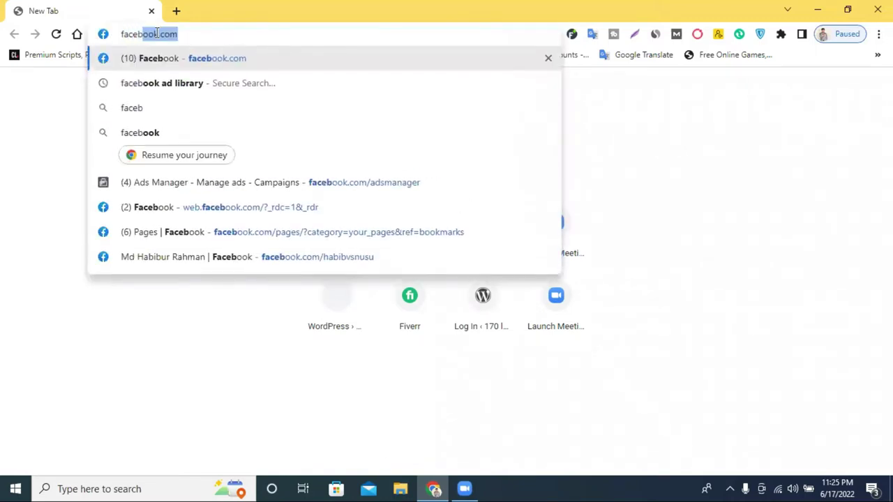
left_click(194, 33)
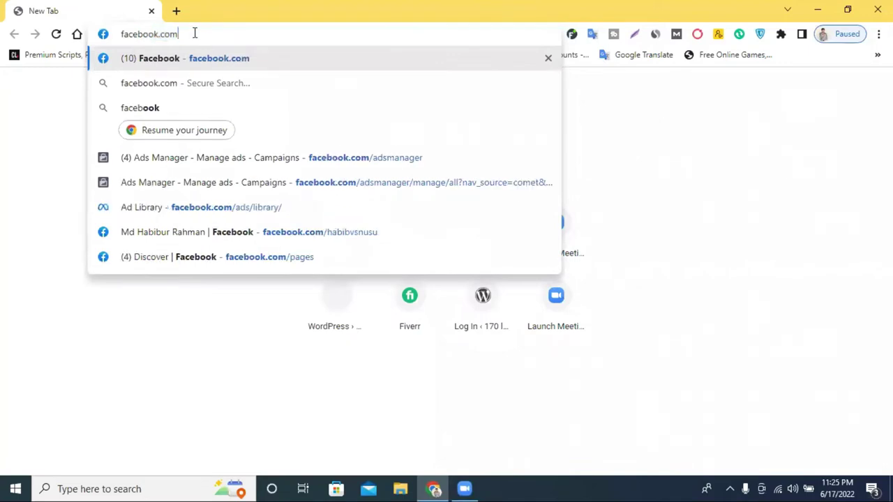
type("/")
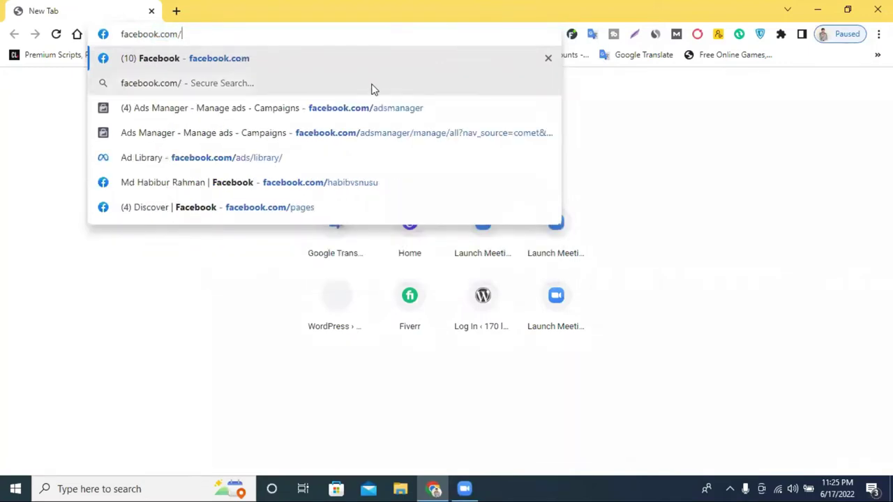
left_click(368, 107)
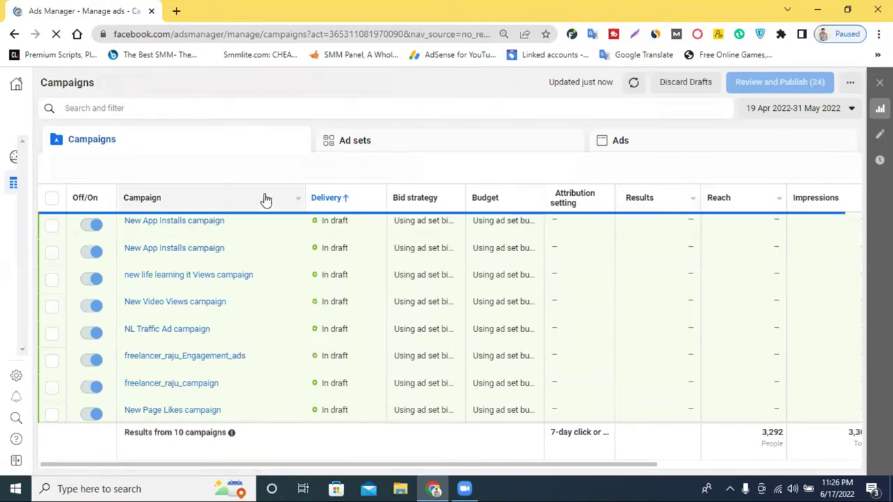
Step: Reload the Ads Manager campaigns page and look over the campaign list
left_click(56, 33)
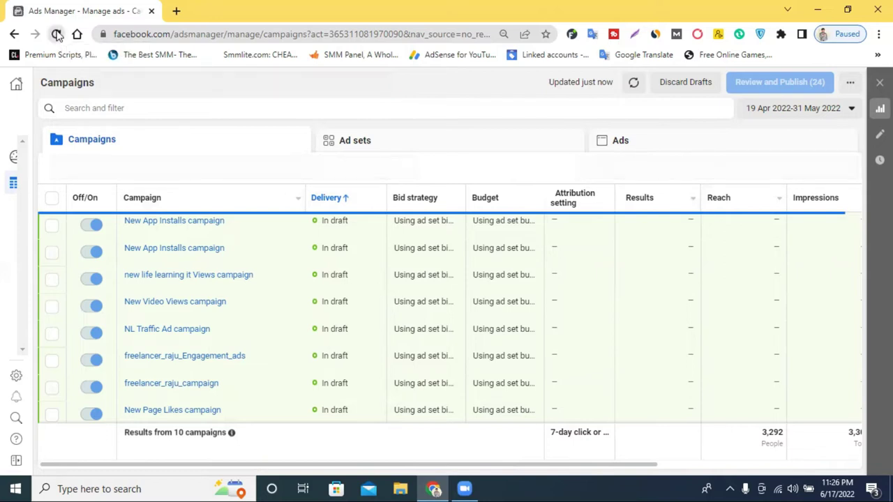
left_click(57, 34)
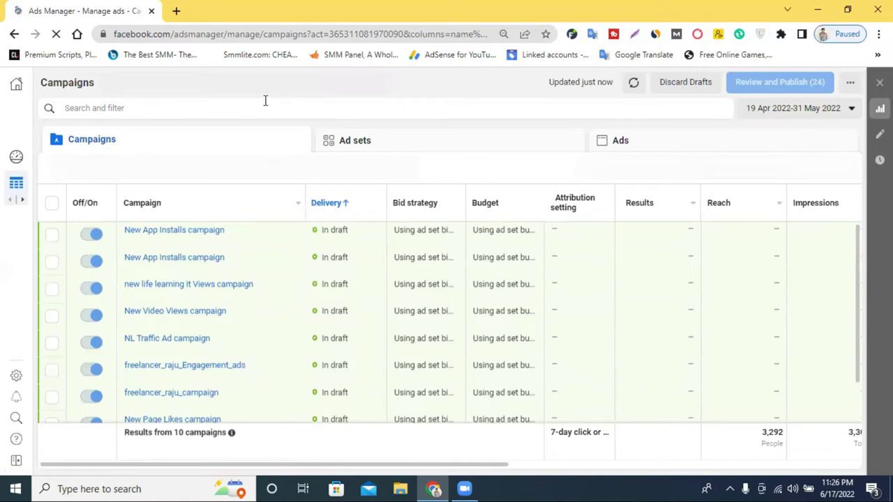
scroll(229, 287, "down", 1)
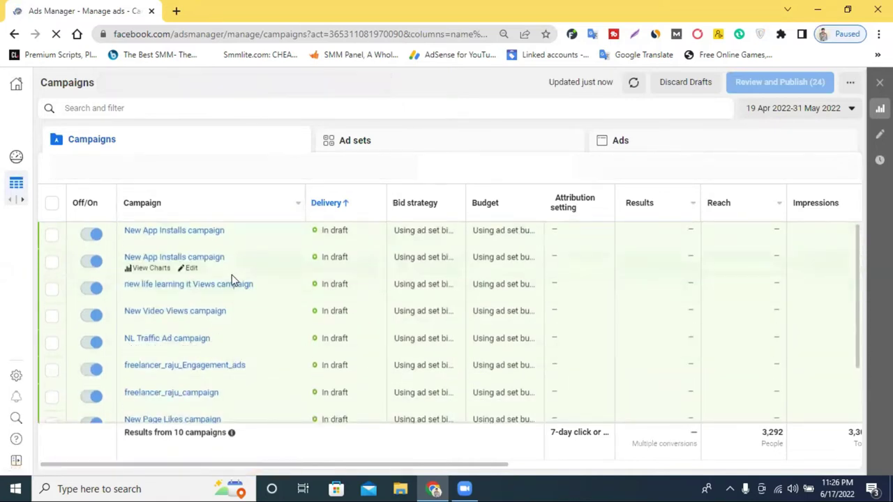
scroll(230, 272, "down", 1)
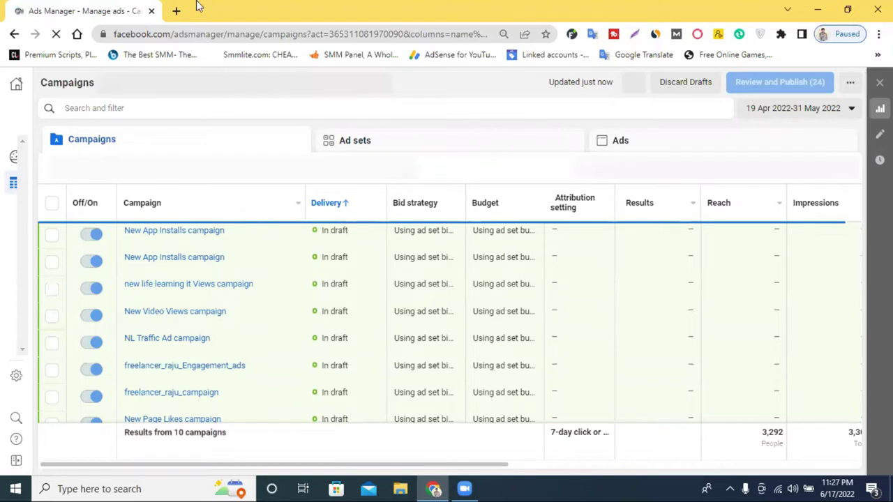
Step: Open facebook.com in a new browser tab
key("ctrl+t")
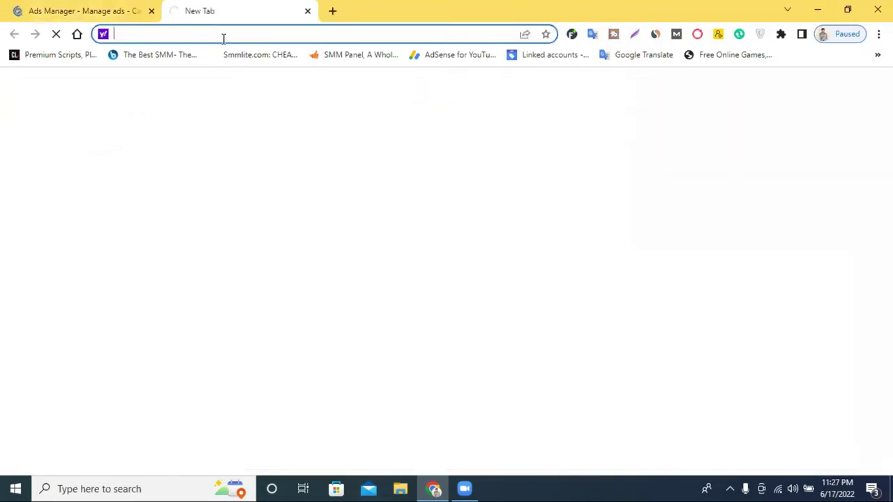
type("fa")
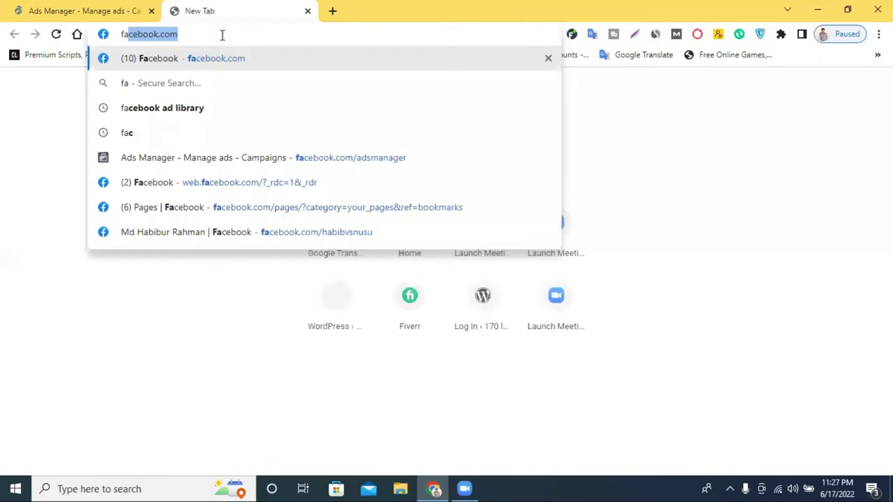
key("Return")
left_click(75, 6)
left_click(227, 5)
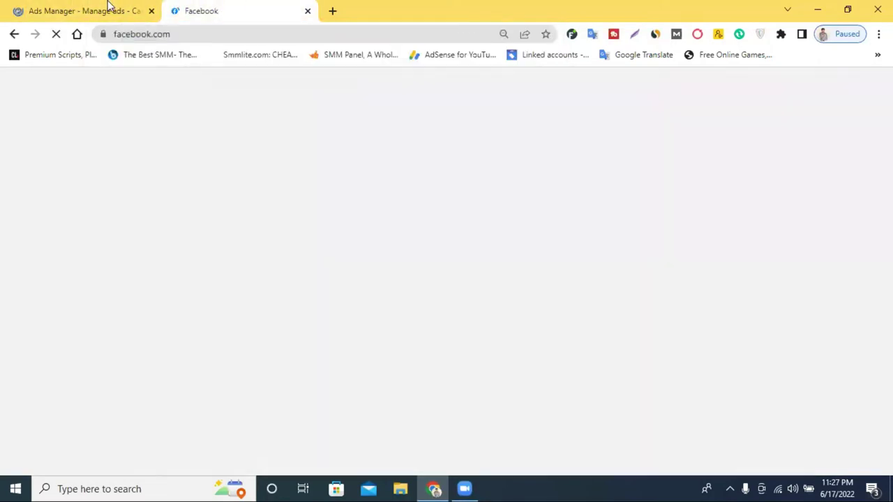
left_click(124, 6)
key("ctrl+Tab")
left_click(83, 6)
left_click(210, 7)
left_click(100, 7)
left_click(221, 6)
left_click(126, 9)
left_click(233, 3)
left_click(104, 7)
left_click(228, 5)
left_click(108, 5)
left_click(235, 6)
left_click(778, 488)
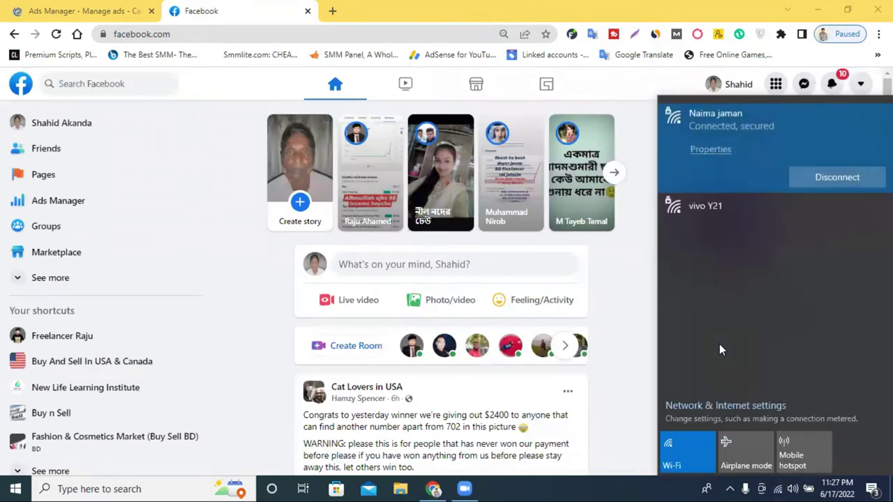
Step: Open Ads Manager from the Facebook home page's shortcuts in the second browser tab
left_click(112, 6)
left_click(129, 6)
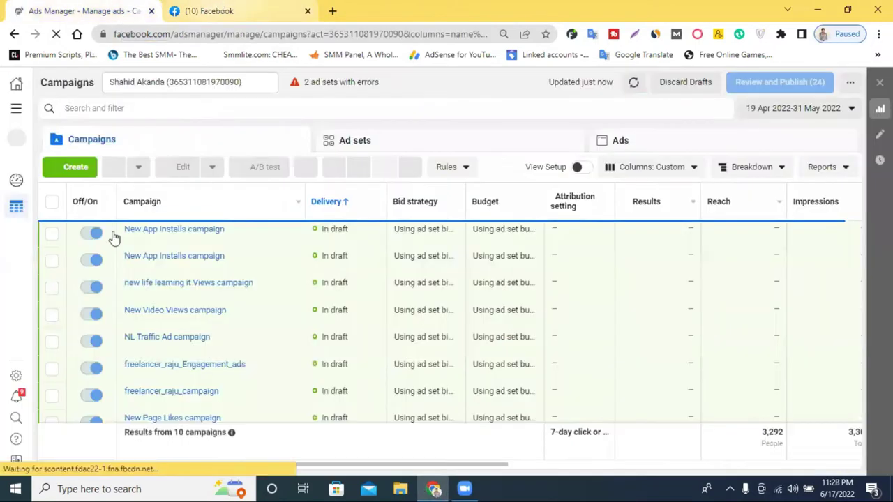
key("ctrl+Tab")
left_click(71, 209)
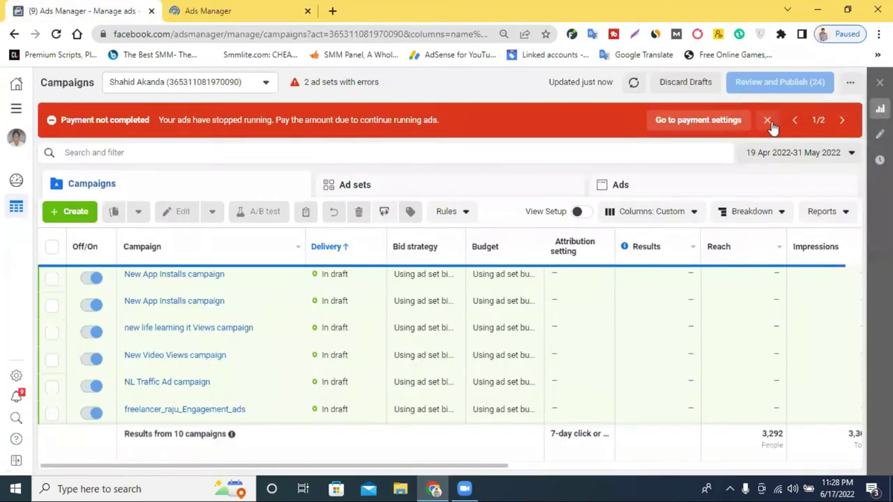
Step: Dismiss the payment and account alert banners above the campaign list
left_click(770, 124)
left_click(846, 123)
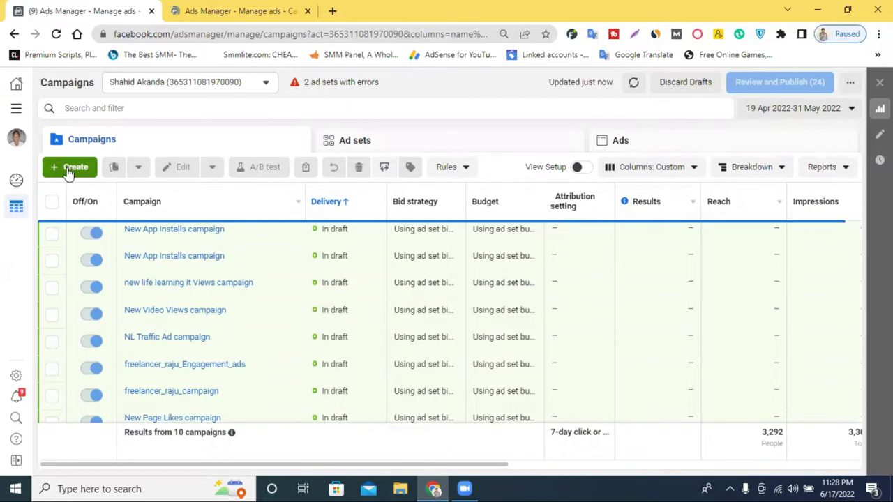
Step: Create a new campaign with the App Installs objective and the App ads campaign type
left_click(68, 171)
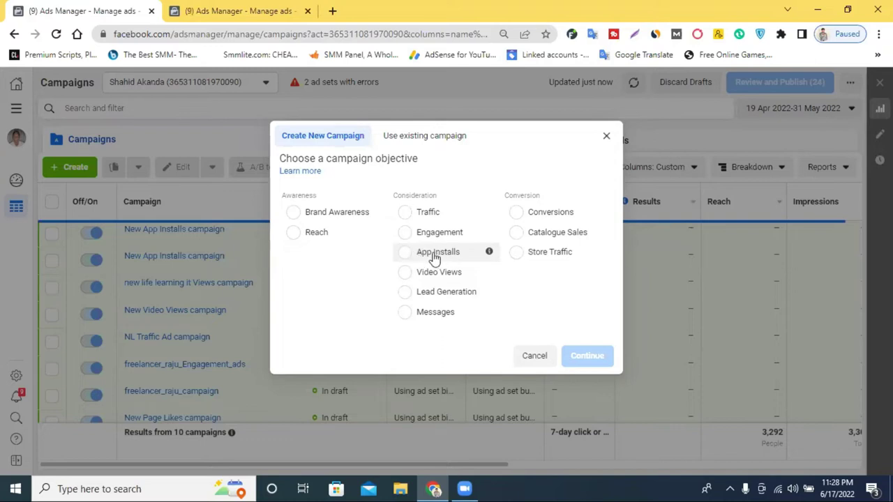
left_click(427, 253)
scroll(430, 243, "down", 1)
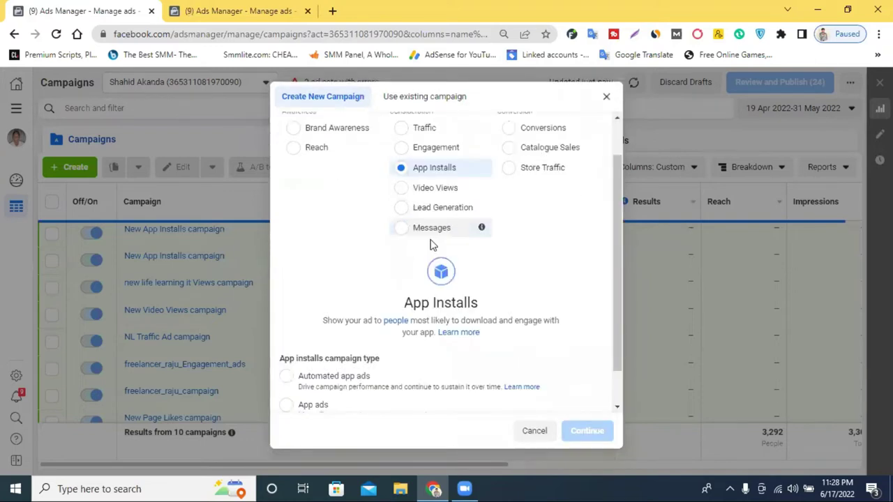
scroll(430, 250, "down", 1)
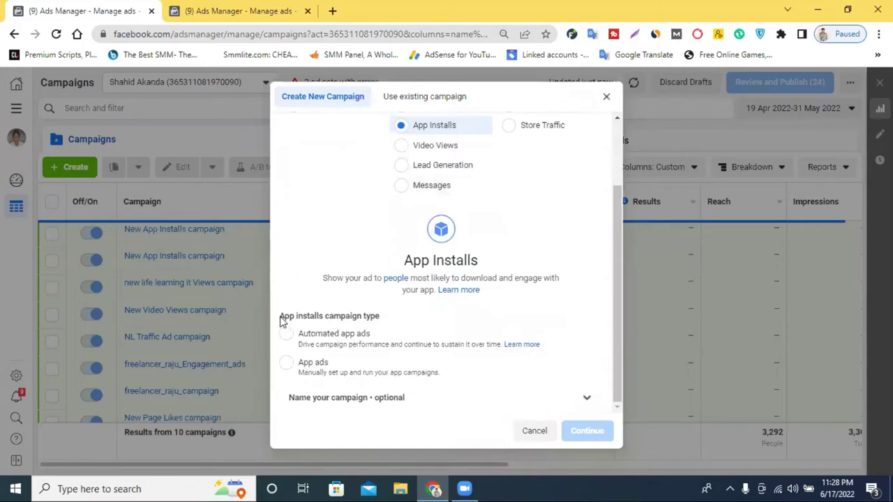
left_click_drag(311, 319, 427, 318)
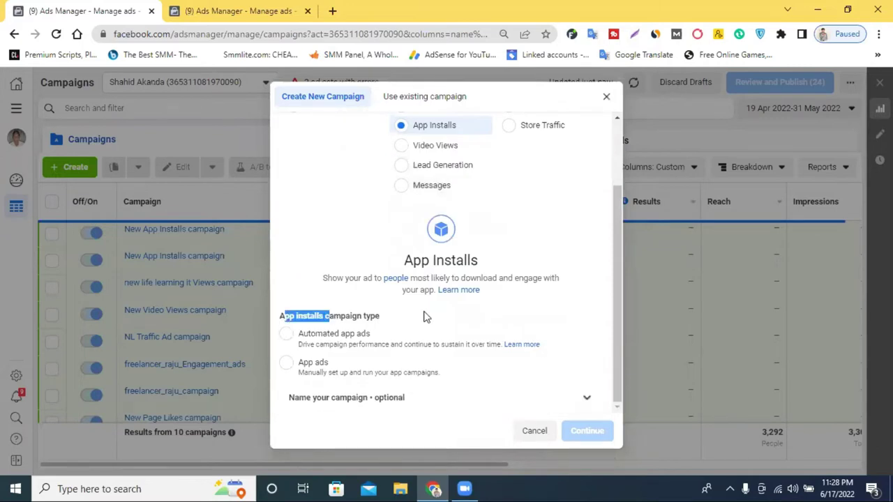
left_click(425, 318)
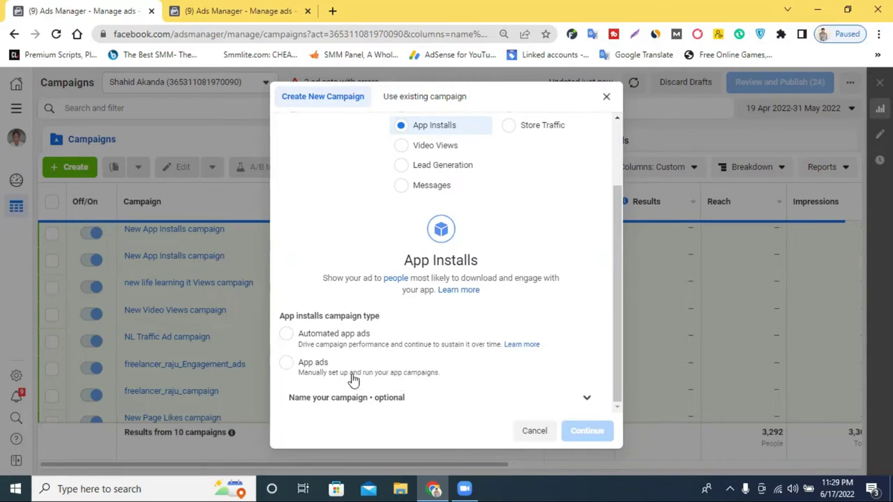
left_click(291, 367)
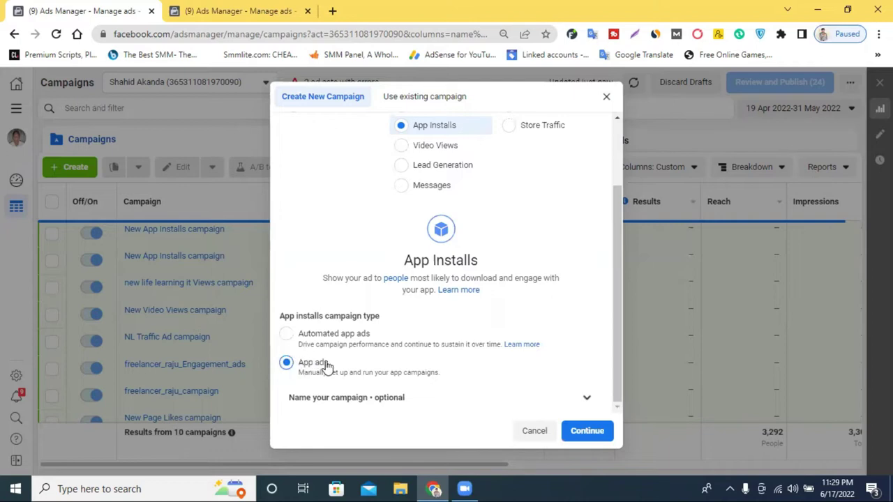
left_click(570, 431)
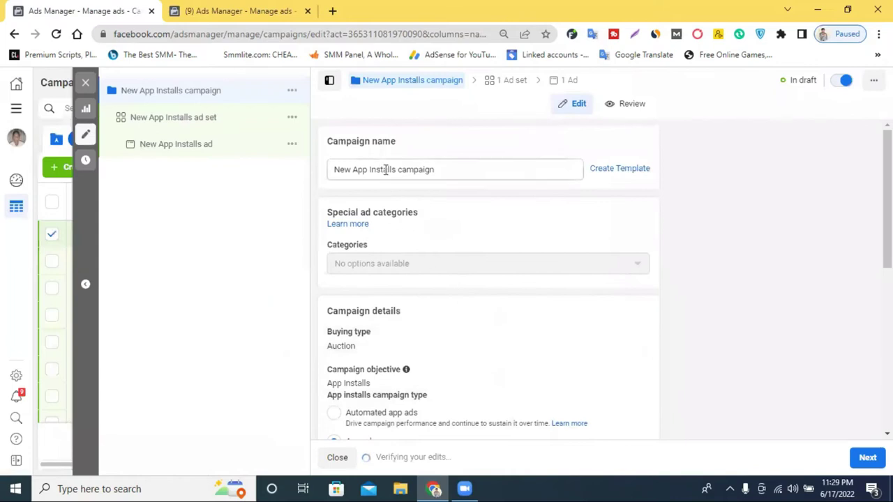
double_click(390, 170)
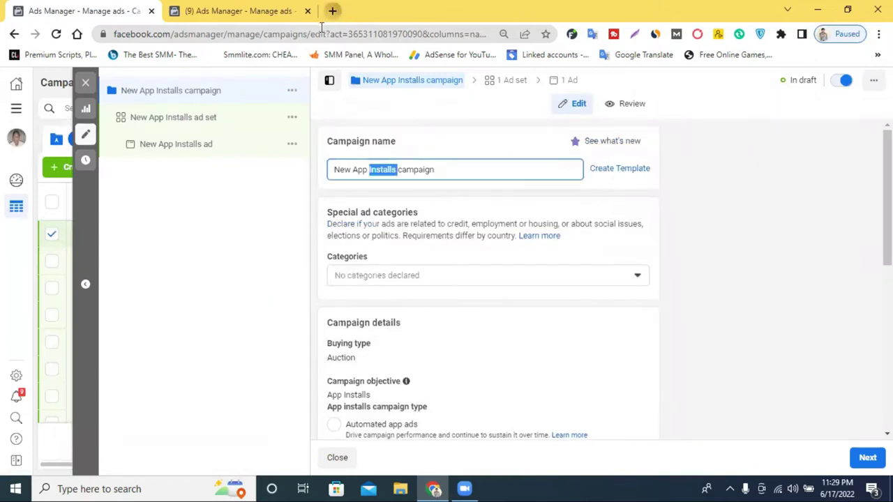
Step: Open the Google homepage from a web search in a new tab and close the Yahoo results tab
key("ctrl+t")
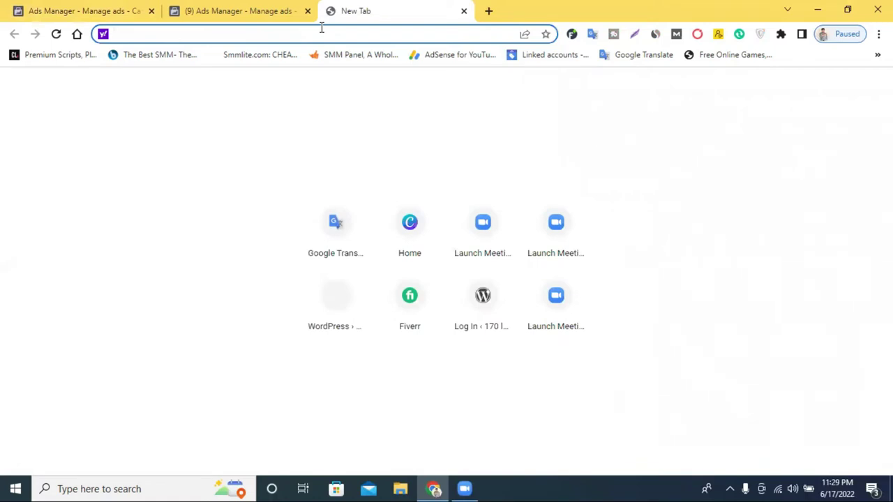
type("gooogle")
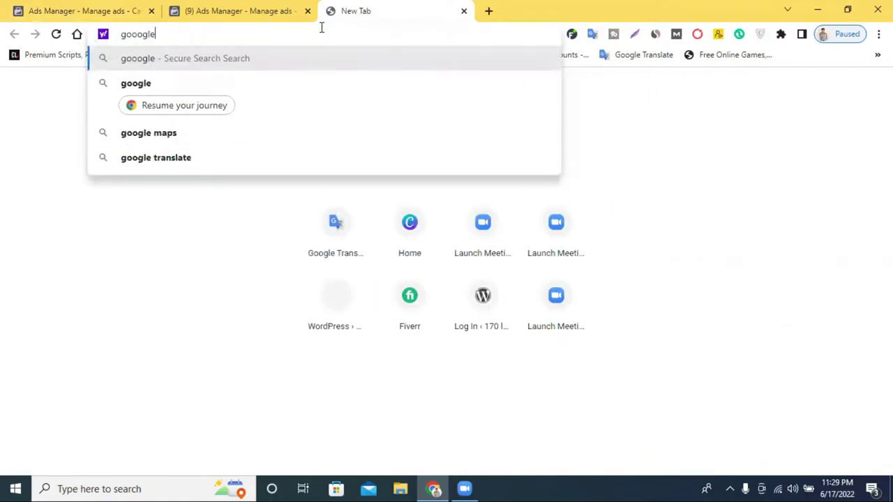
key("Return")
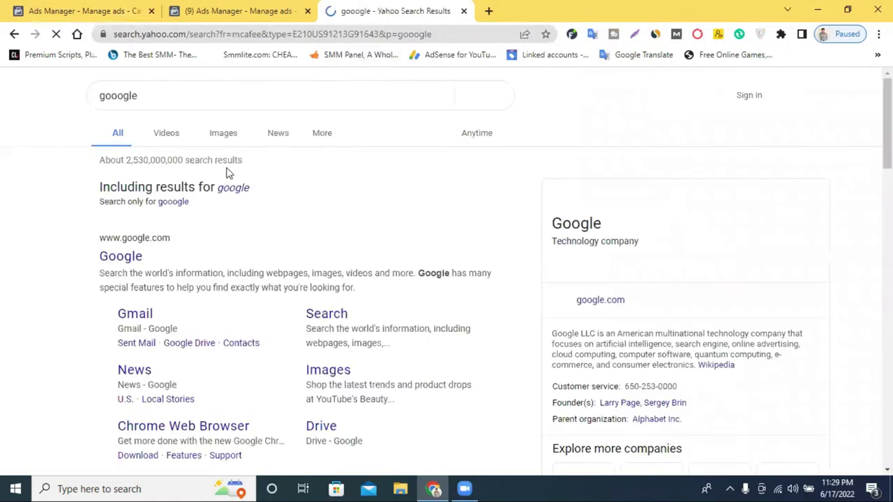
left_click(117, 257)
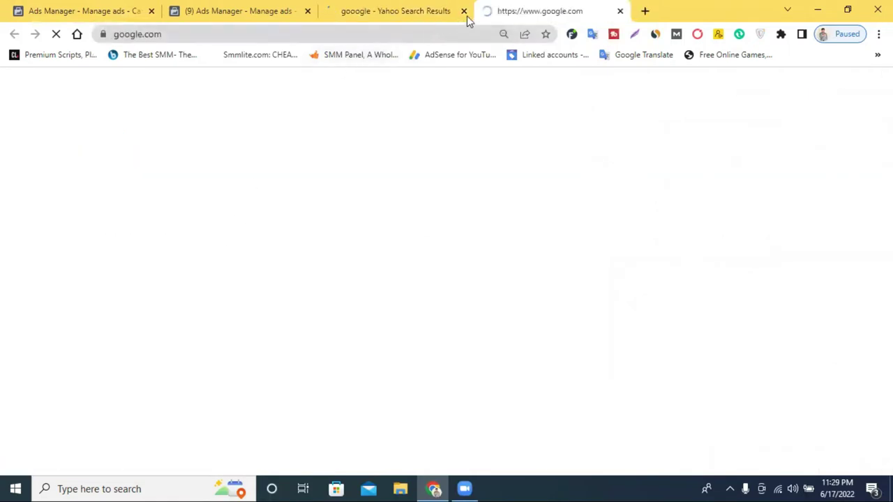
left_click(464, 11)
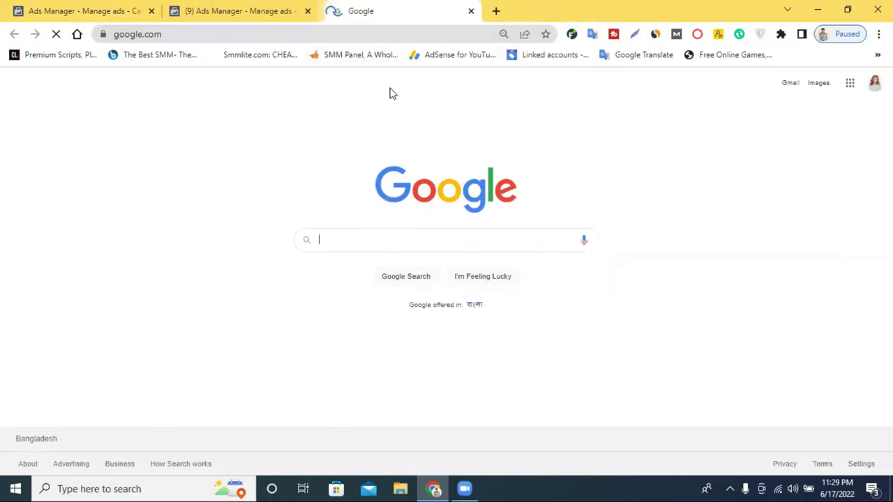
Step: Search Google for play store
left_click(349, 235)
type("p")
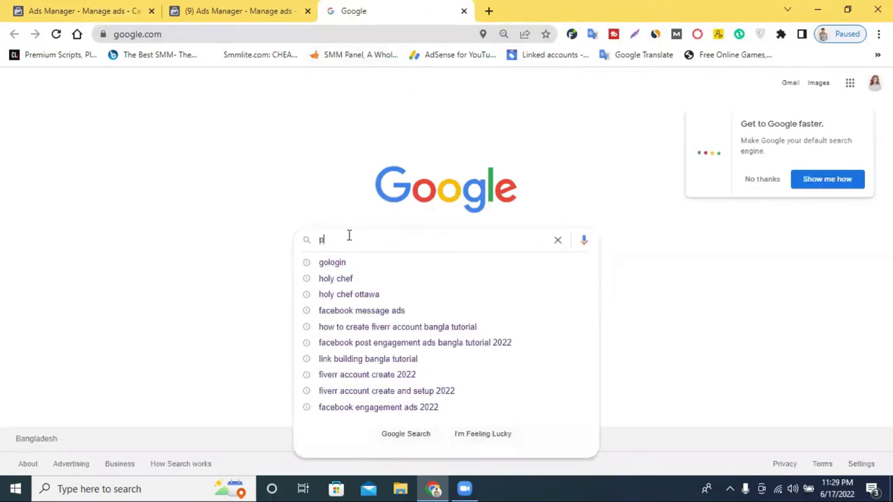
type("la")
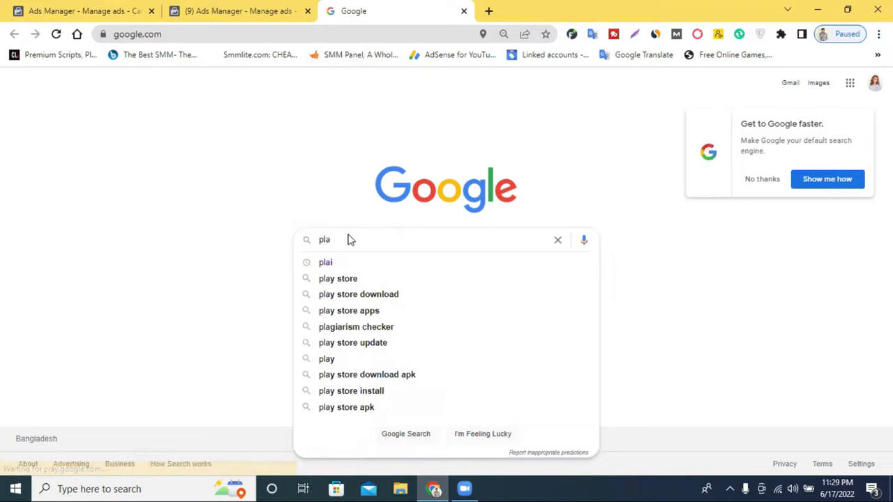
left_click(357, 278)
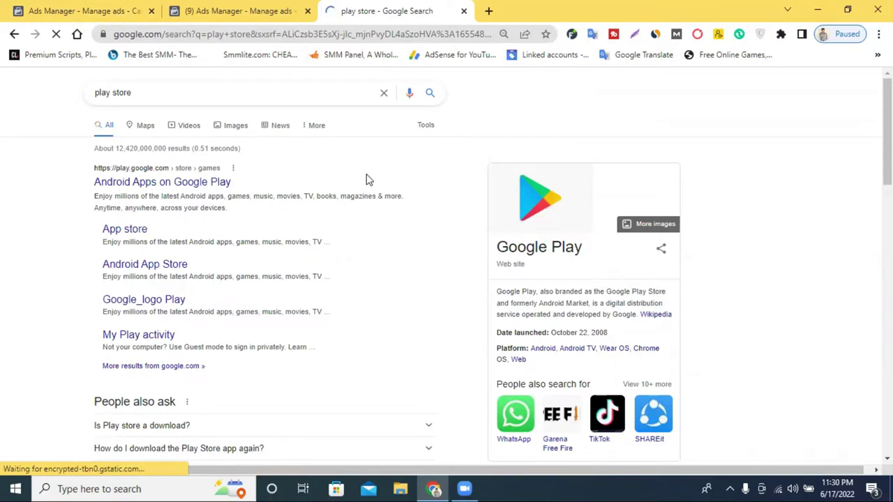
Step: Run a web search for google in an additional browser tab
left_click(489, 11)
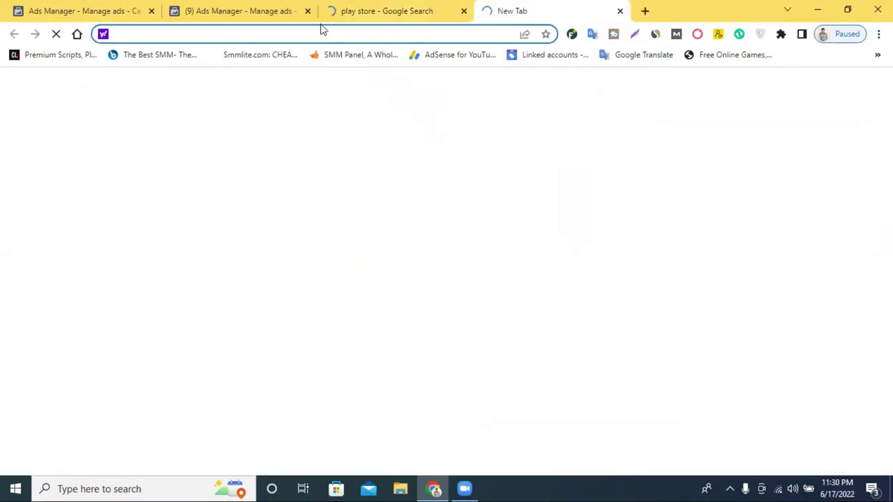
left_click(362, 11)
left_click(519, 8)
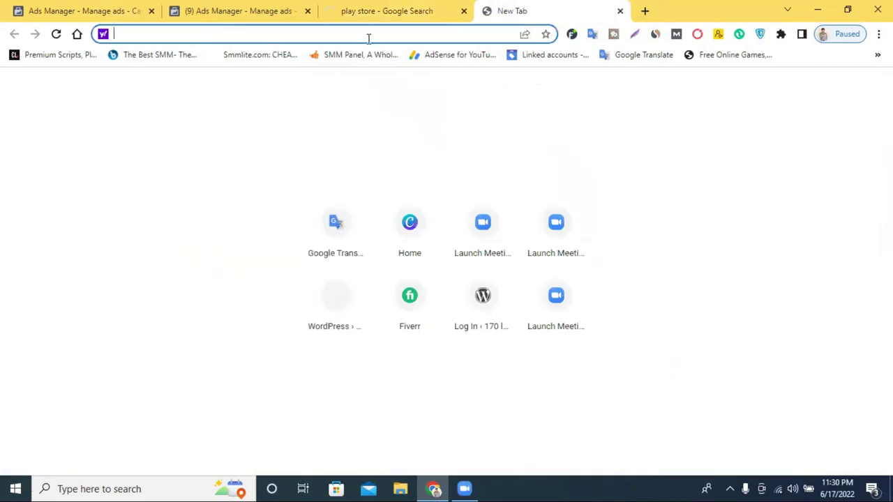
type("gam")
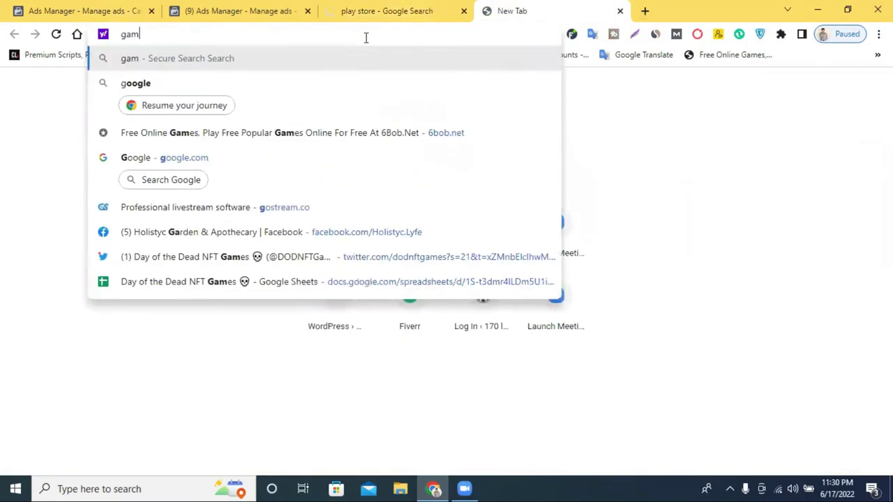
left_click(277, 85)
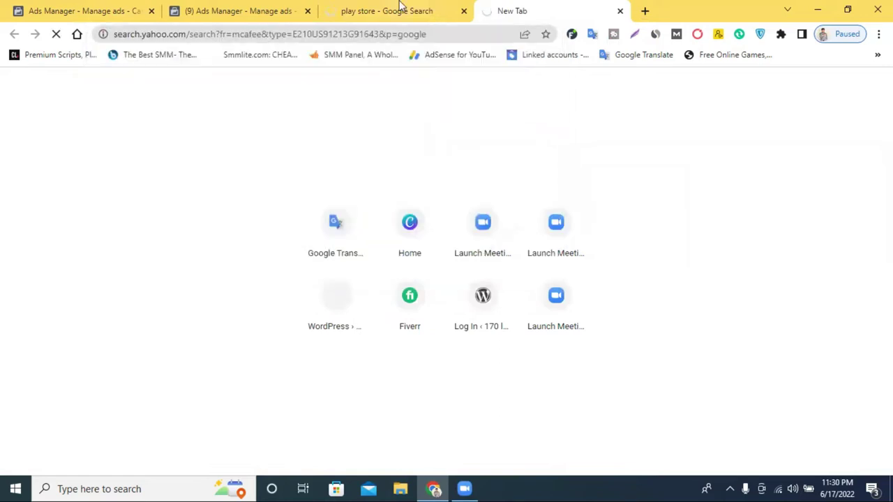
Step: Open the Android Apps on Google Play result from the play store search
left_click(435, 8)
left_click(533, 7)
left_click(423, 9)
left_click(195, 213)
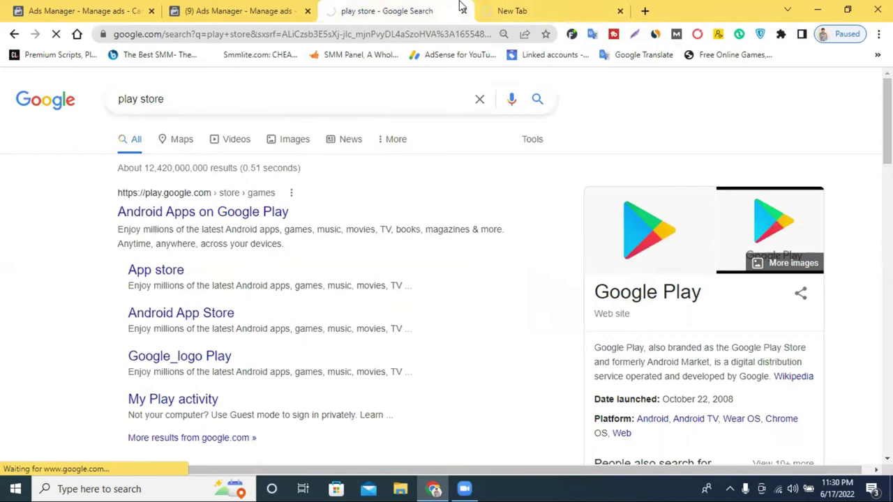
left_click(511, 9)
left_click(403, 7)
left_click(508, 5)
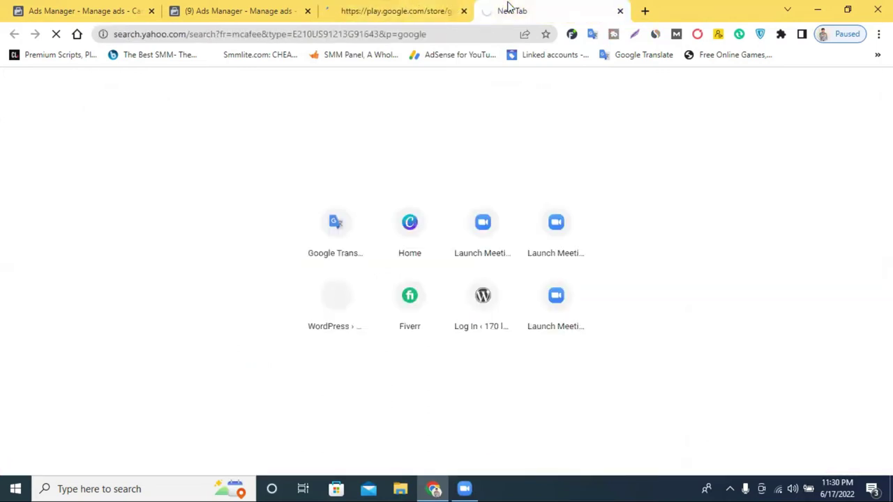
left_click(421, 6)
left_click(492, 5)
left_click(427, 7)
left_click(526, 6)
left_click(431, 6)
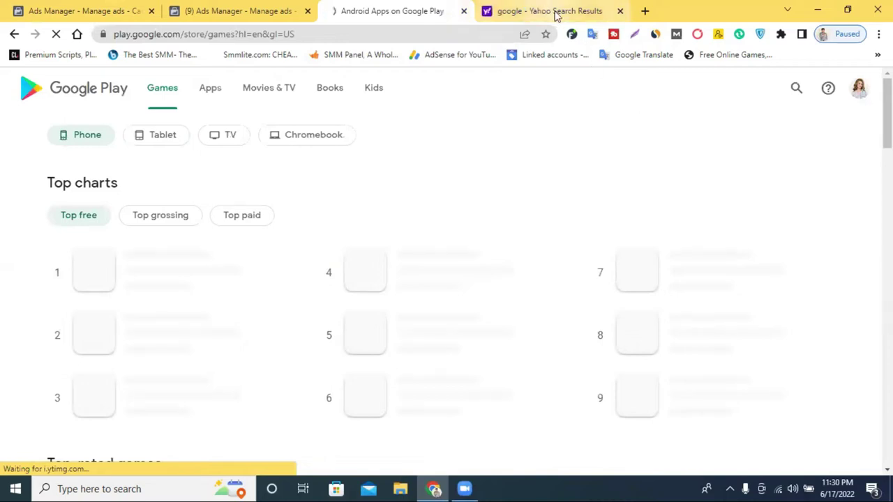
Step: Open the Google homepage from the Yahoo results in a new tab and close the Yahoo results tab
left_click(554, 13)
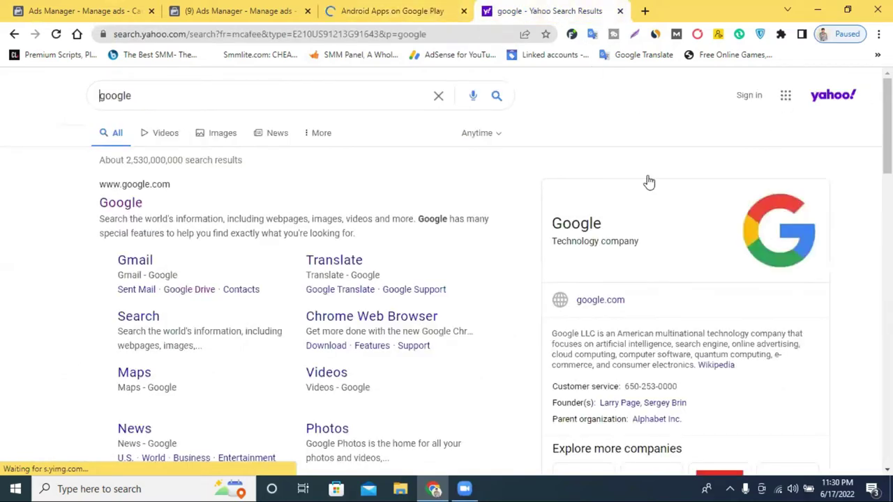
left_click(129, 212)
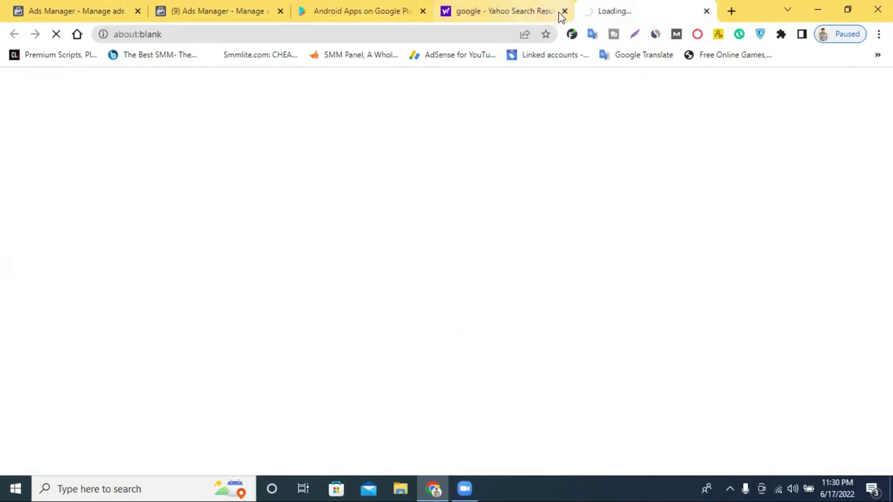
left_click(564, 12)
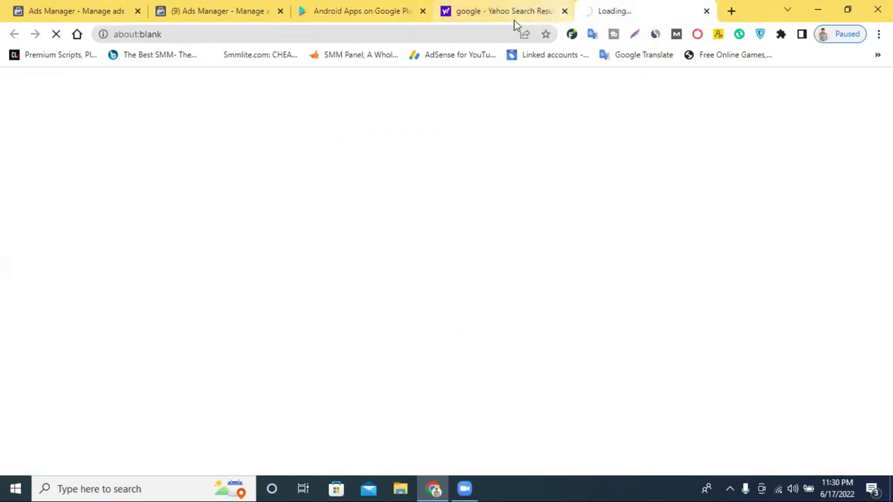
Step: Browse the Google Play games down to the Shooter games and open Galaxy Attack: Alien Shooting
left_click(388, 9)
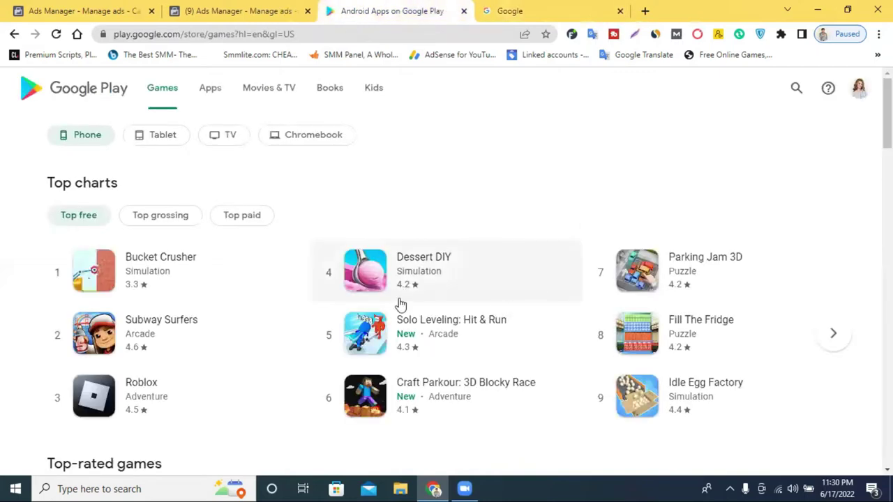
scroll(395, 310, "down", 1)
scroll(395, 311, "down", 3)
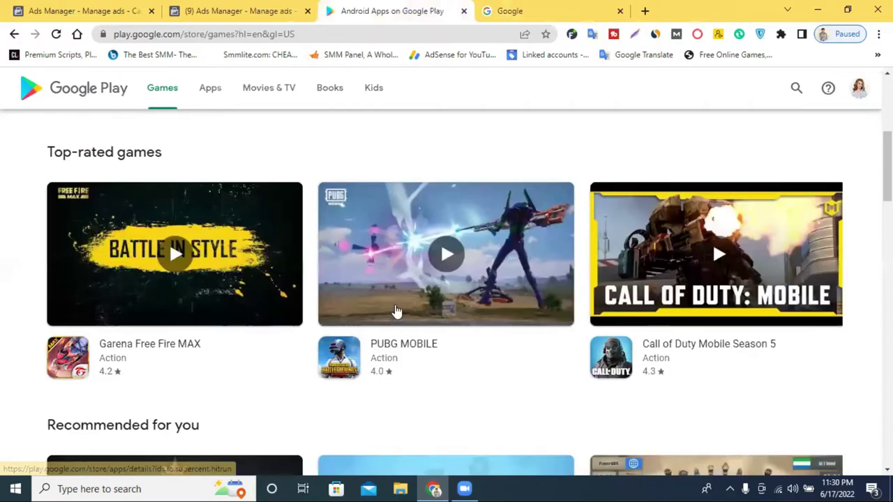
scroll(395, 311, "down", 4)
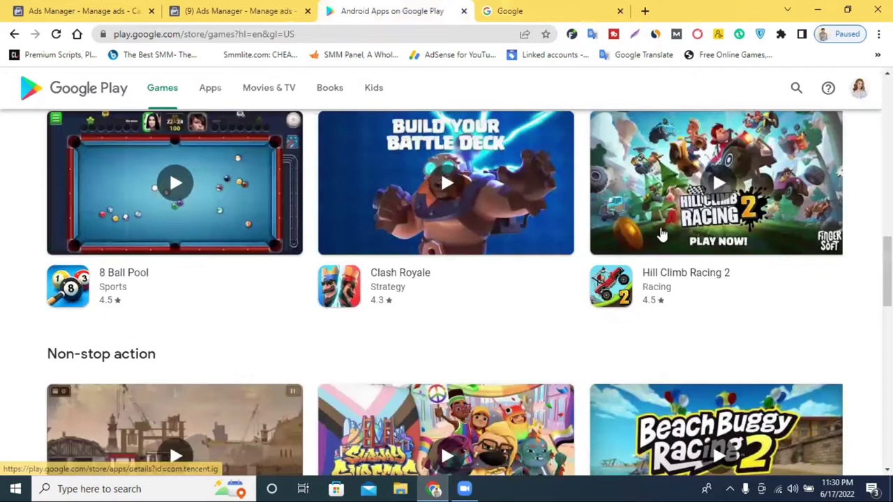
scroll(614, 252, "down", 4)
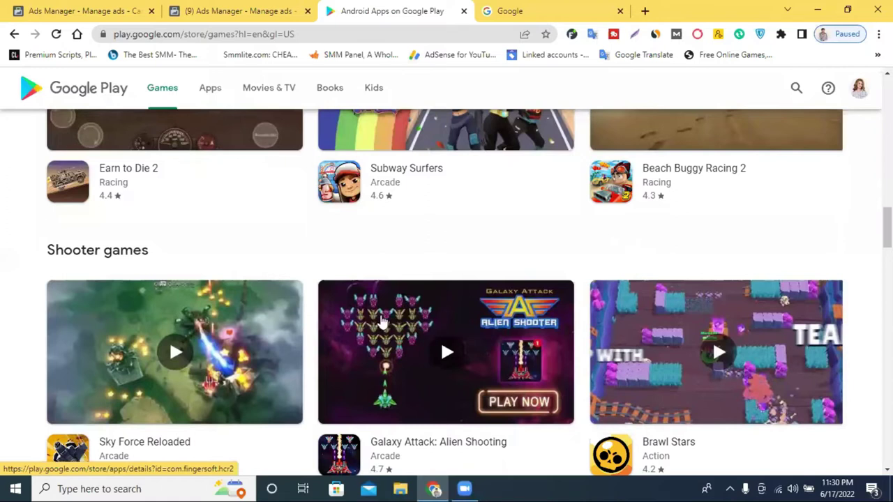
scroll(406, 320, "down", 2)
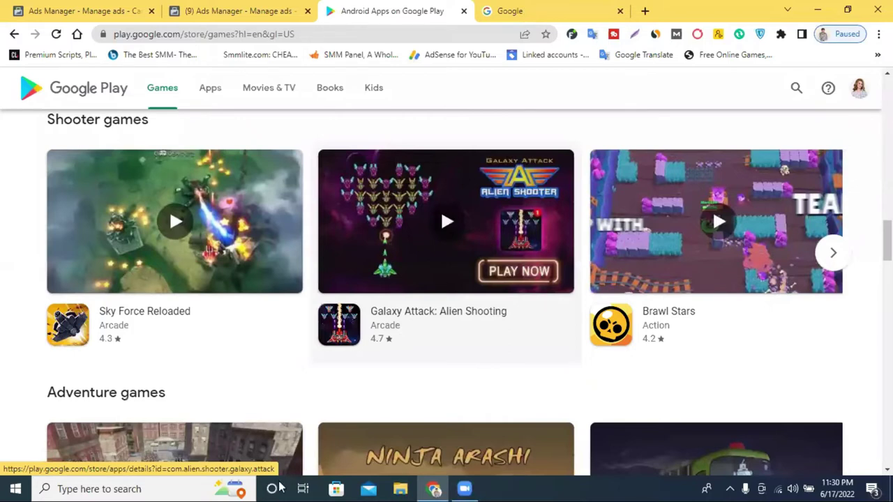
Step: Open Google Play from the Google homepage's list of apps in the other tab
key("ctrl+Tab")
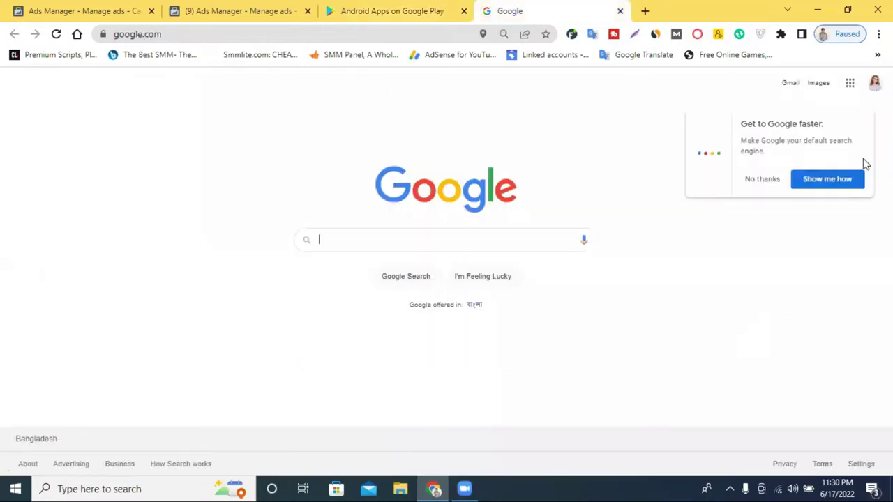
left_click(852, 84)
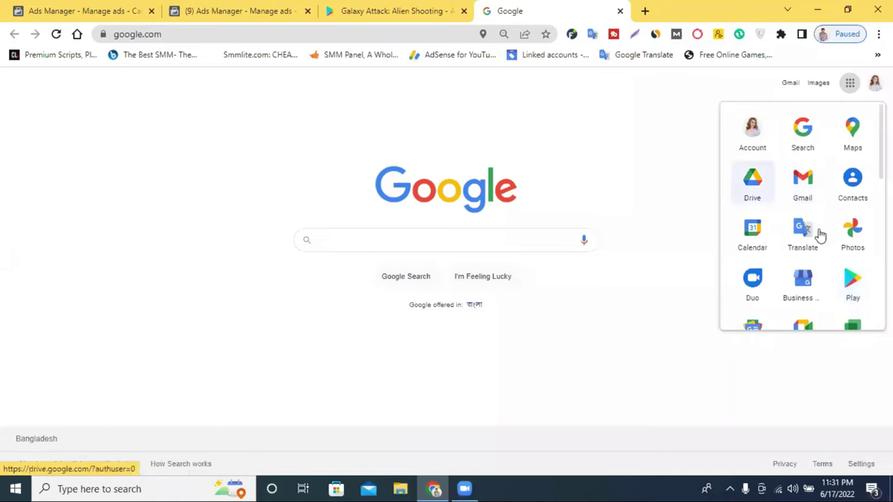
scroll(810, 241, "down", 2)
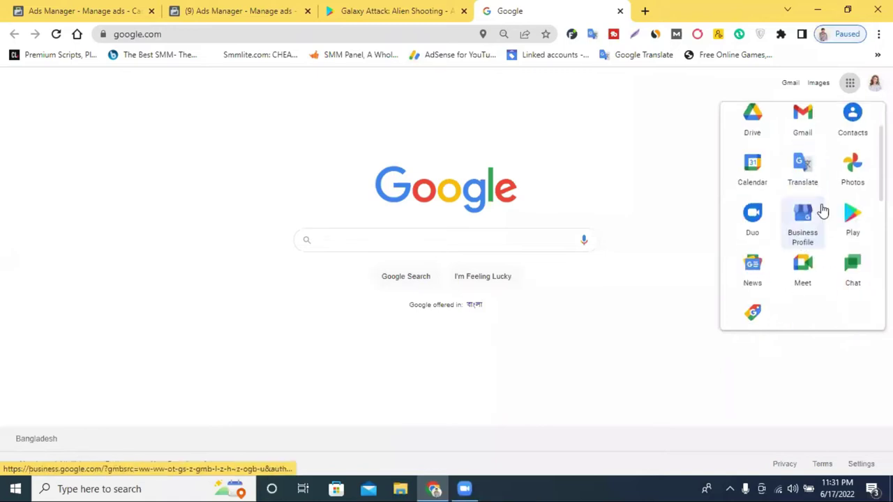
left_click(853, 221)
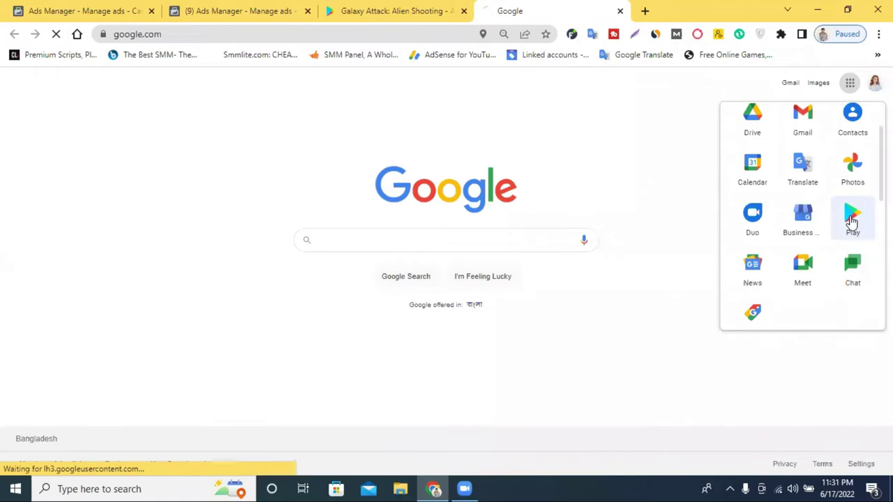
Step: Copy the web address of the Galaxy Attack: Alien Shooting page on Google Play
left_click(419, 10)
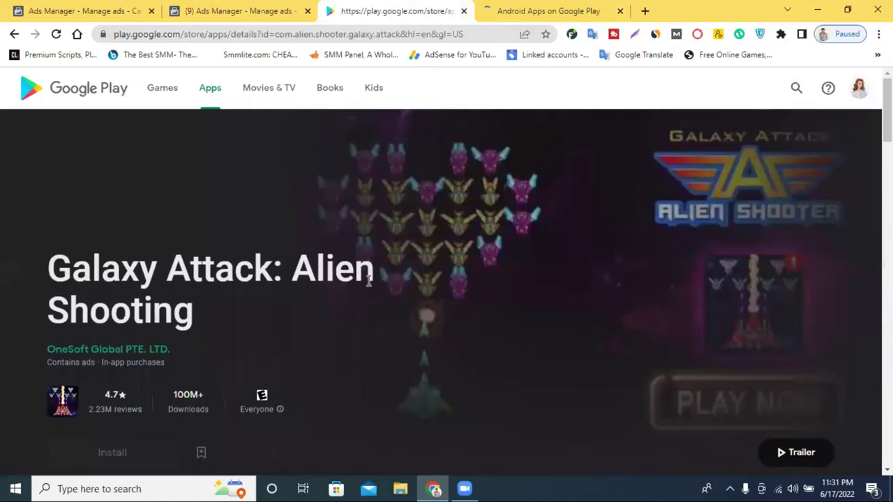
scroll(374, 293, "down", 3)
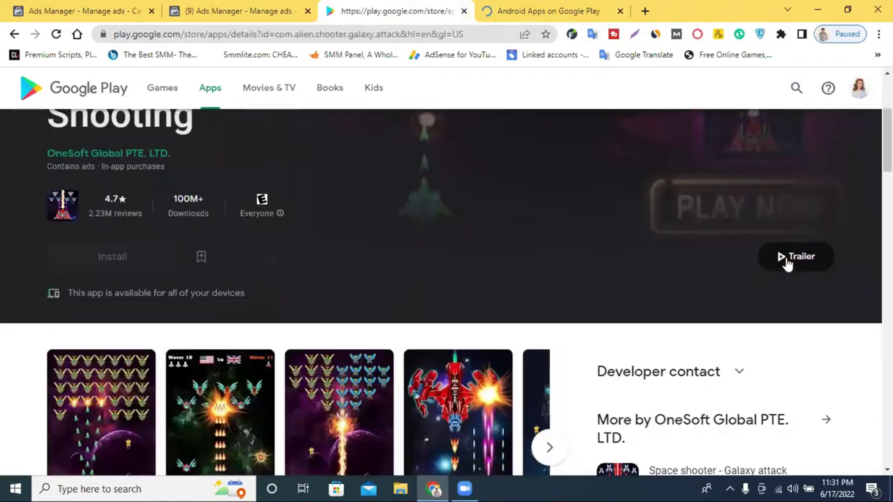
scroll(226, 94, "up", 3)
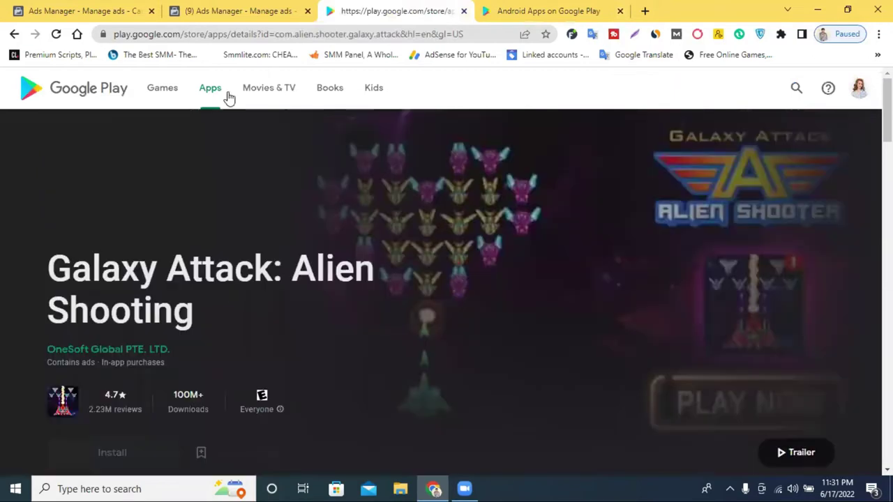
left_click(201, 36)
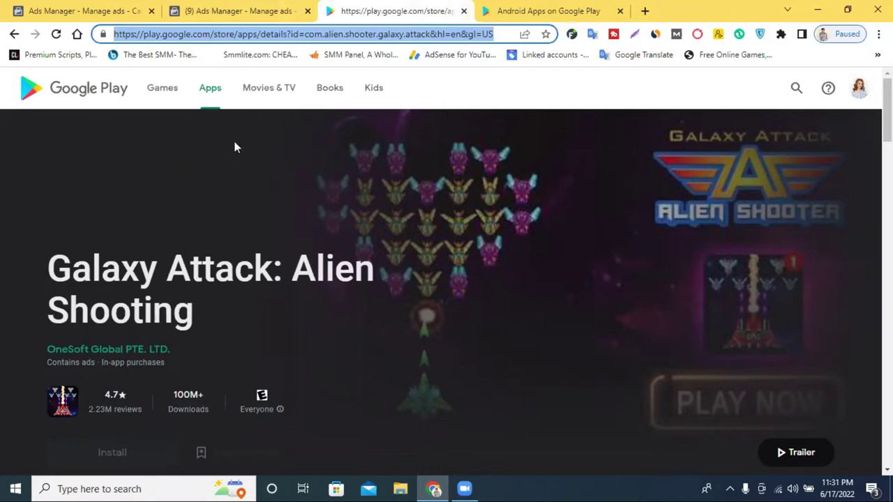
right_click(257, 32)
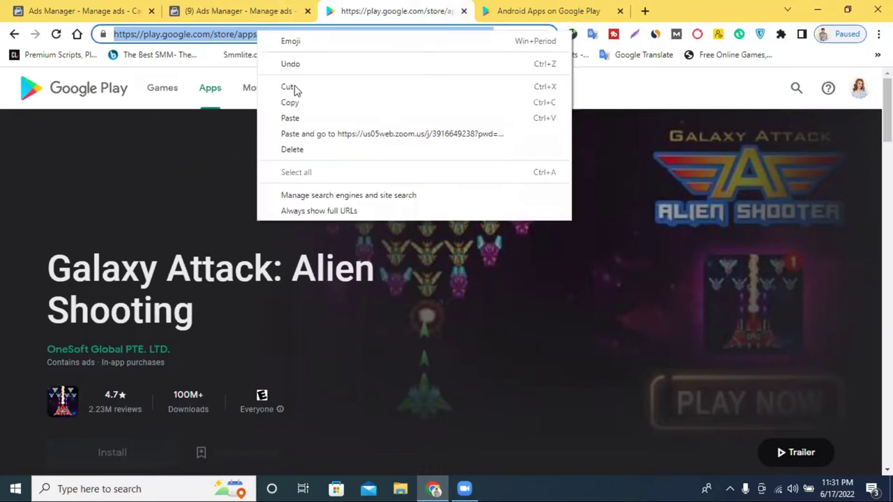
left_click(298, 103)
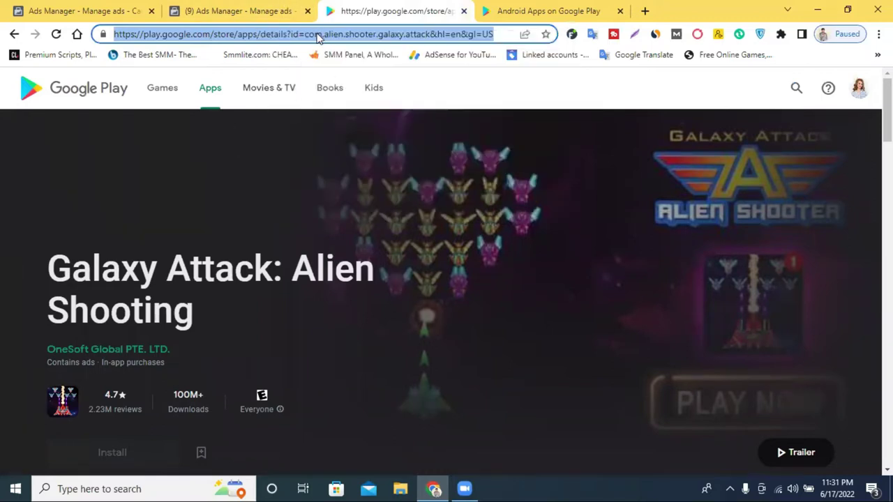
right_click(317, 34)
left_click(357, 105)
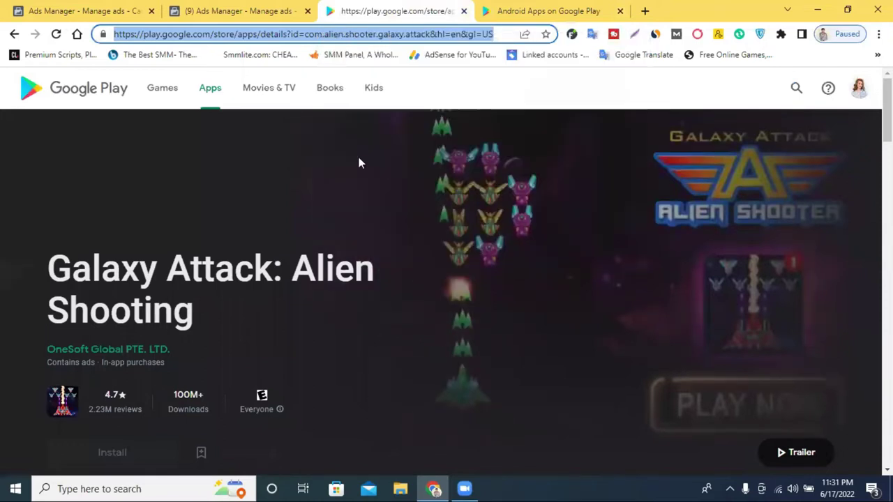
Step: Check the second Google Play tab and return to the New App Installs campaign draft in Ads Manager
scroll(444, 214, "down", 3)
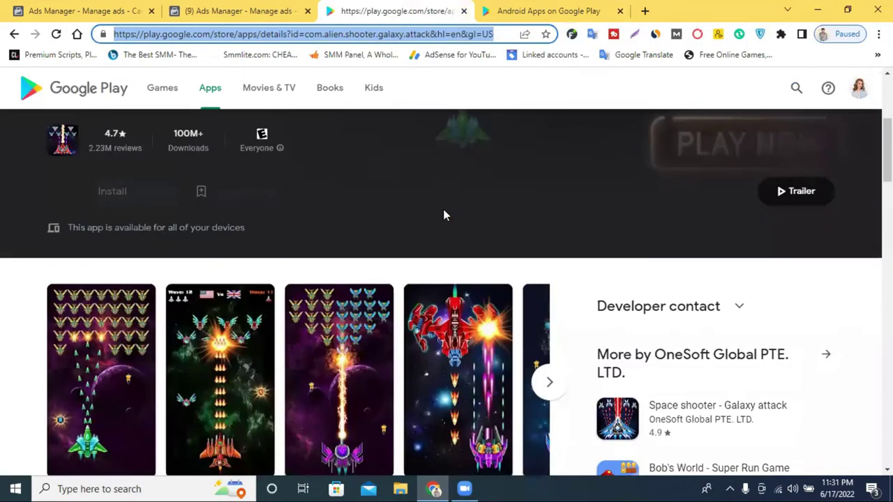
left_click(579, 11)
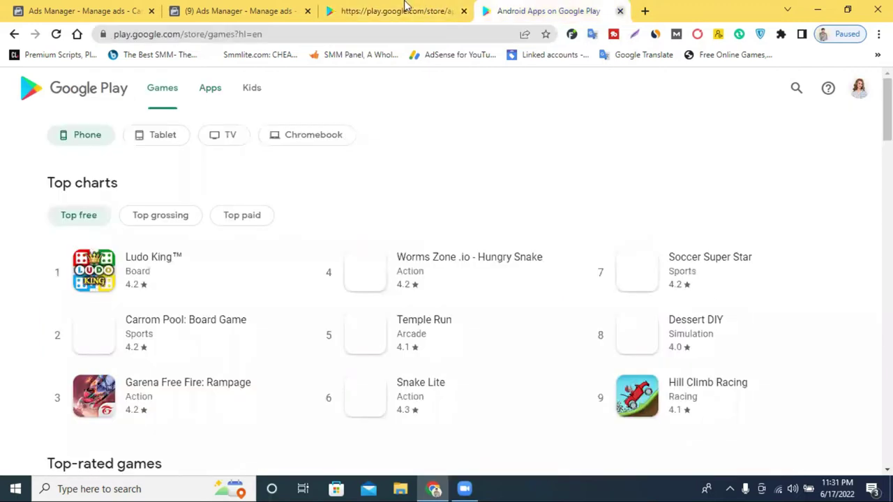
left_click(269, 10)
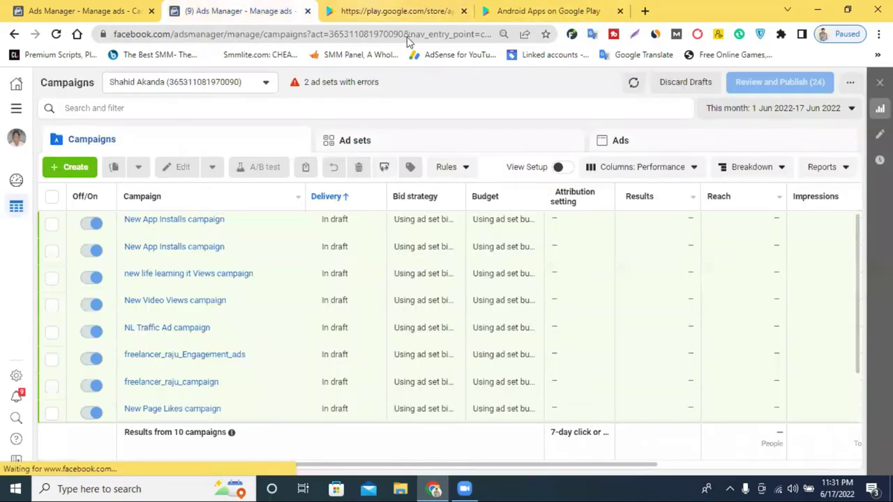
left_click(219, 247)
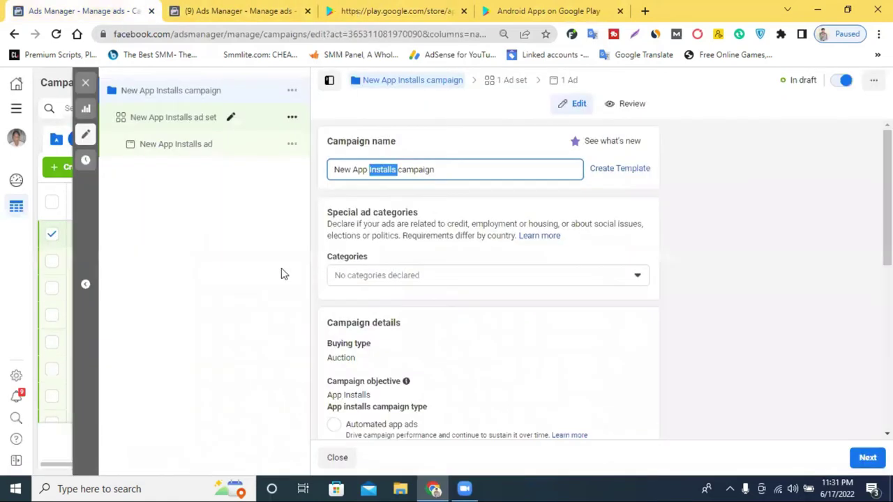
Step: Examine the title and the About this game description on the Galaxy Attack: Alien Shooting page
key("ctrl+3")
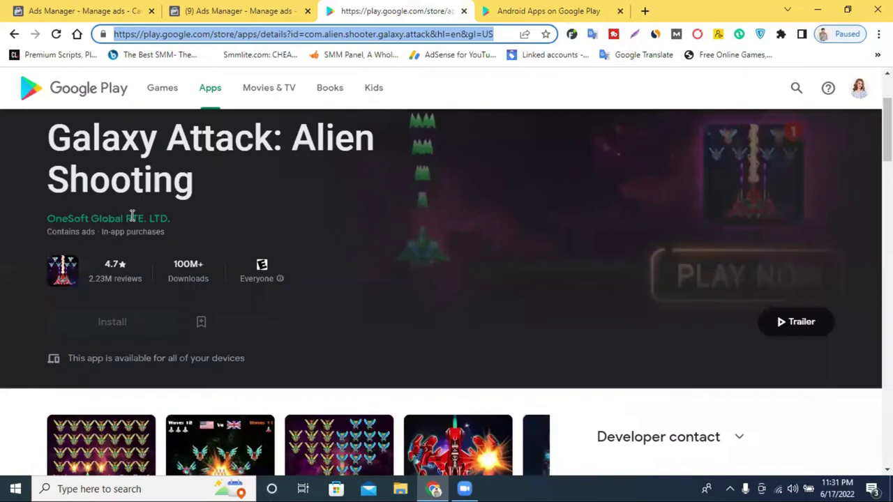
scroll(132, 215, "up", 1)
triple_click(237, 223)
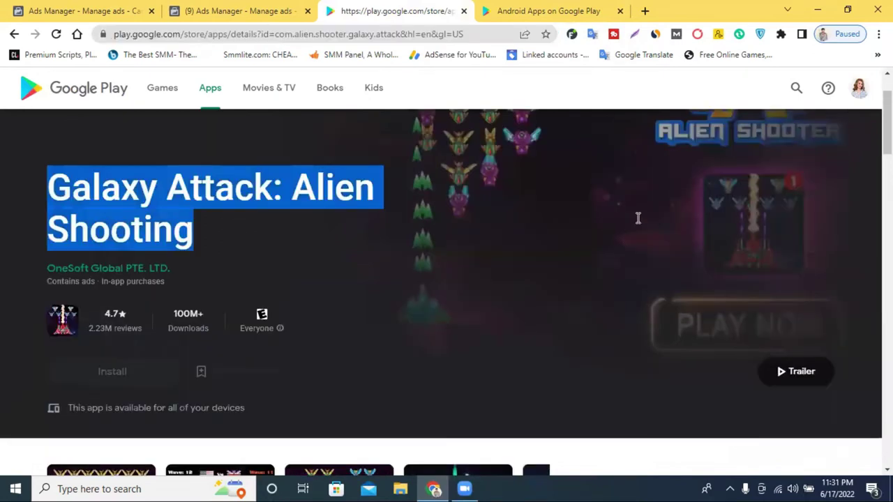
scroll(600, 244, "down", 4)
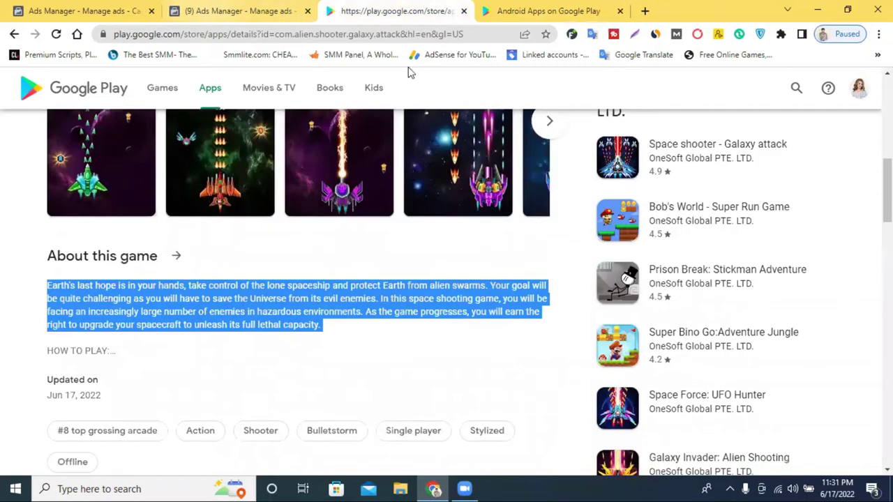
Step: Copy the words "Galaxy Attack" from the game's title on its Google Play page
key("ctrl+1")
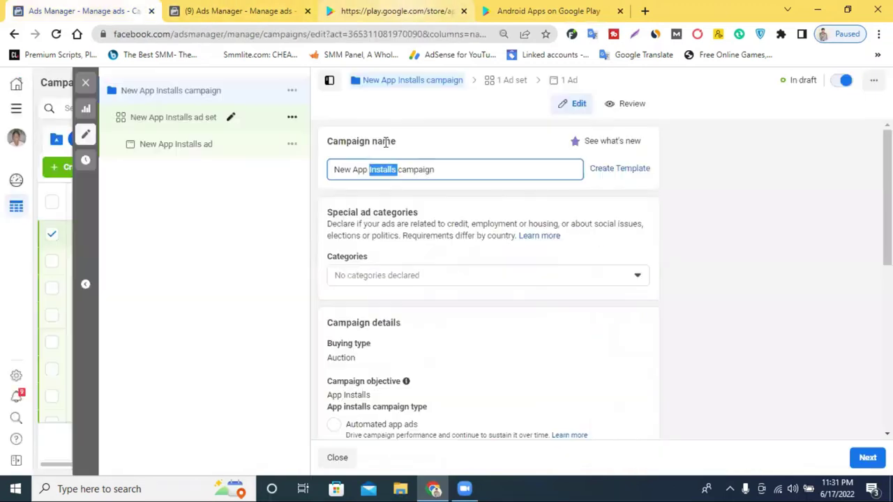
left_click(408, 11)
scroll(279, 272, "up", 10)
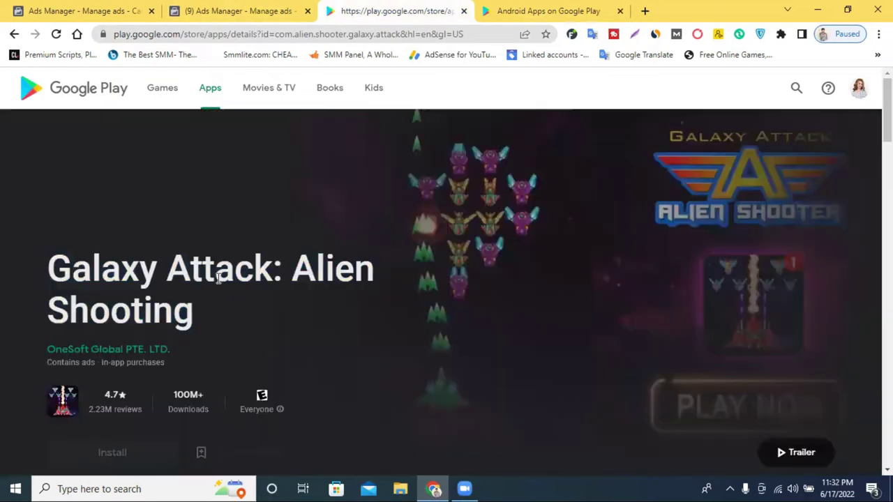
triple_click(199, 279)
left_click(66, 269)
left_click_drag(52, 271, 269, 274)
right_click(253, 274)
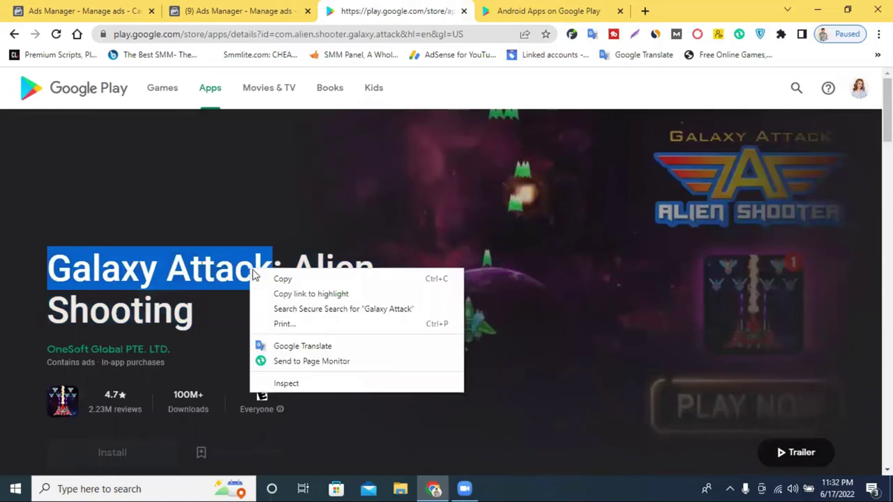
left_click(296, 279)
Step: Replace "New" with "Galaxy Attack" in the campaign name so it reads "Galaxy Attack App Installs campaign"
left_click(84, 11)
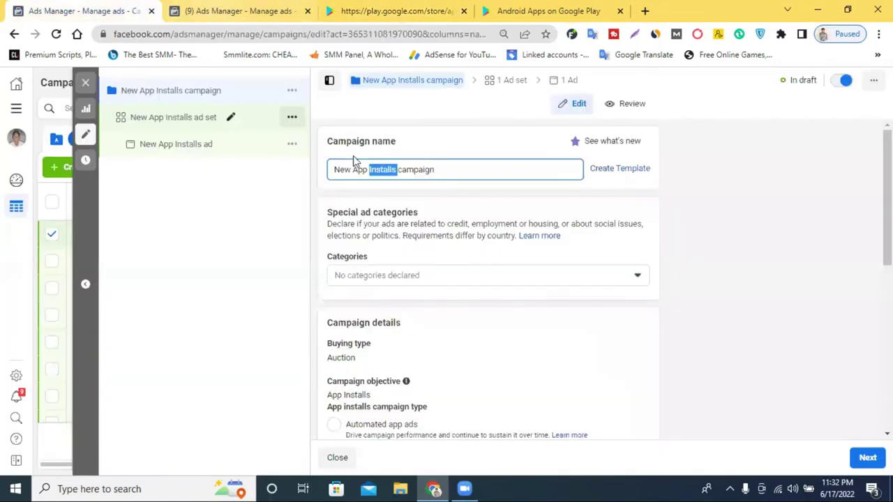
left_click(368, 172)
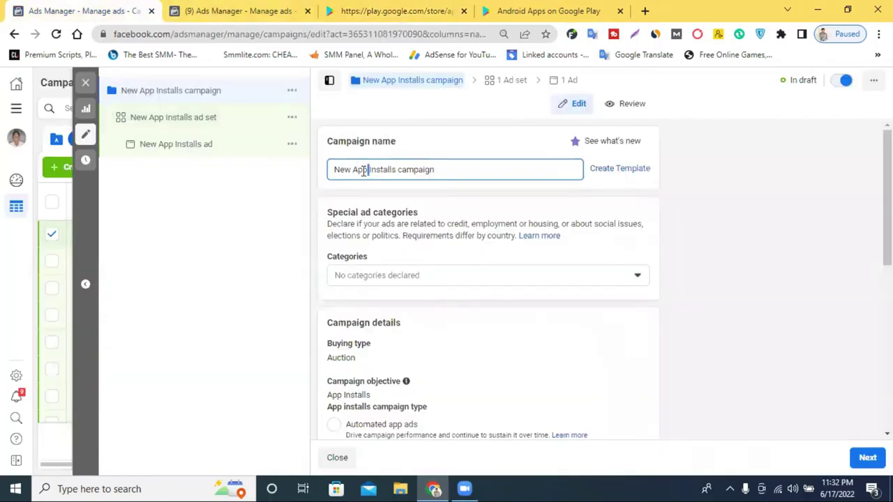
double_click(335, 169)
key("ctrl+v")
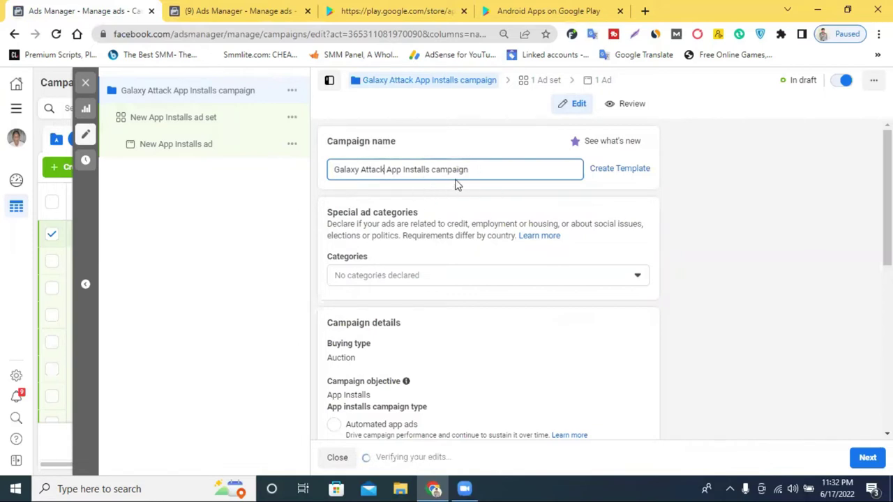
Step: Examine the special ad category options, from Credit to Social issues, elections or politics, without declaring any
left_click(438, 278)
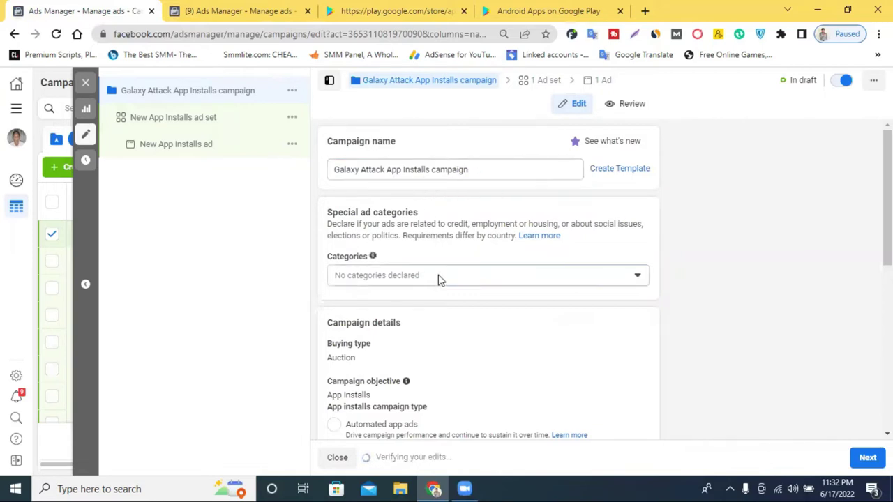
scroll(547, 235, "down", 2)
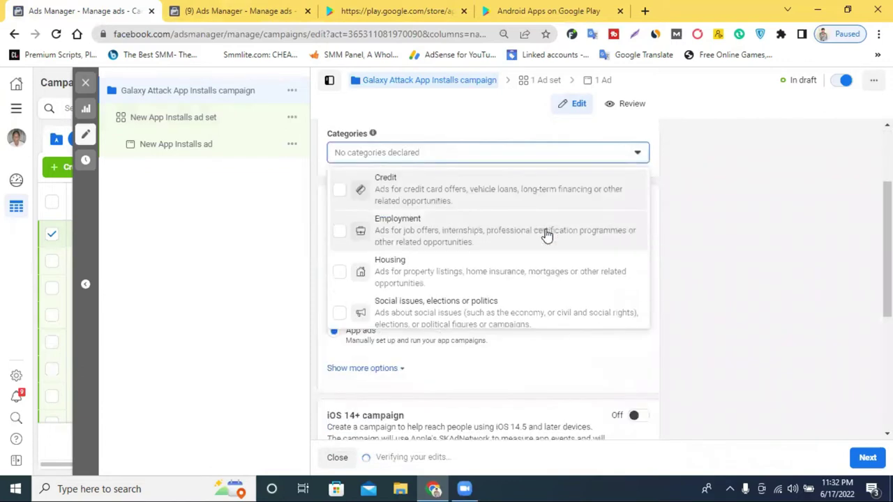
scroll(442, 254, "down", 1)
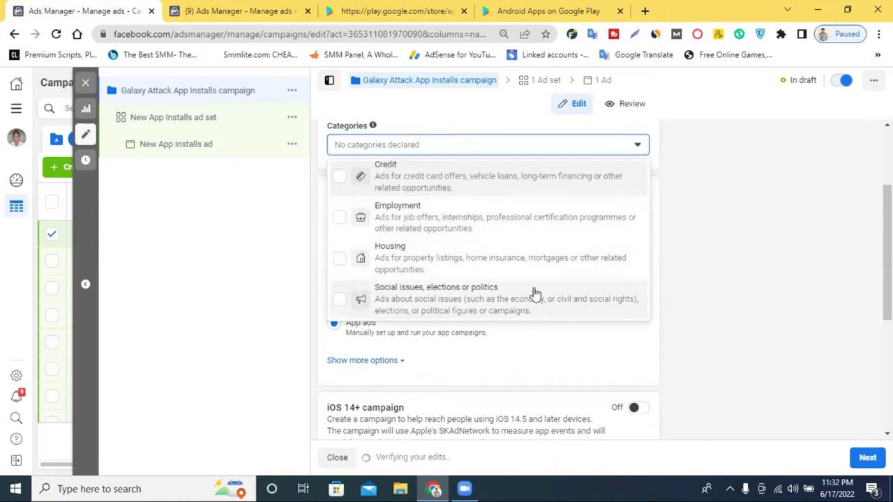
left_click(767, 214)
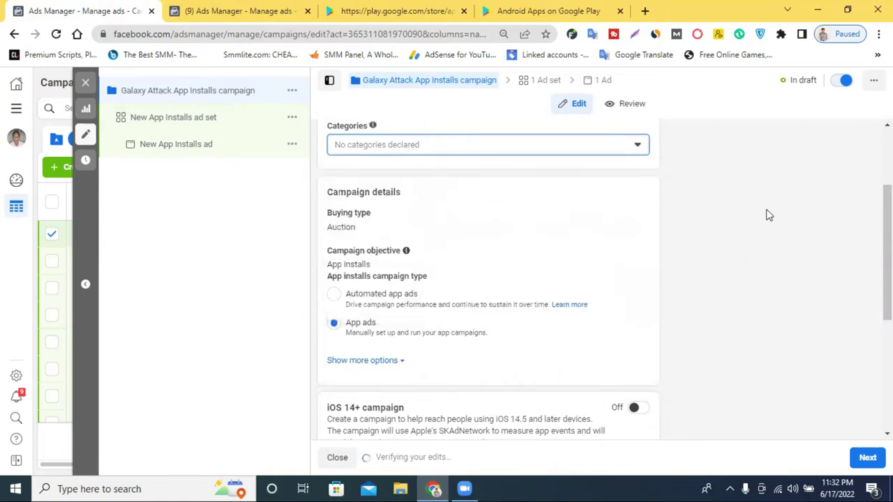
scroll(584, 194, "up", 1)
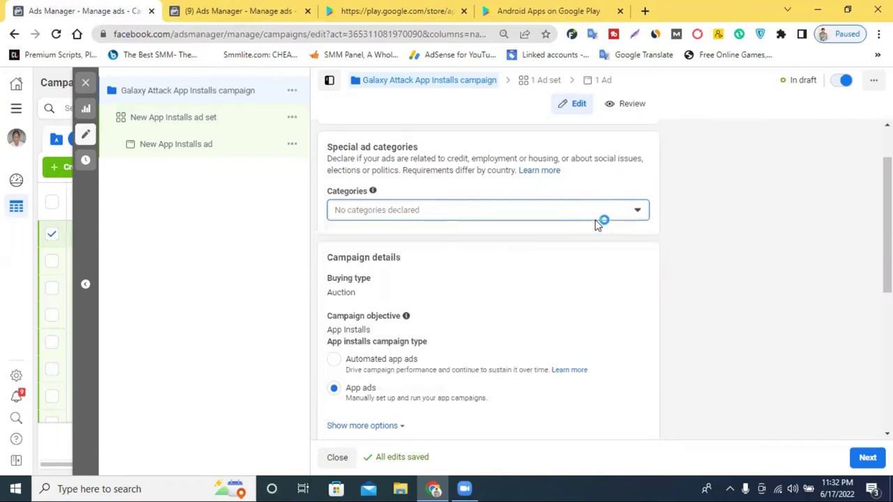
left_click(599, 212)
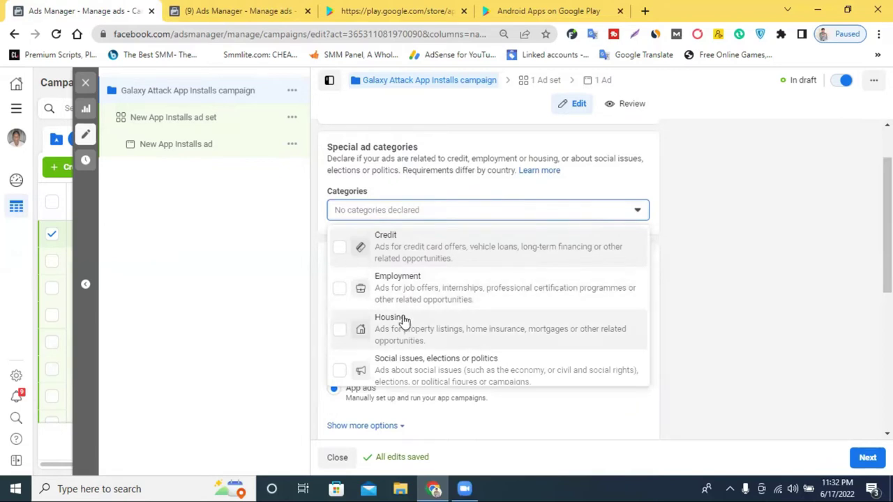
left_click(694, 247)
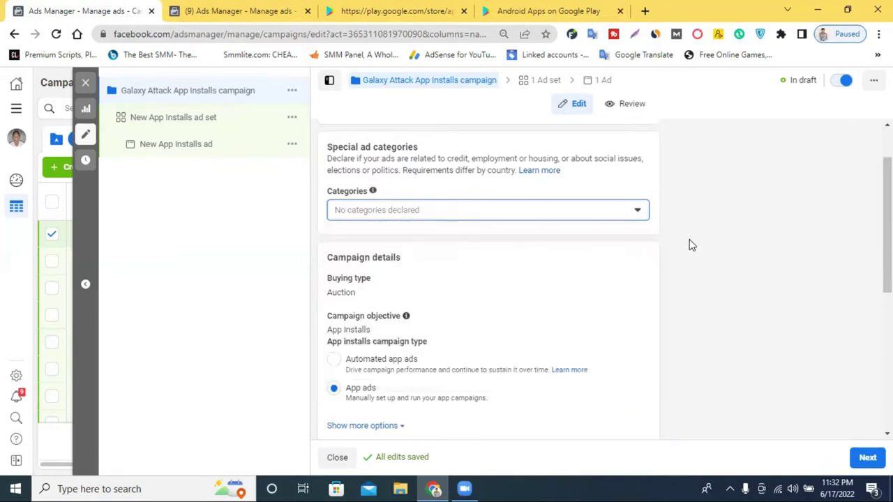
scroll(402, 167, "up", 1)
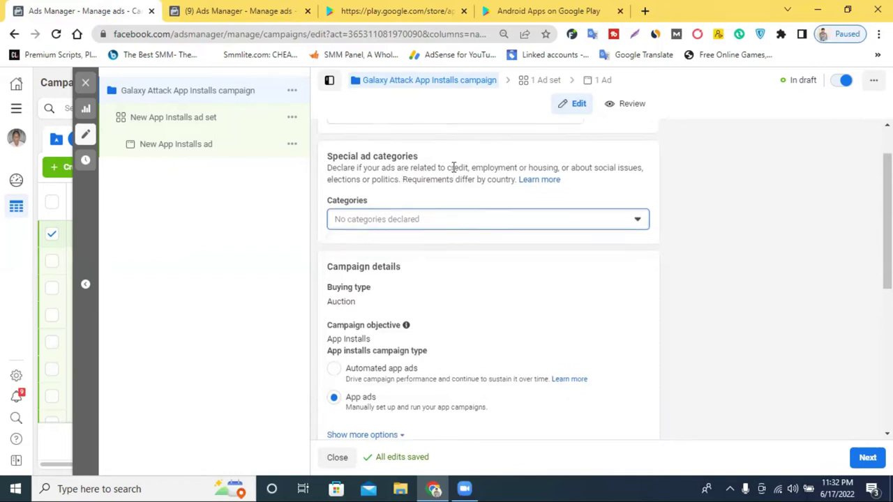
Step: Review the campaign name, campaign details, iOS 14+ campaign, A/B test and campaign budget optimisation settings
double_click(373, 169)
left_click(484, 168)
triple_click(483, 168)
double_click(373, 169)
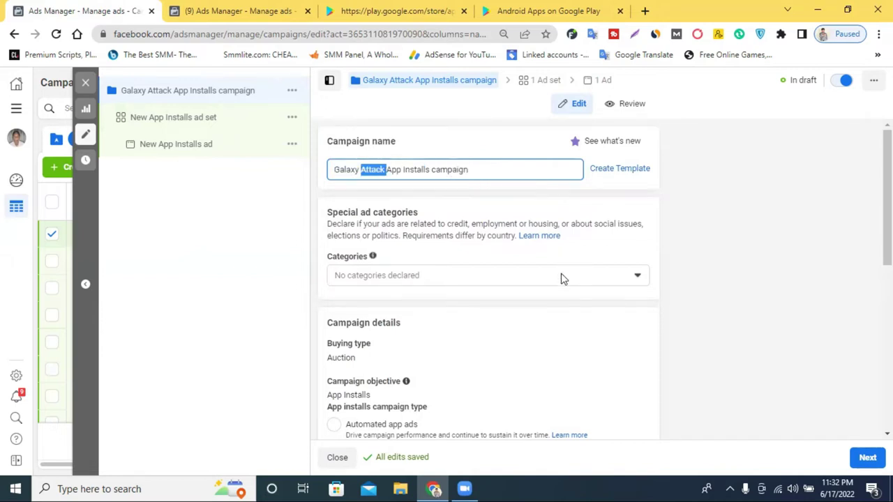
scroll(555, 284, "down", 2)
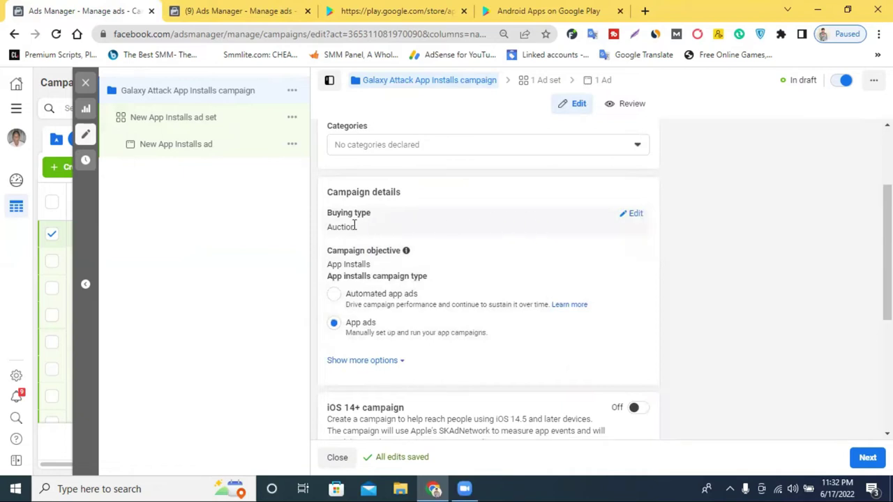
scroll(394, 270, "down", 1)
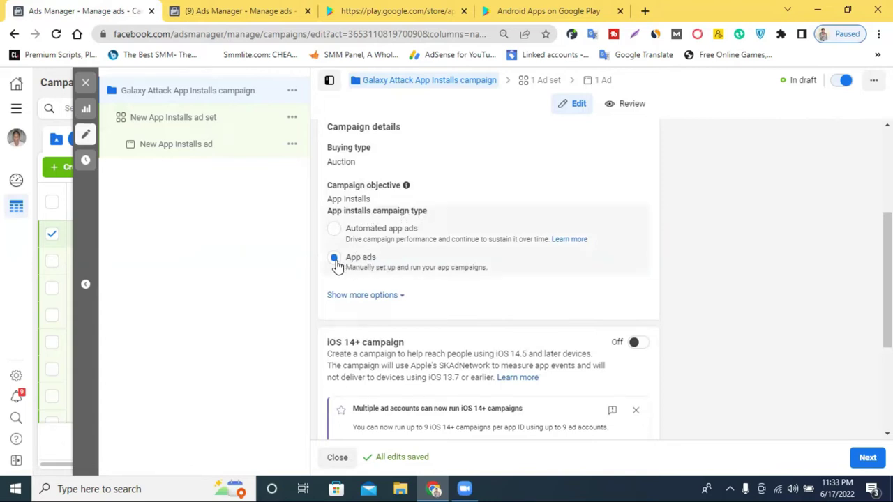
scroll(459, 266, "down", 2)
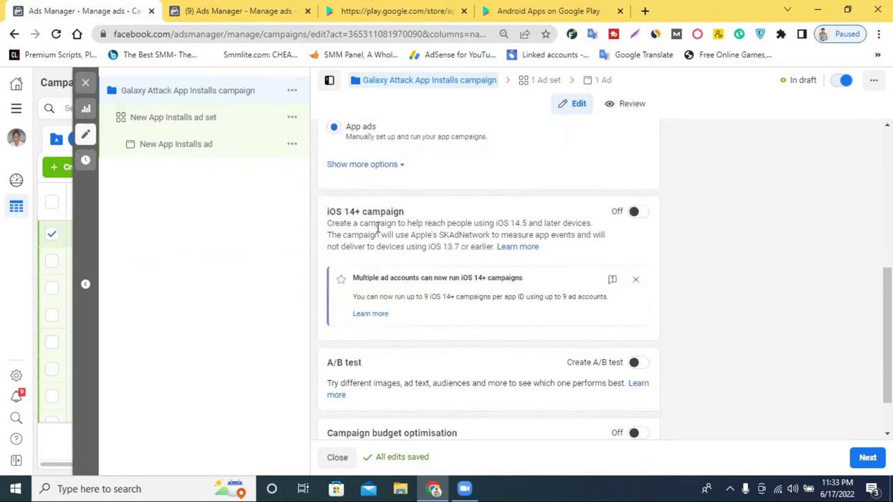
scroll(436, 258, "down", 1)
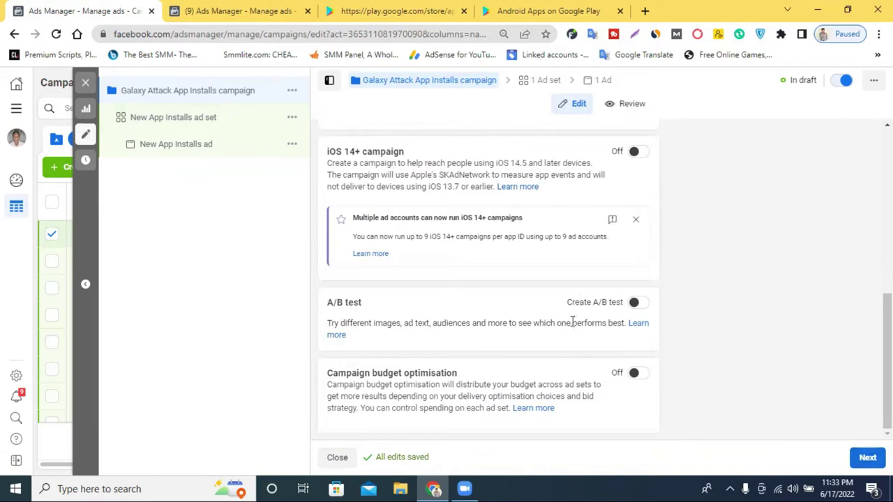
scroll(579, 307, "up", 3)
scroll(607, 318, "down", 3)
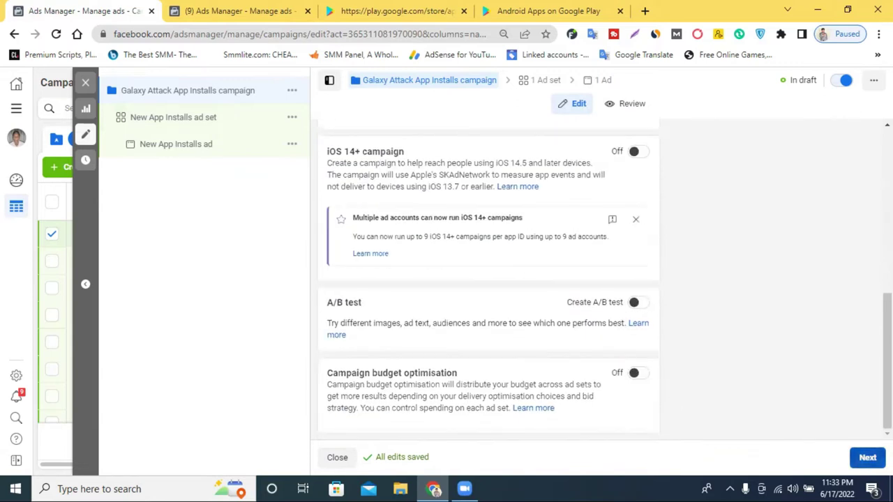
Step: Proceed to the ad set and replace "New" in its name so it reads "Galaxy Attack App Installs ad set"
left_click(867, 458)
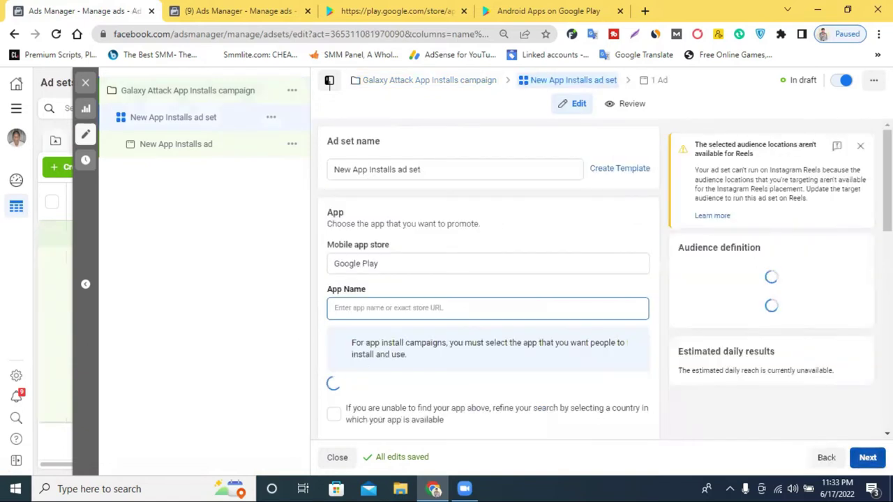
left_click_drag(365, 170, 326, 178)
left_click(360, 164)
type("Galaxy Attack")
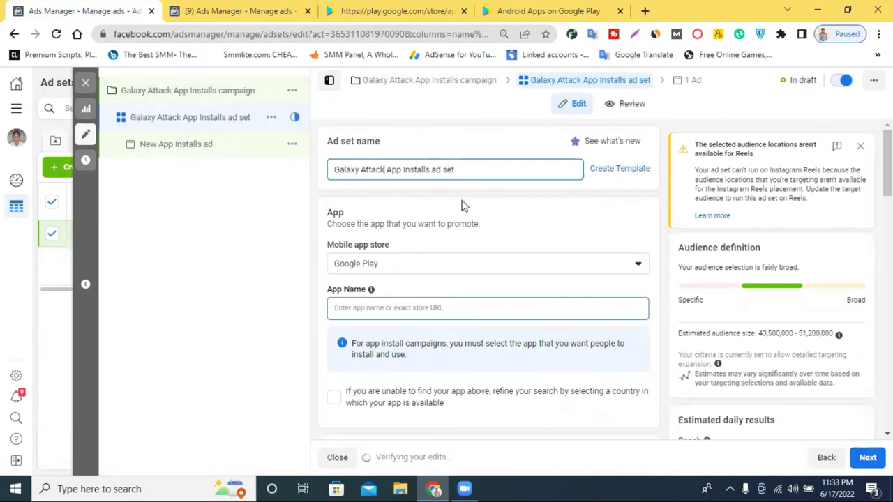
scroll(400, 228, "down", 1)
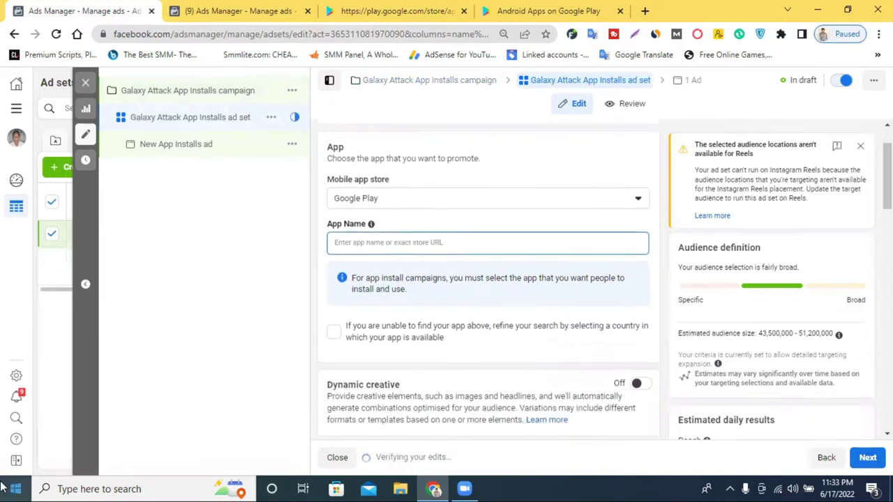
scroll(382, 236, "up", 1)
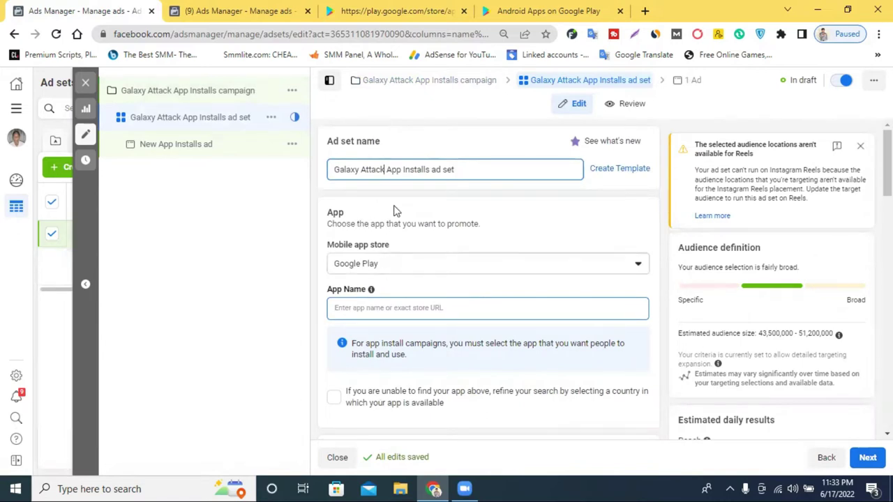
Step: Check the game's Google Play page and the second Ads Manager page, and return to the ad set draft
left_click(529, 8)
left_click(436, 9)
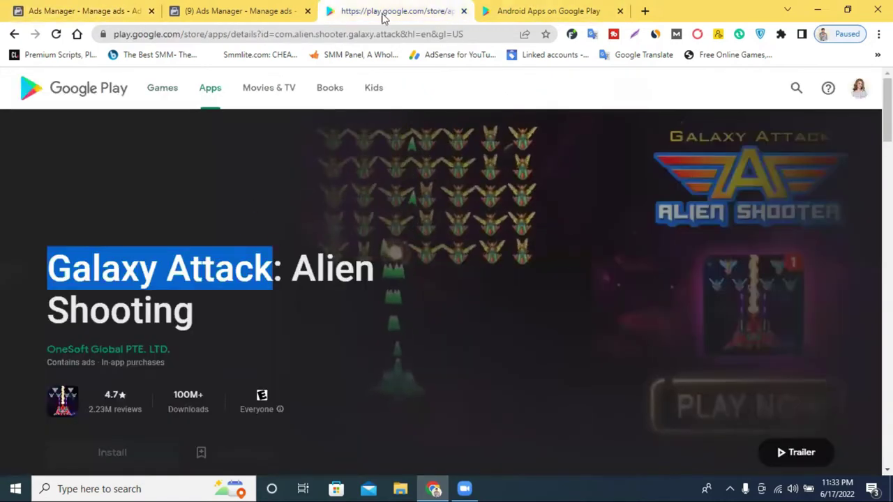
left_click(248, 10)
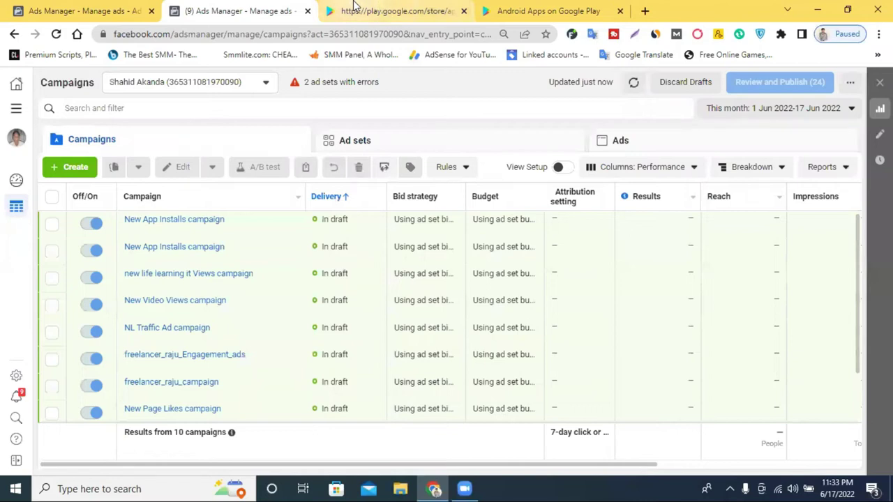
left_click(354, 8)
left_click(133, 10)
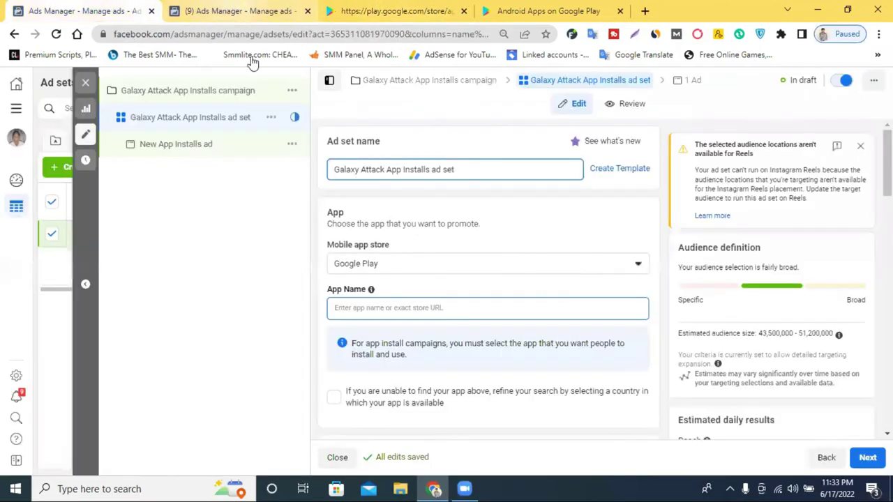
Step: Try Games as the ad set's mobile app store, and set it back to Google Play
left_click(384, 269)
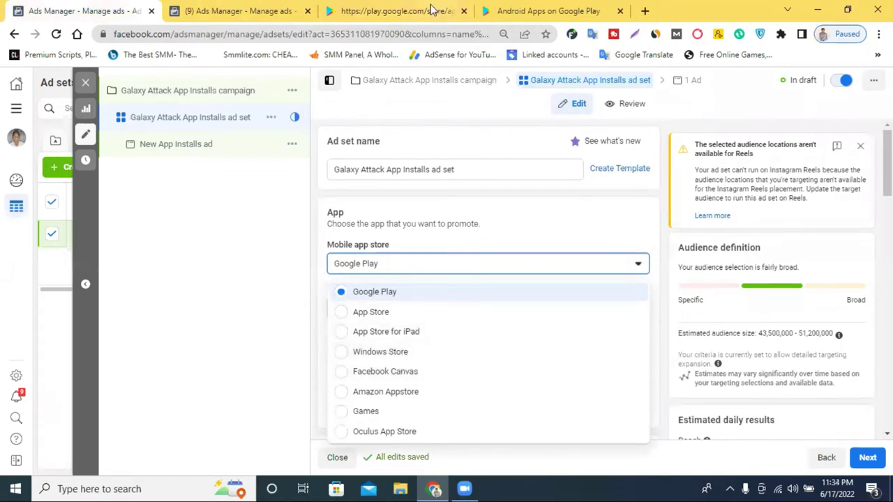
left_click(357, 413)
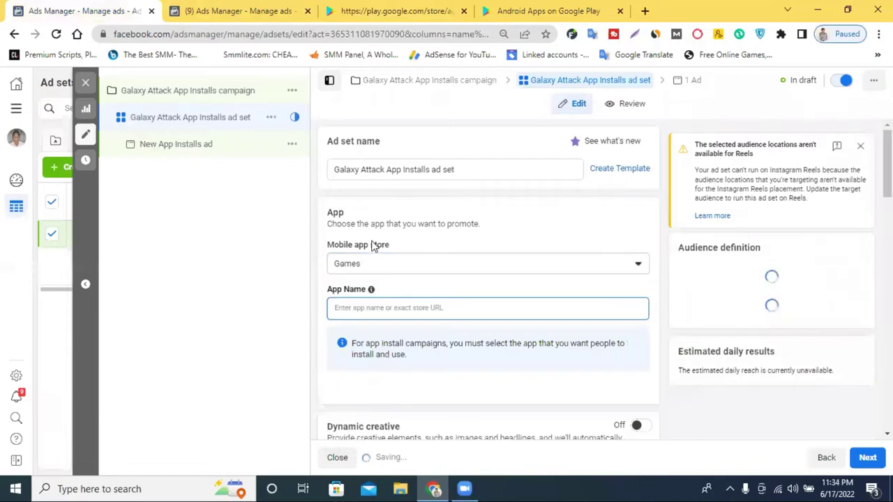
left_click(369, 309)
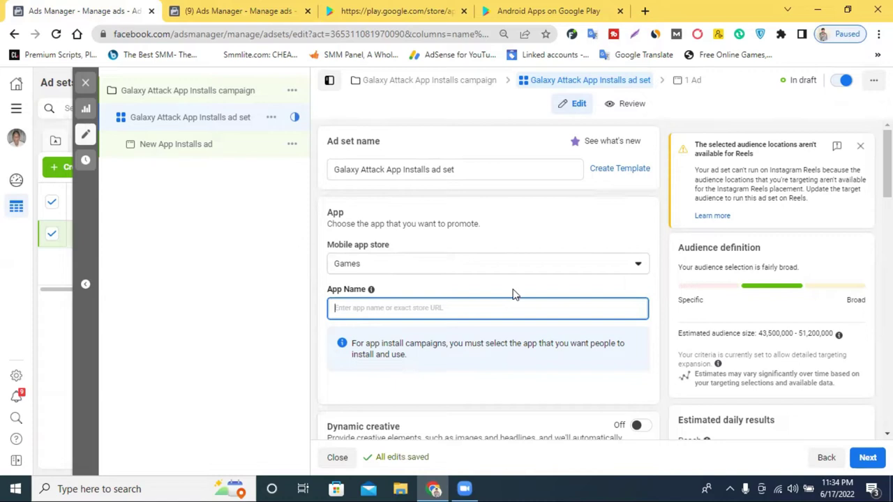
left_click(452, 271)
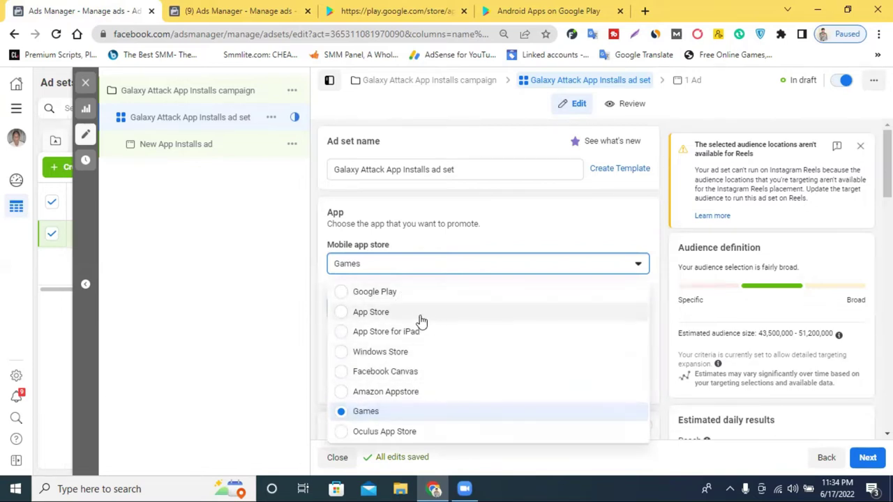
left_click(383, 294)
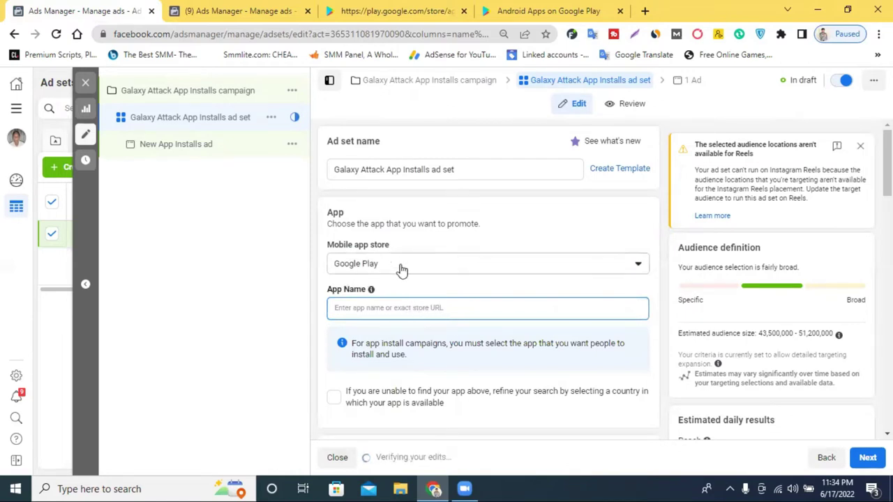
left_click(429, 271)
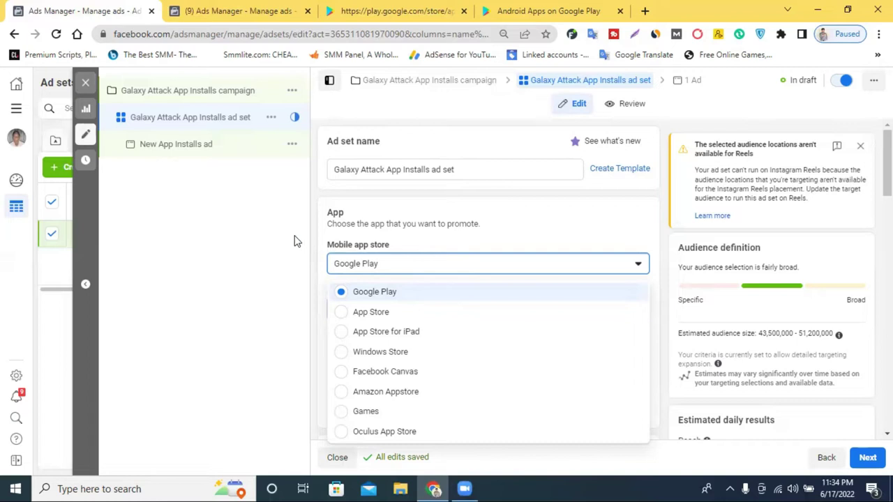
Step: Copy the web address of the Galaxy Attack: Alien Shooting page on Google Play
left_click(397, 11)
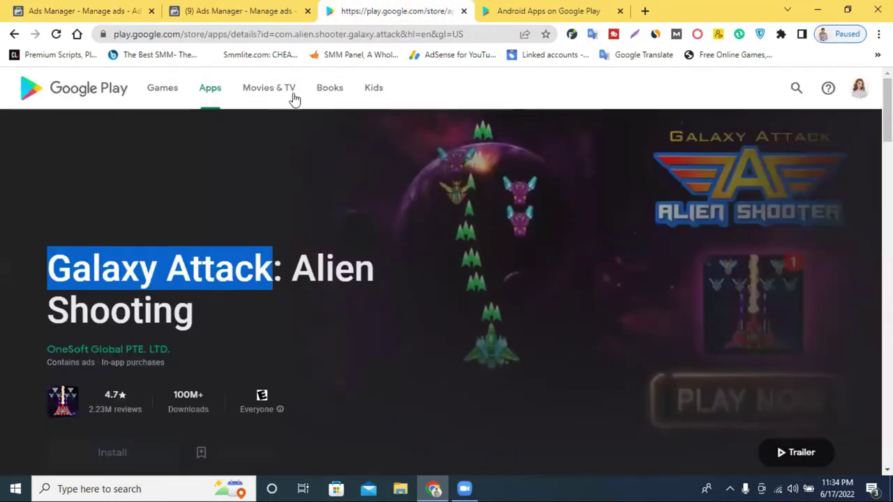
left_click(339, 34)
right_click(337, 34)
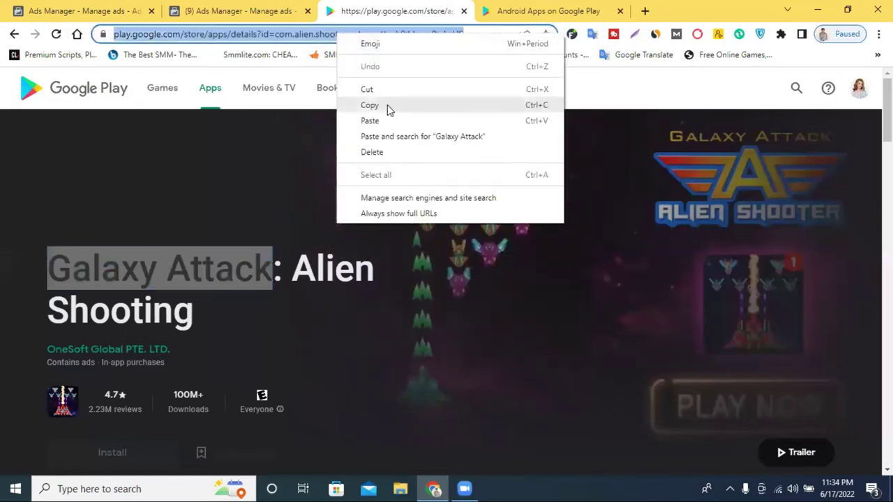
left_click(388, 108)
Step: Return to the ad set draft and choose Galaxy Attack: Alien Shooter as the promoted app using the copied store URL
left_click(249, 8)
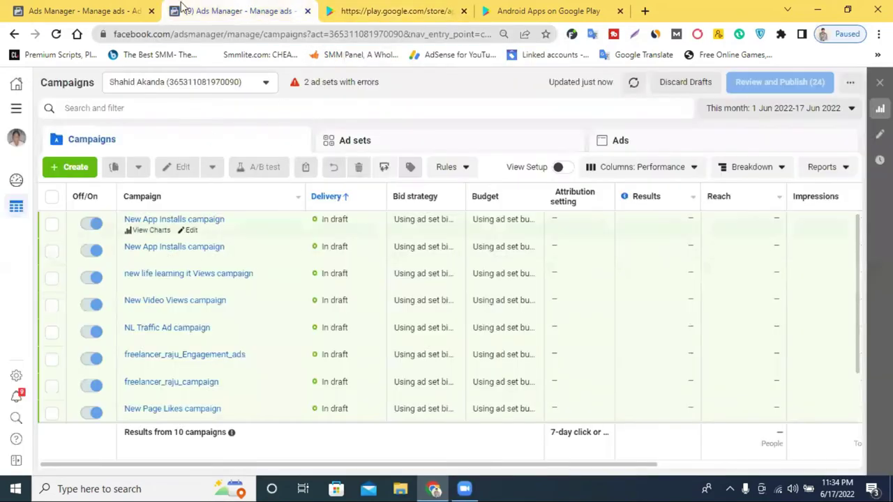
left_click(119, 9)
left_click(315, 279)
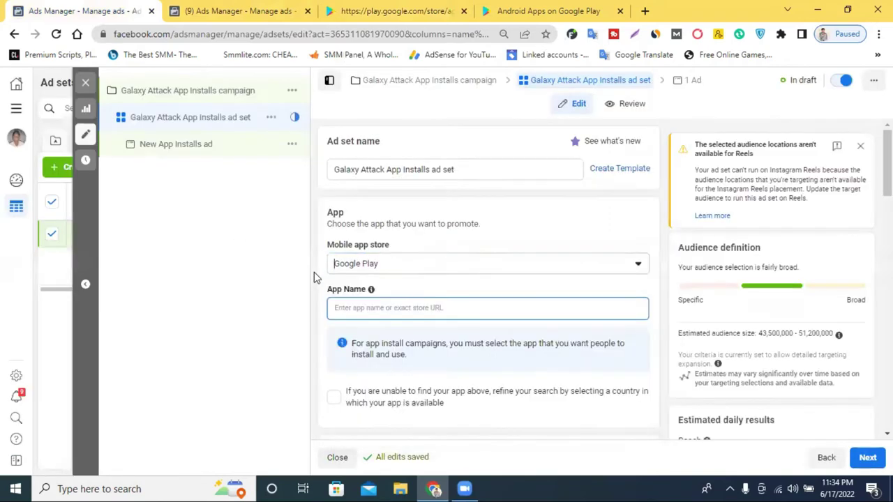
left_click(371, 308)
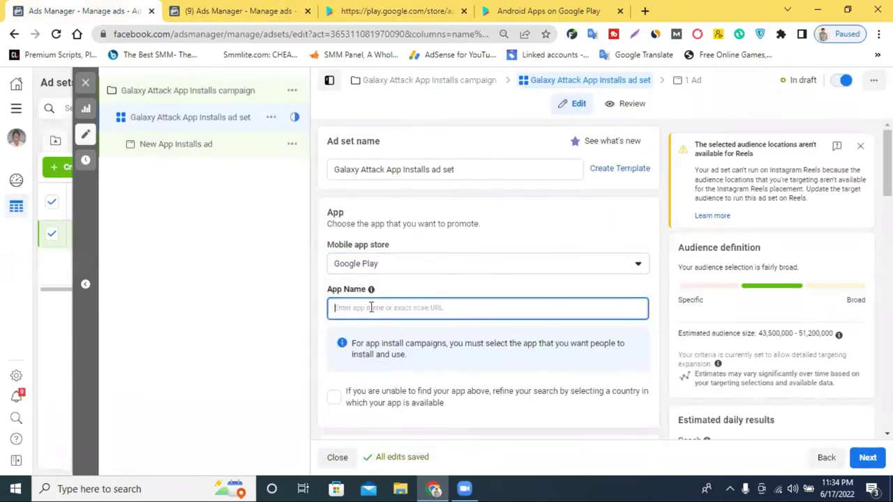
key("ctrl+v")
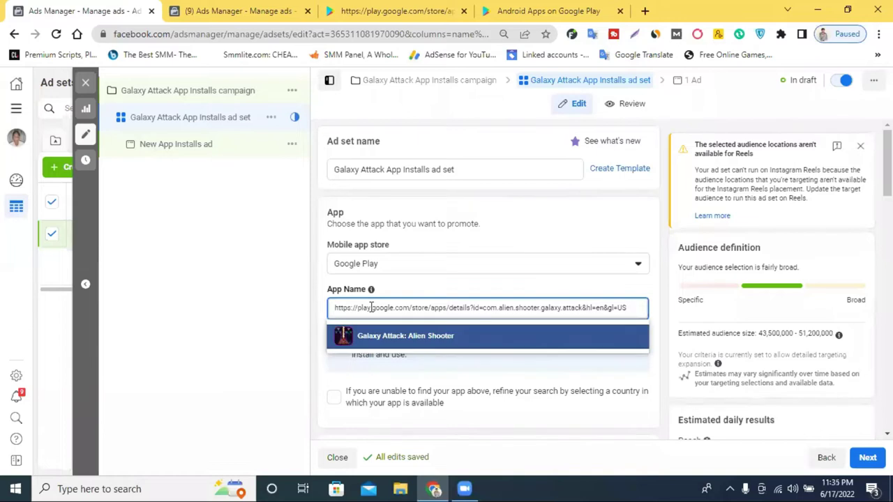
left_click(411, 343)
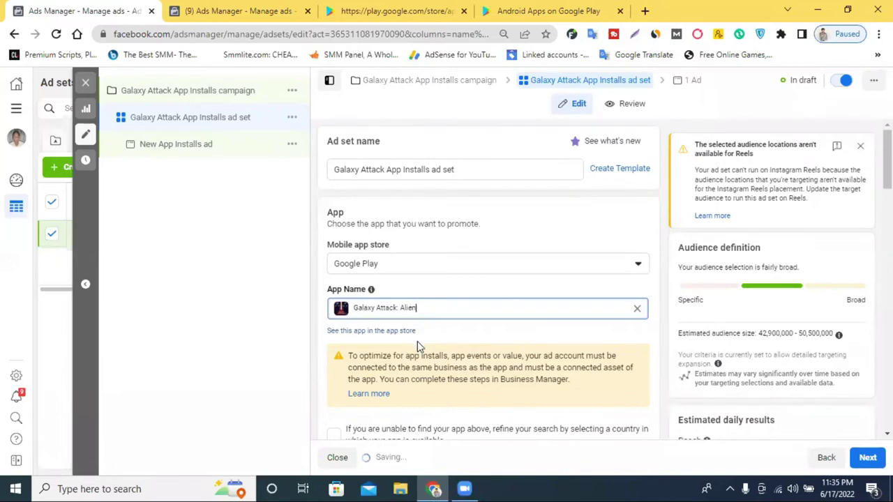
scroll(391, 338, "down", 1)
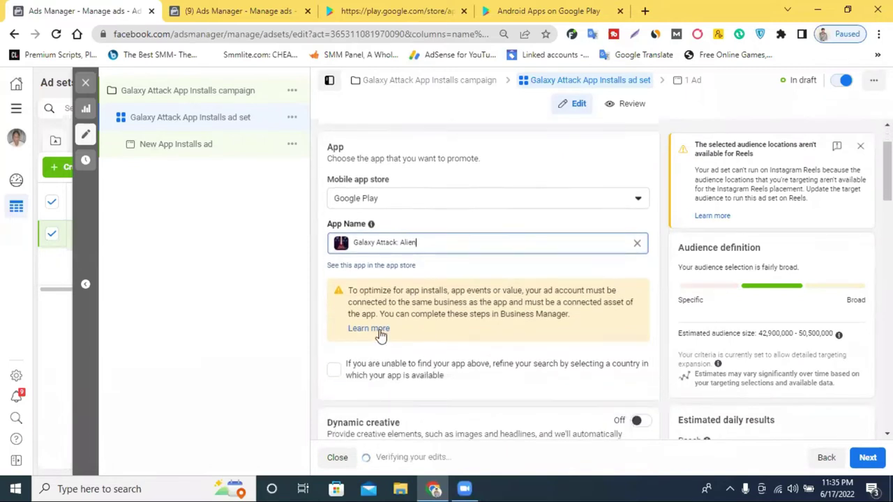
Step: Enable refining the app search by country and choose United States as the country where the app is available
left_click(334, 374)
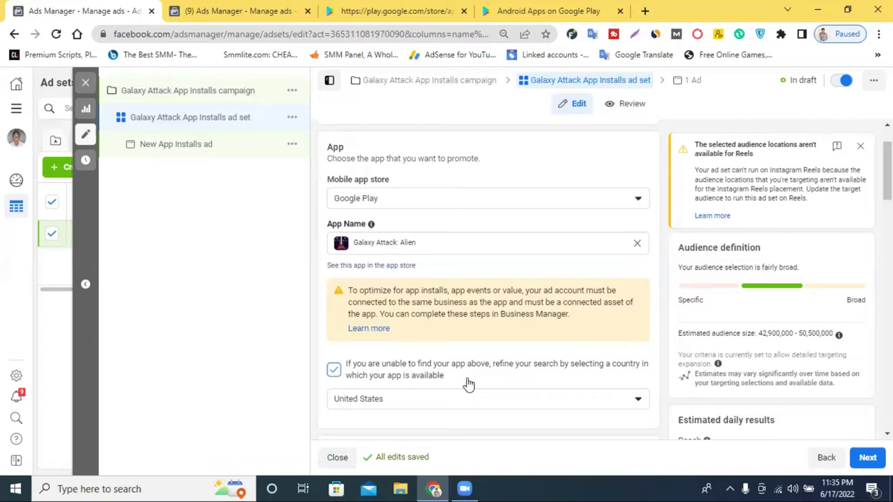
scroll(468, 384, "down", 2)
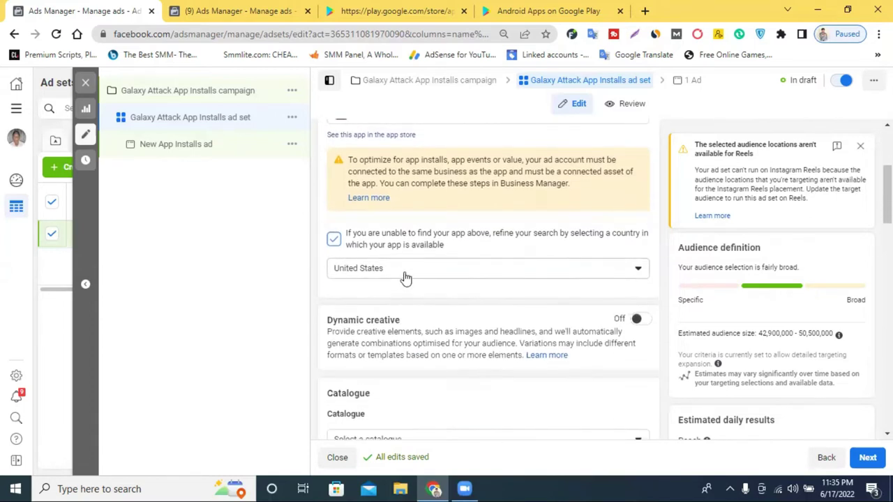
left_click(403, 272)
scroll(398, 352, "down", 2)
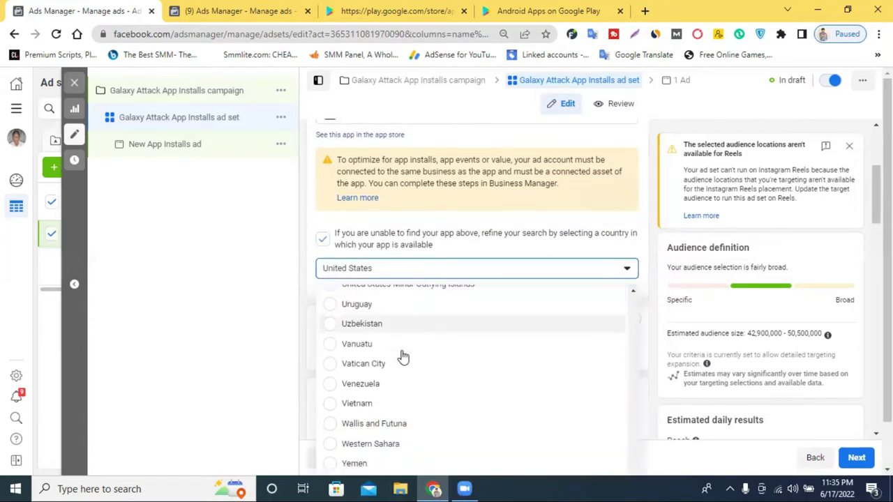
scroll(401, 390, "up", 10)
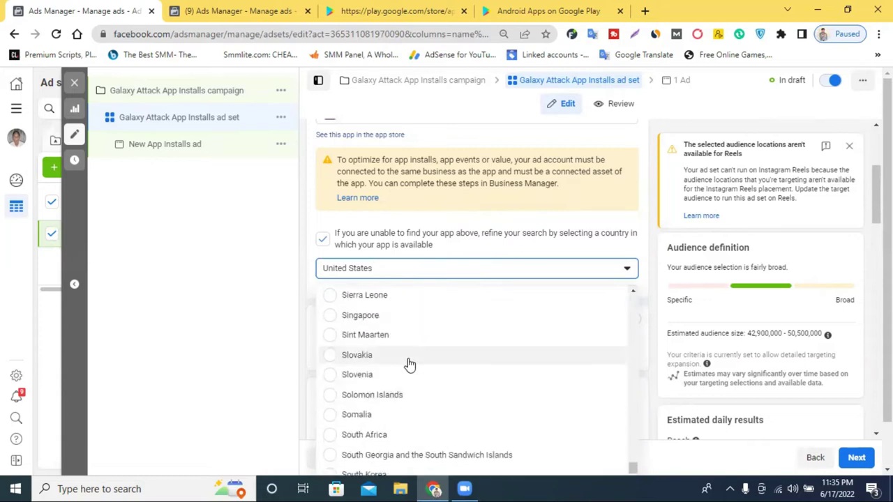
scroll(454, 361, "up", 10)
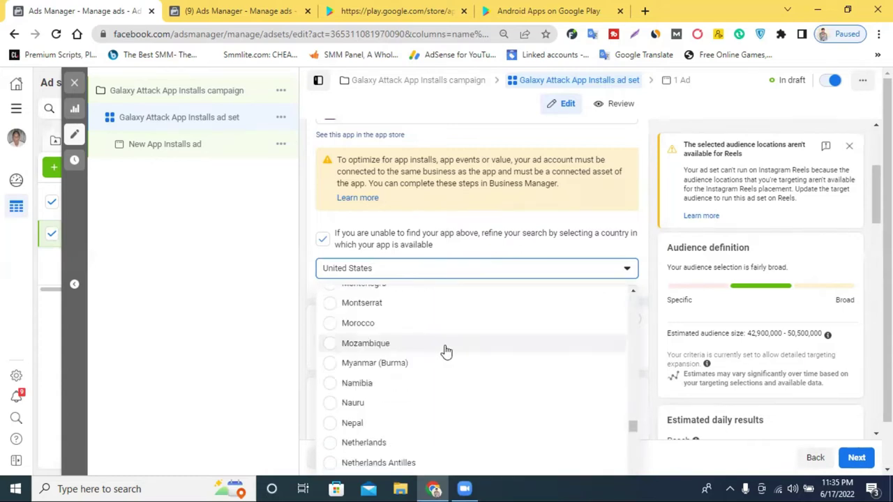
scroll(447, 352, "down", 15)
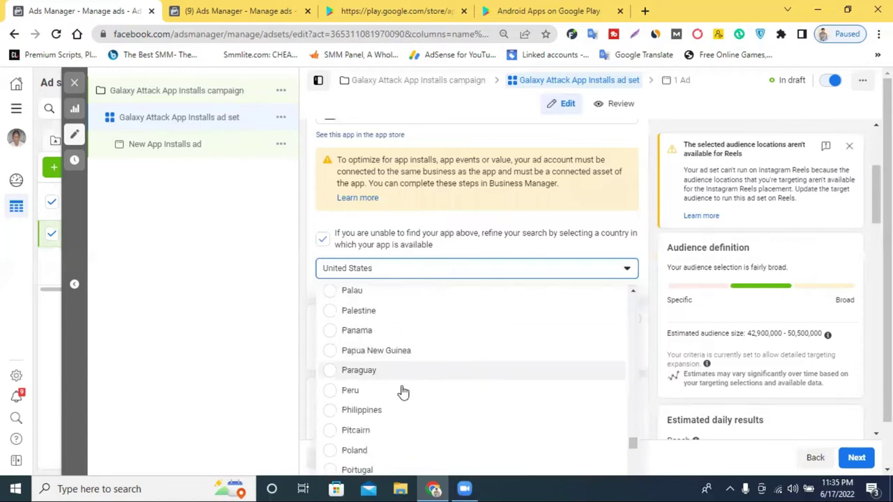
scroll(422, 382, "down", 8)
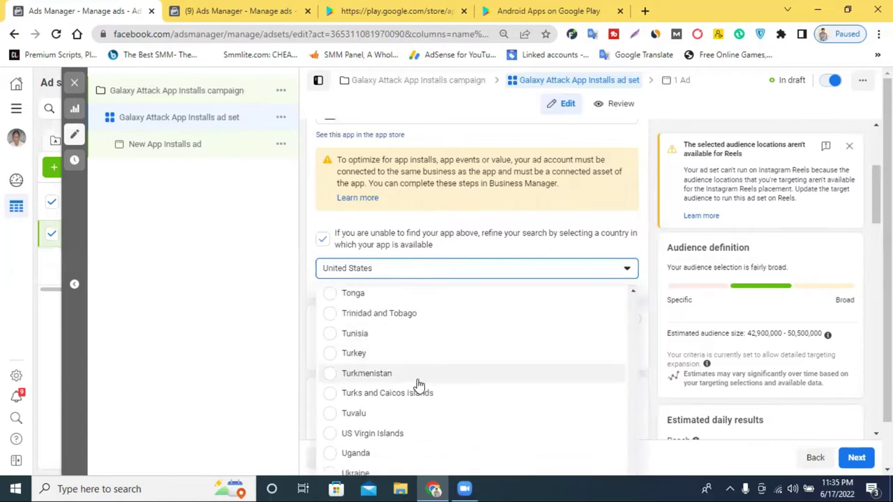
scroll(417, 386, "down", 4)
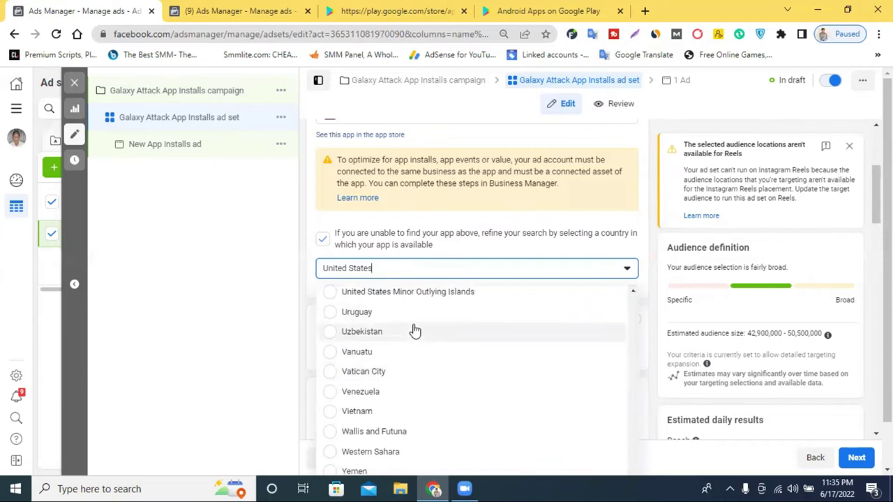
scroll(415, 332, "up", 2)
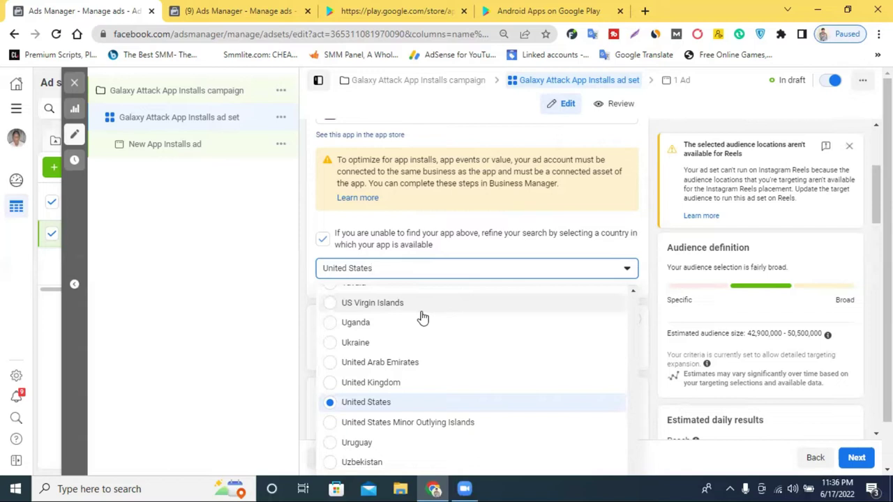
left_click(361, 406)
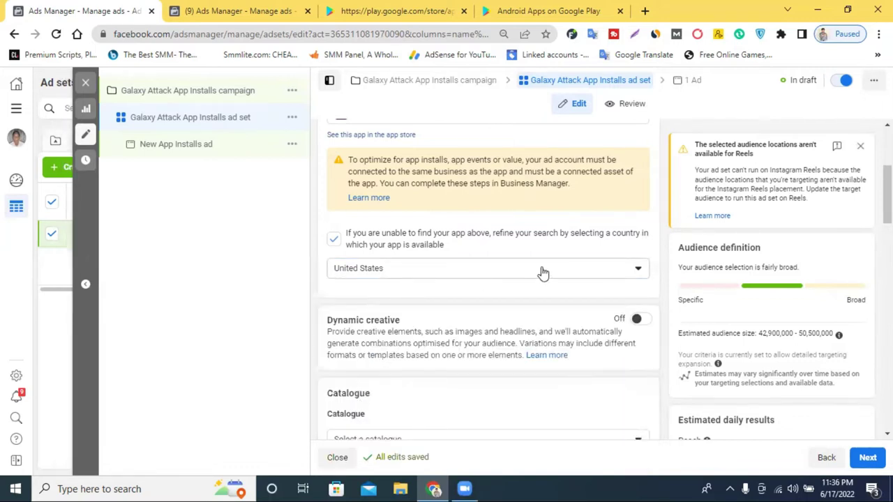
Step: Look through the catalogues available for the ad set and close the list without choosing one
scroll(541, 274, "down", 1)
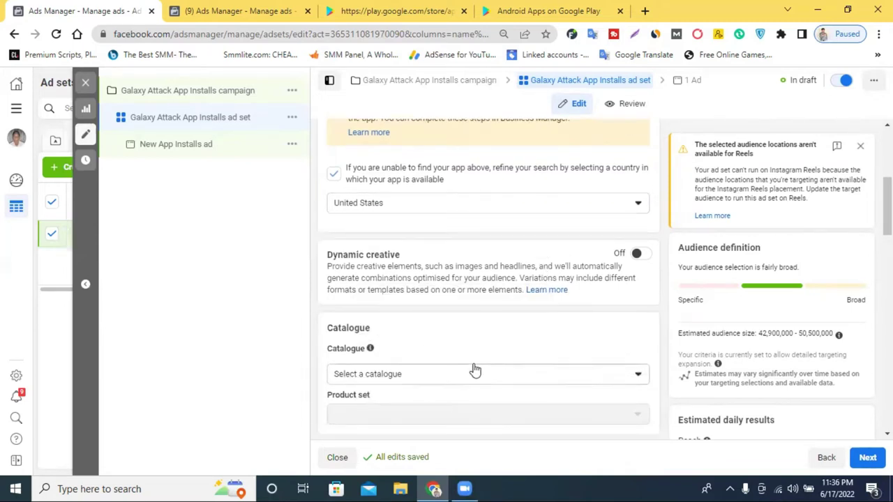
scroll(472, 368, "down", 1)
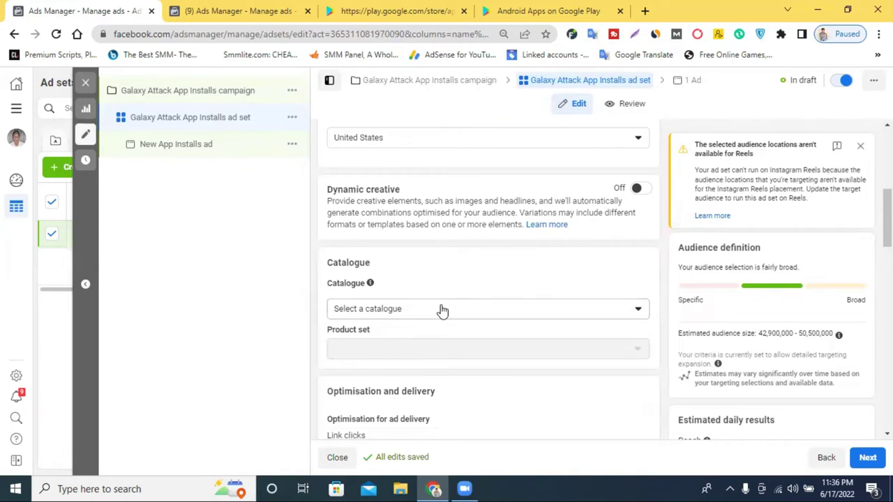
left_click(441, 310)
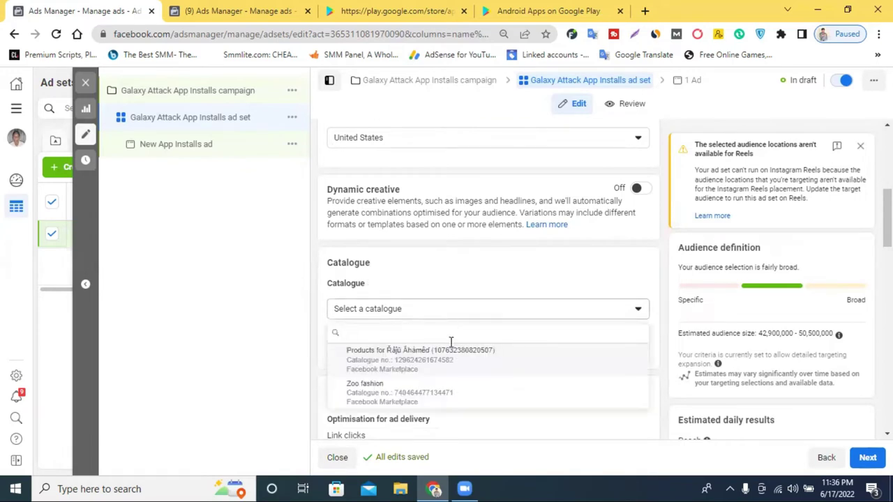
mouse_move(504, 332)
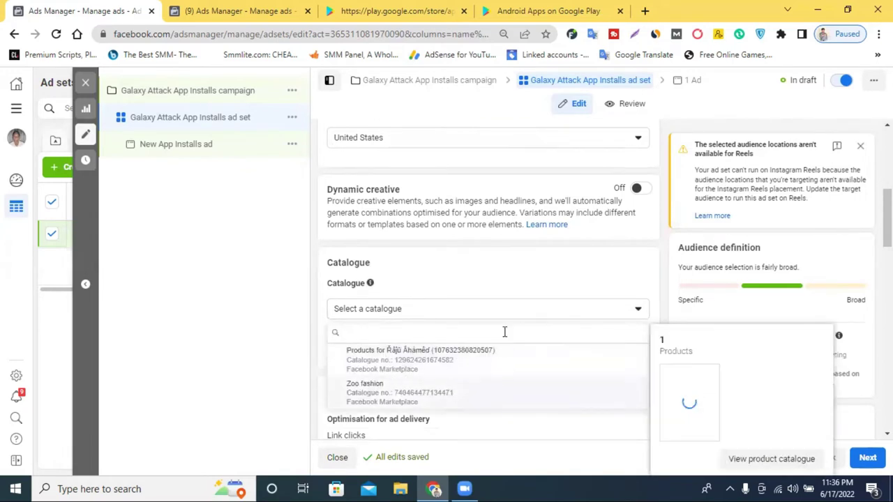
left_click(302, 296)
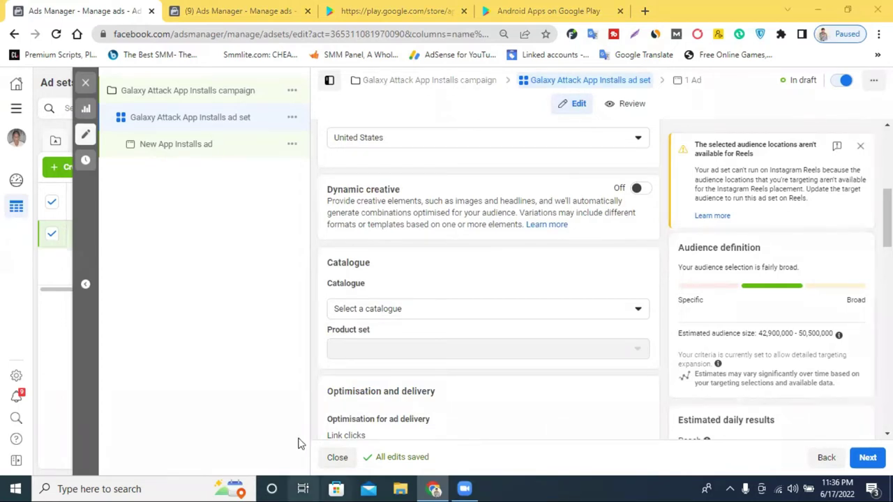
Step: Set the optimisation for ad delivery to App Installs and dismiss the Reels audience location warning
scroll(544, 265, "down", 2)
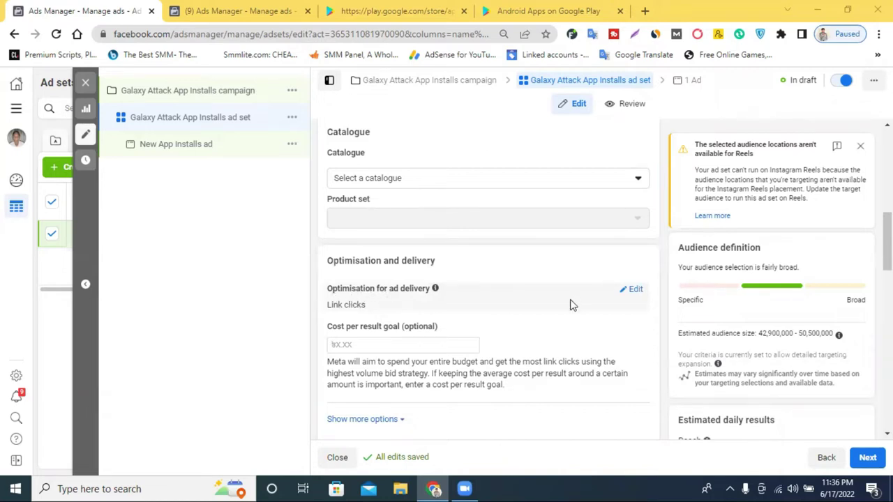
double_click(354, 304)
left_click_drag(354, 304, 377, 298)
triple_click(368, 309)
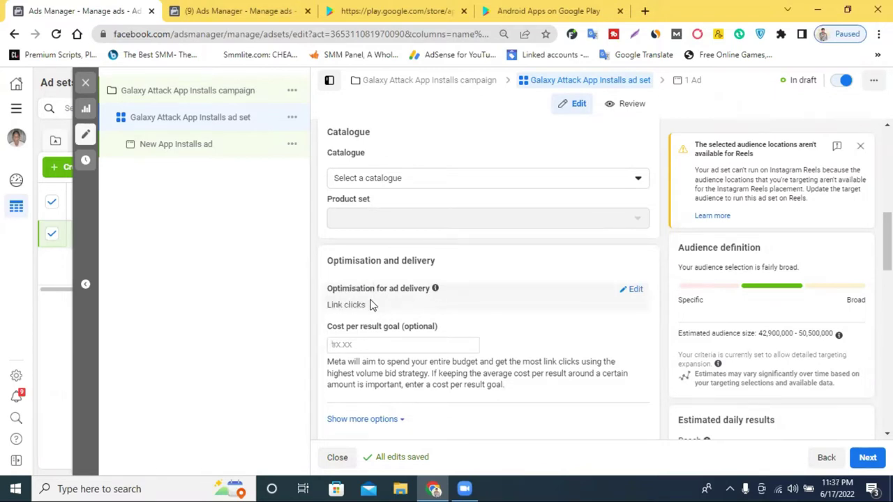
triple_click(367, 309)
left_click(635, 292)
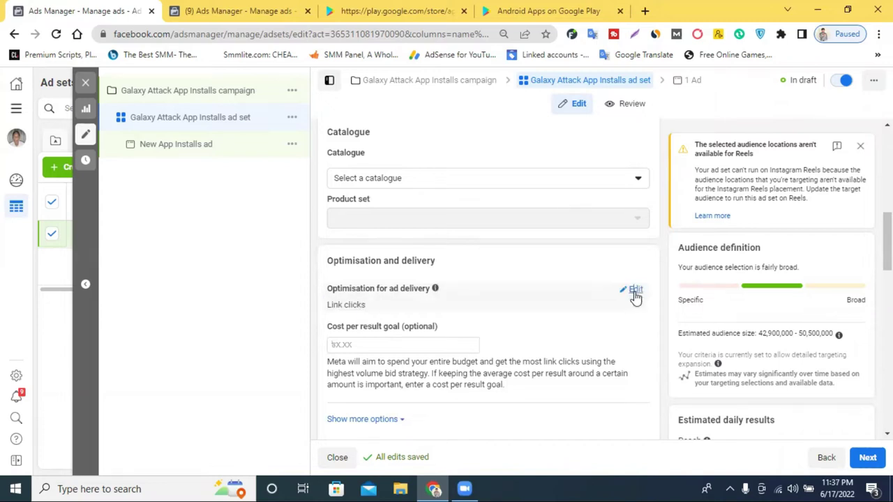
left_click(375, 311)
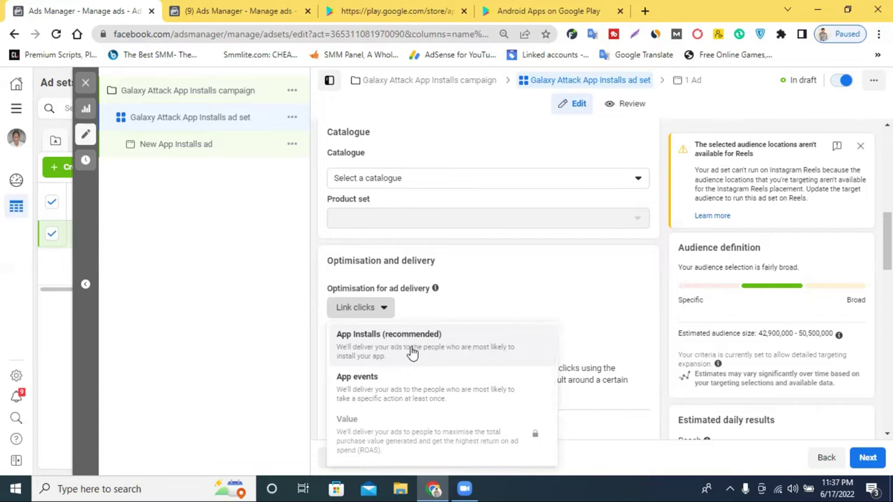
scroll(410, 353, "down", 1)
scroll(427, 364, "up", 1)
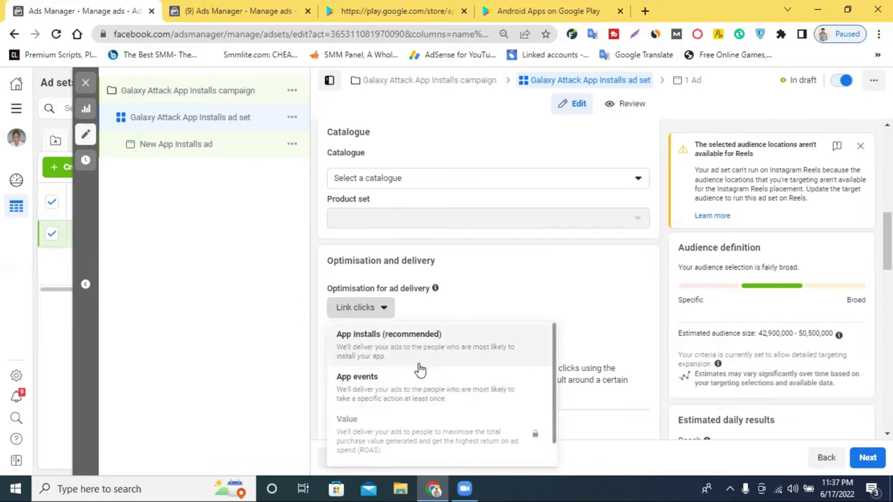
left_click(365, 348)
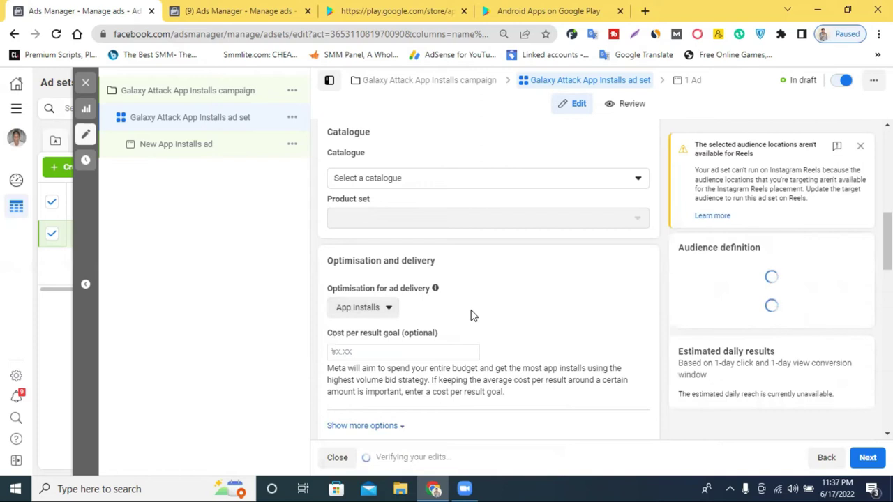
left_click(861, 146)
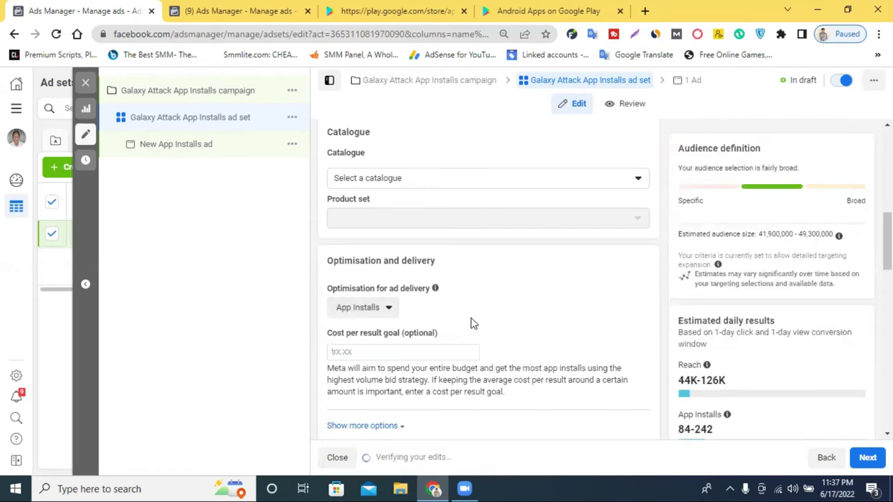
Step: Examine the optional cost per result goal without entering an amount
left_click(382, 354)
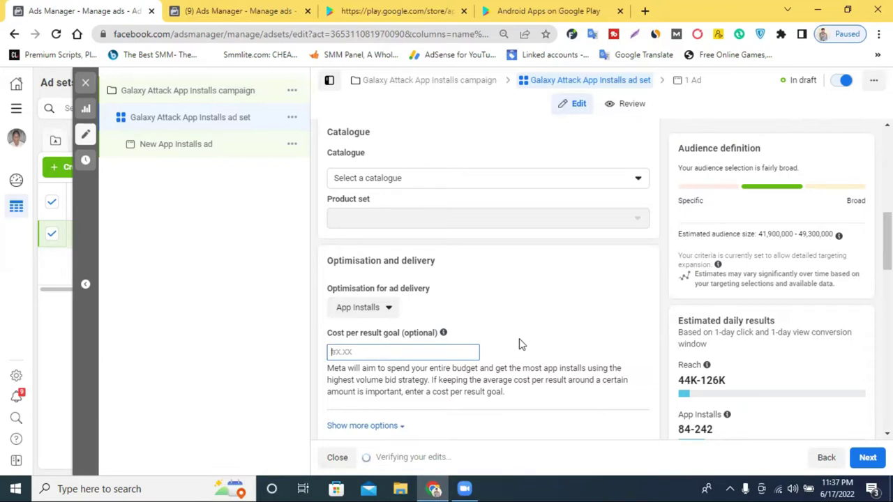
scroll(519, 342, "down", 1)
left_click_drag(425, 268, 409, 268)
left_click(507, 272)
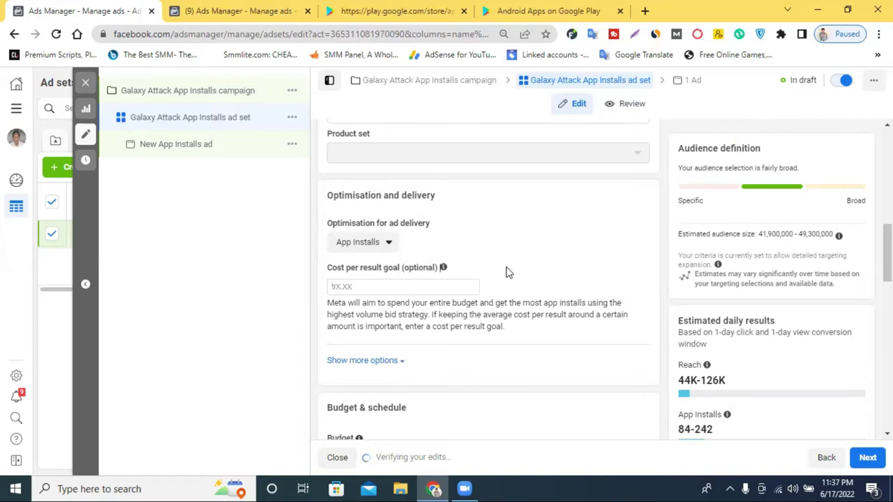
Step: Show the additional optimisation and delivery options and review the attribution setting choices and charging method
scroll(461, 321, "down", 2)
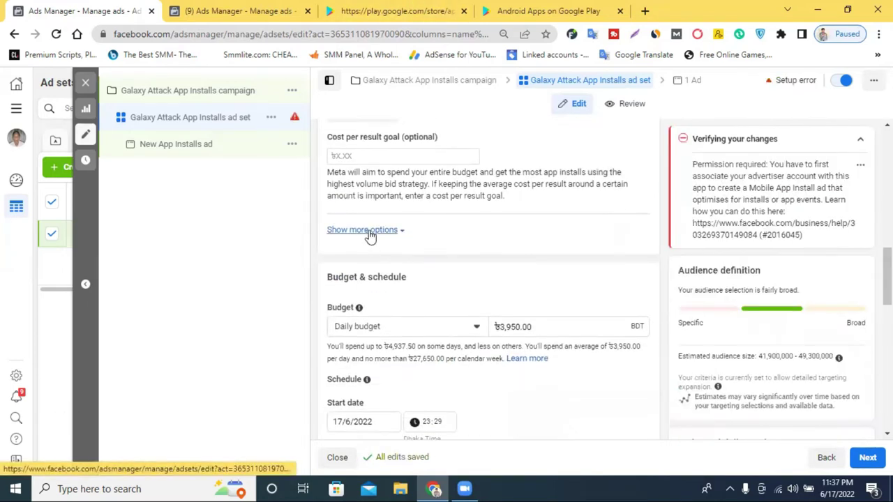
left_click(362, 230)
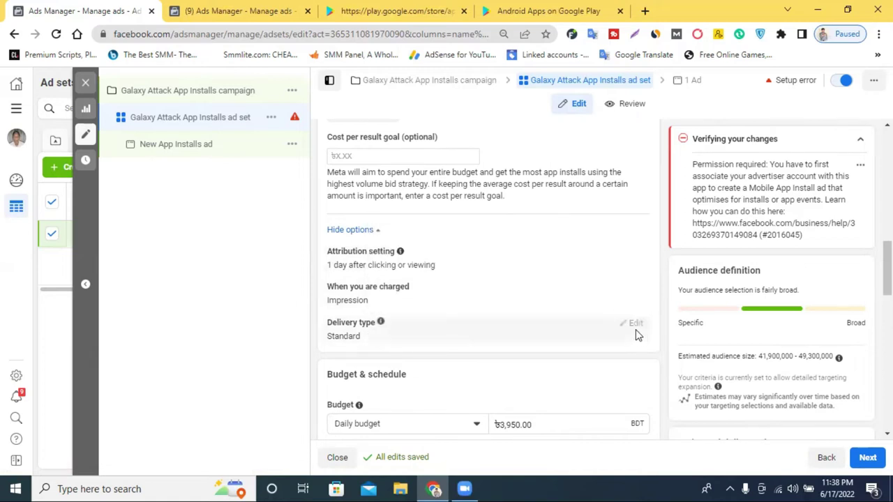
left_click(636, 253)
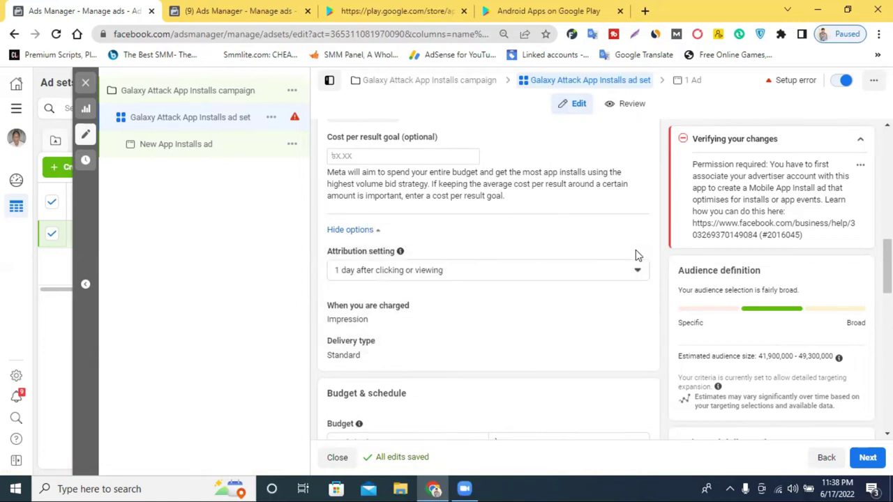
left_click(560, 275)
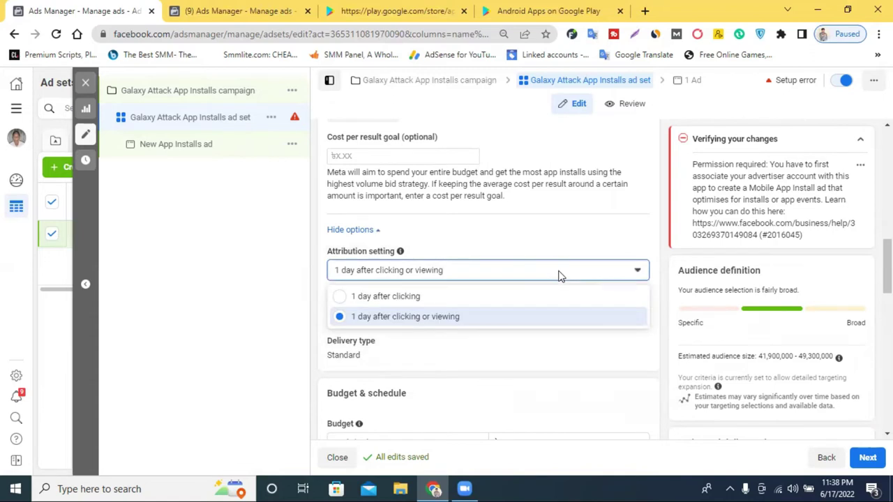
left_click(565, 275)
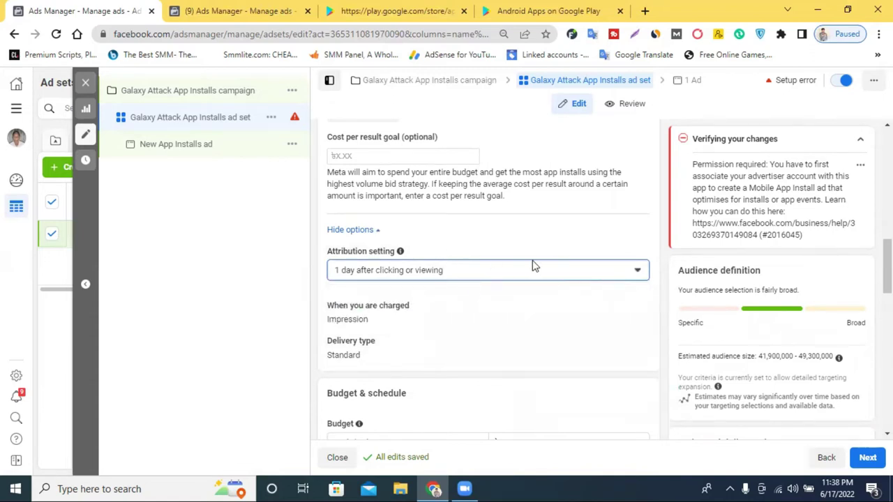
scroll(622, 249, "down", 1)
scroll(623, 249, "down", 1)
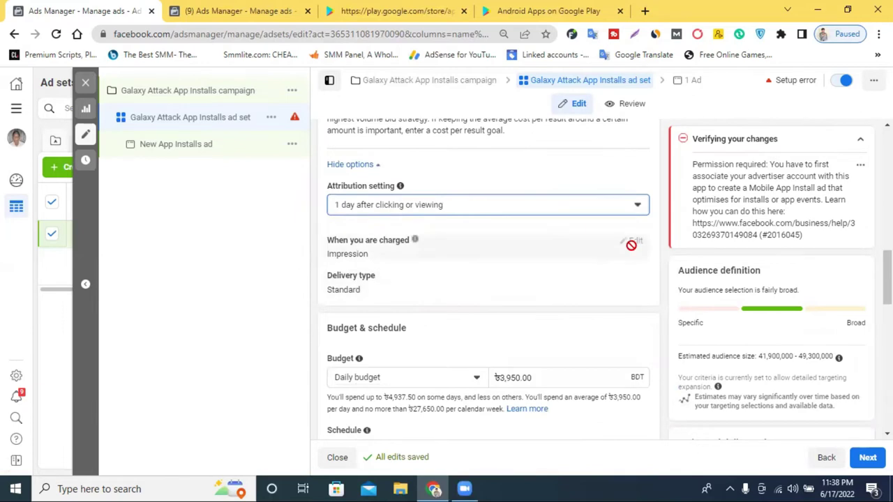
Step: Check the budget type choices in the ad set's Budget & schedule section and keep Daily budget
scroll(528, 279, "down", 2)
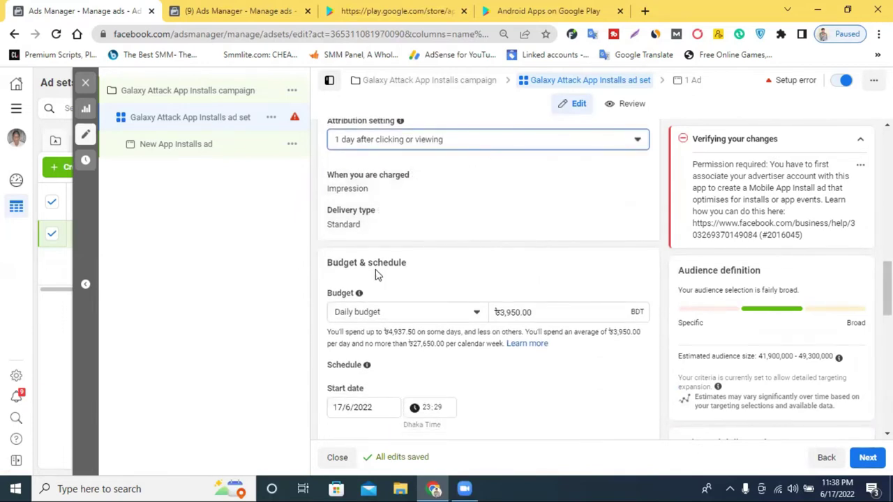
scroll(478, 295, "down", 2)
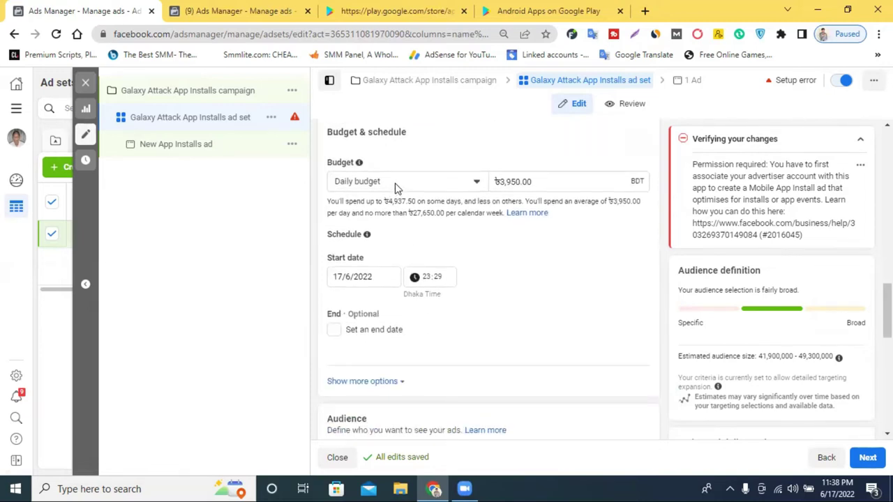
left_click(396, 183)
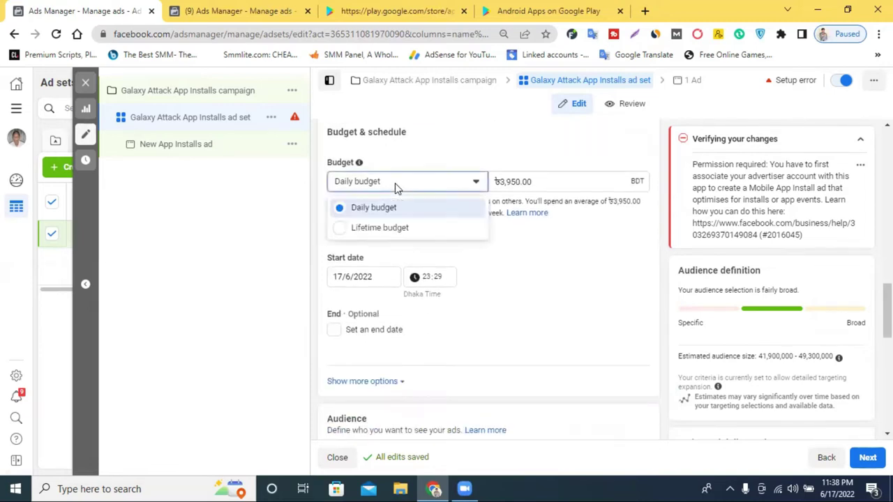
left_click(582, 294)
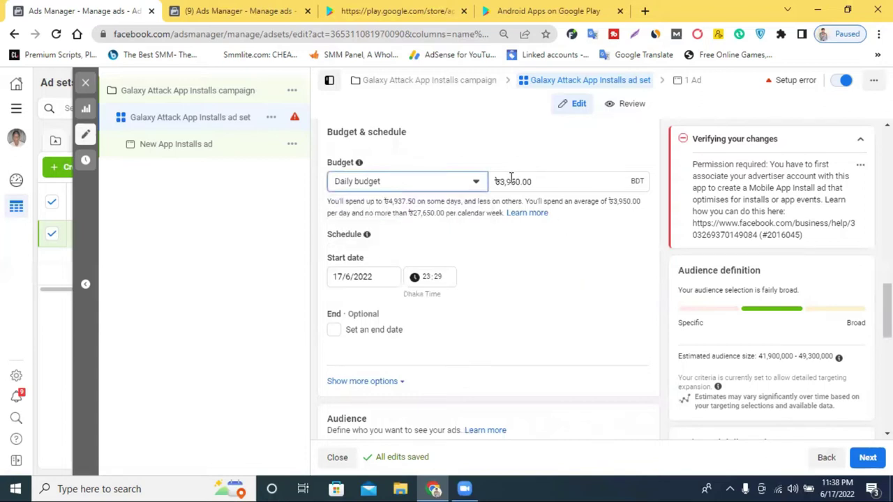
Step: Set the ad set's daily budget to 1,000 BDT, keeping the budget type as Daily budget
left_click(505, 182)
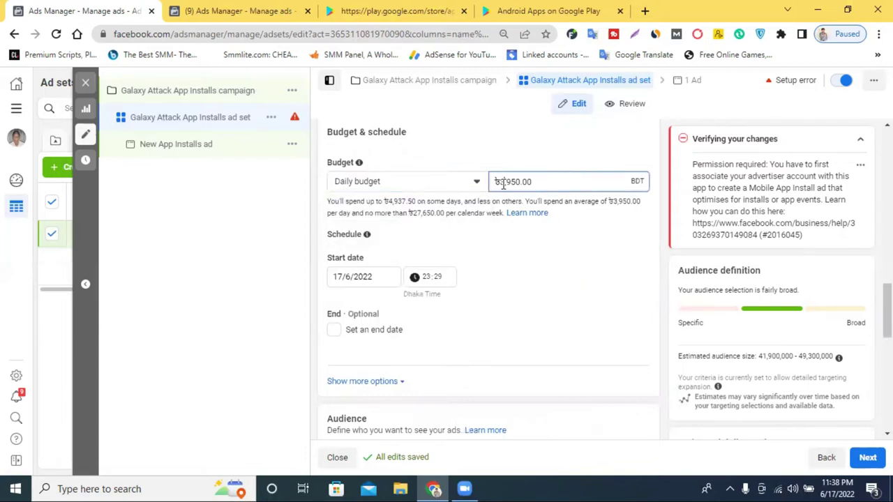
left_click_drag(533, 181, 500, 181)
key("BackSpace")
type("10")
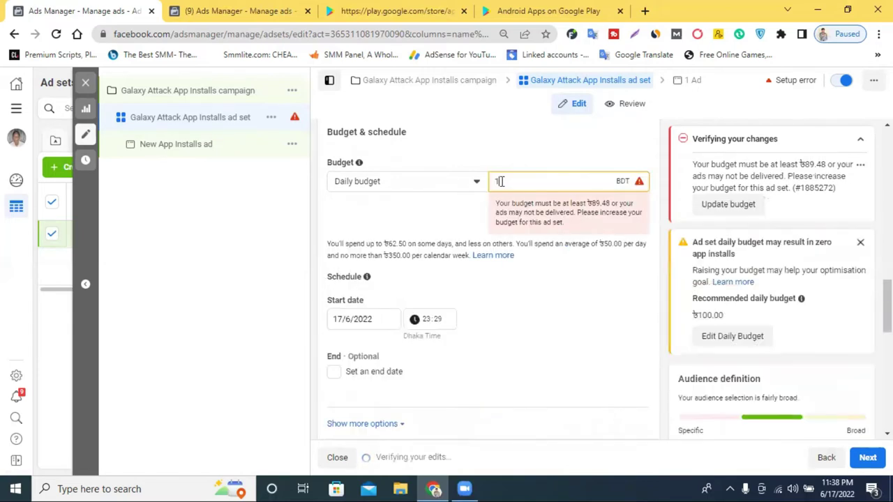
type("0")
type("0")
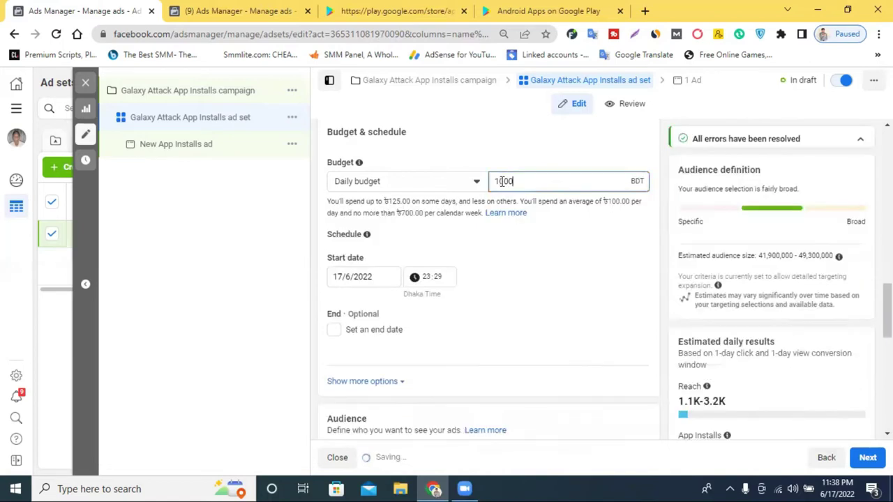
type("0")
left_click(624, 256)
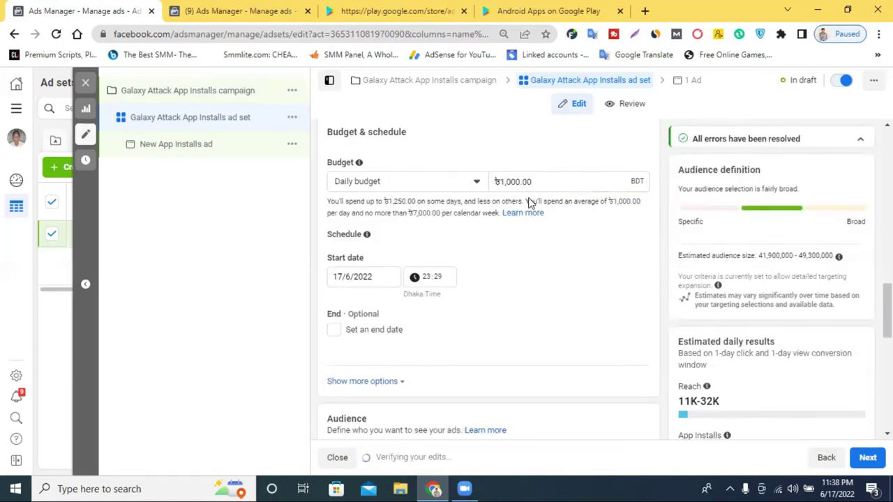
left_click(379, 185)
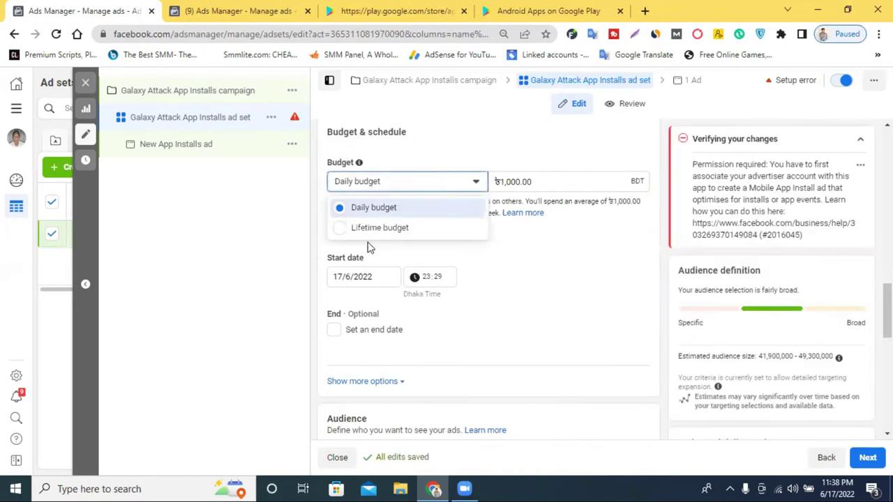
left_click(576, 269)
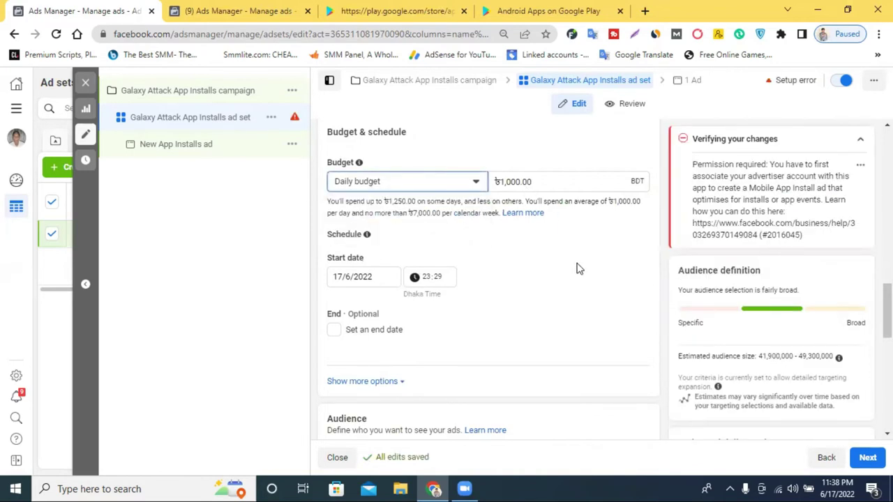
Step: Schedule the ad set to start on 18/6/2022 at 08:30 without an end date and show the additional scheduling options
left_click(345, 278)
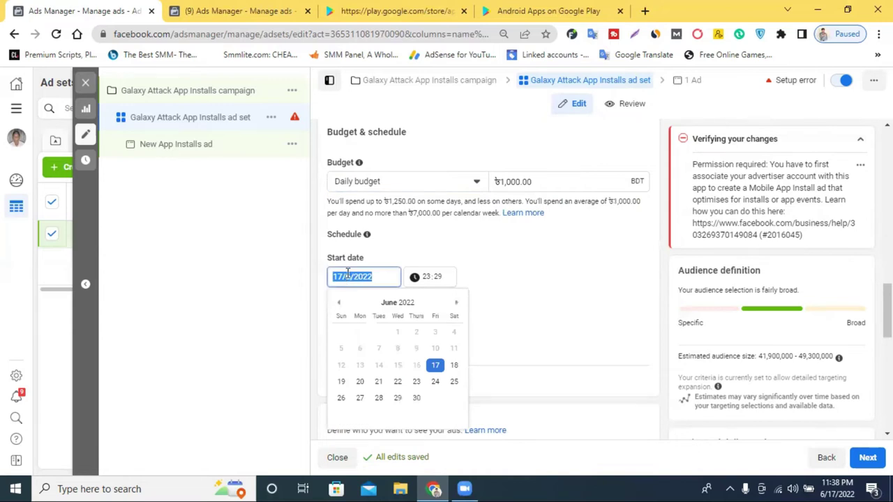
left_click(454, 365)
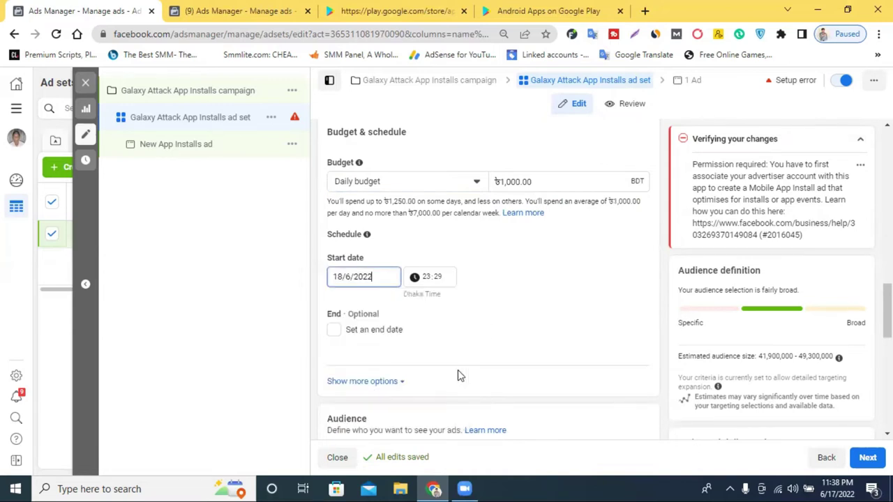
left_click(423, 282)
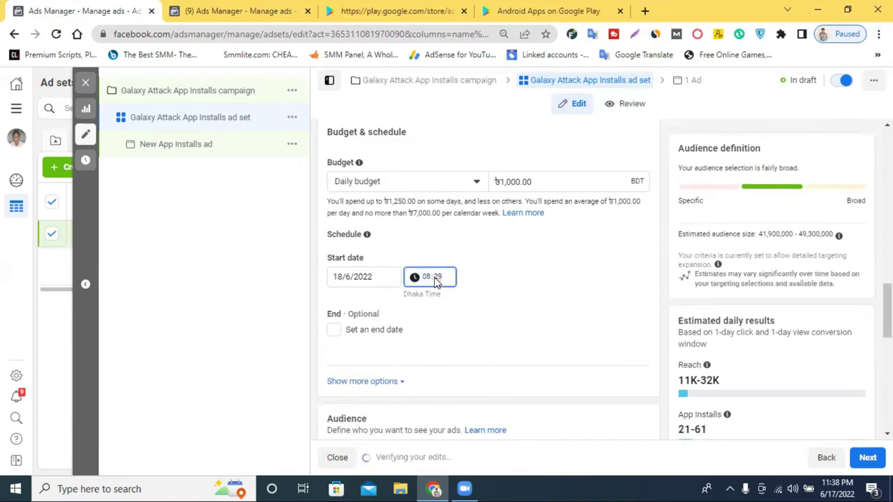
left_click(563, 281)
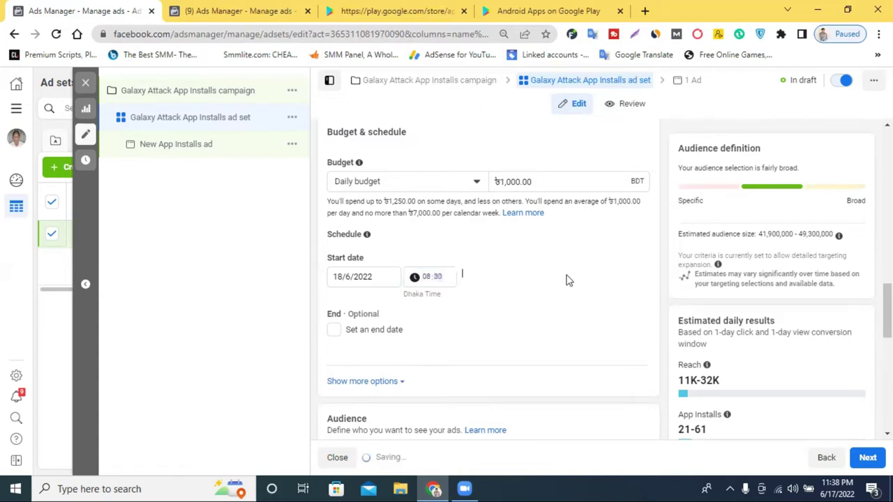
left_click(335, 330)
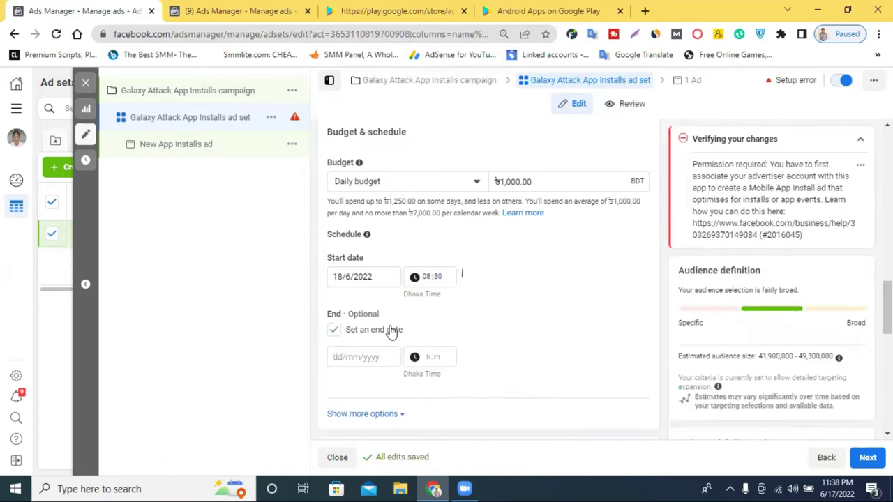
left_click(334, 330)
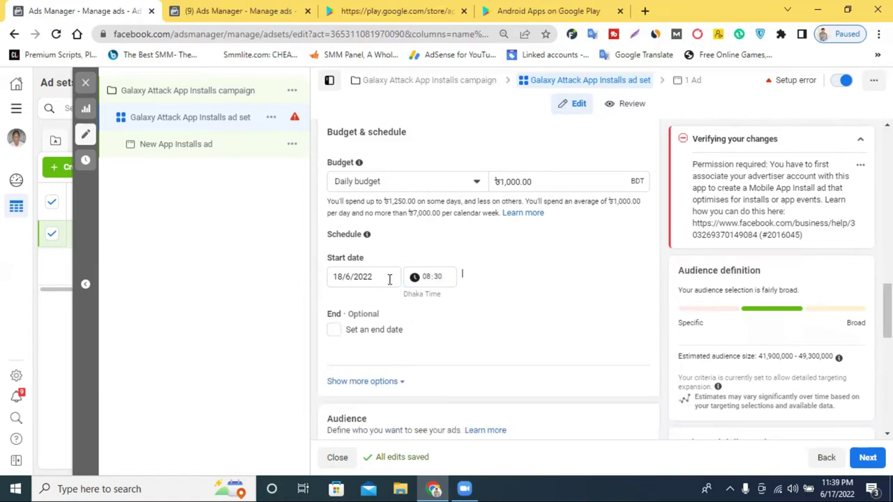
scroll(455, 320, "down", 2)
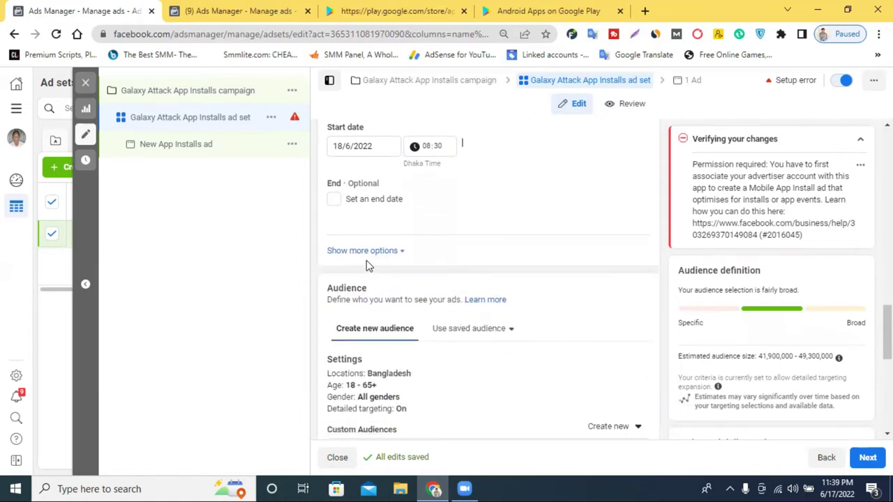
left_click(378, 252)
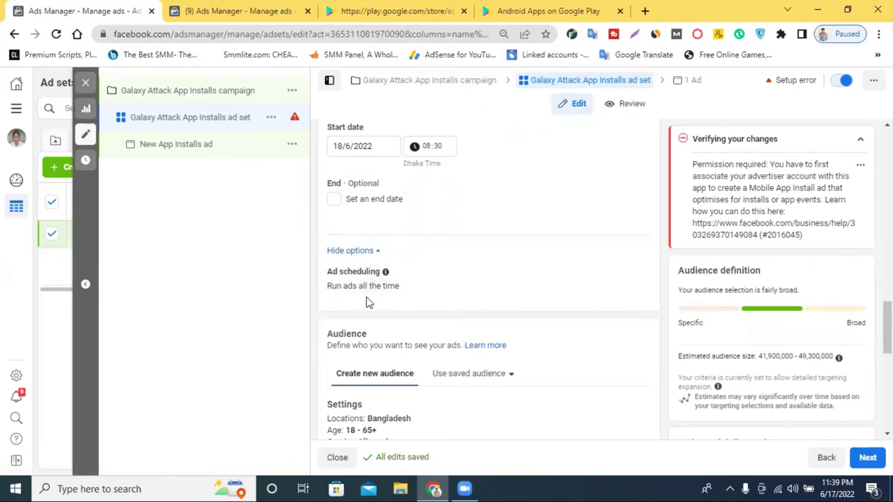
Step: Edit the audience locations, replacing Bangladesh with the United States
scroll(467, 305, "down", 2)
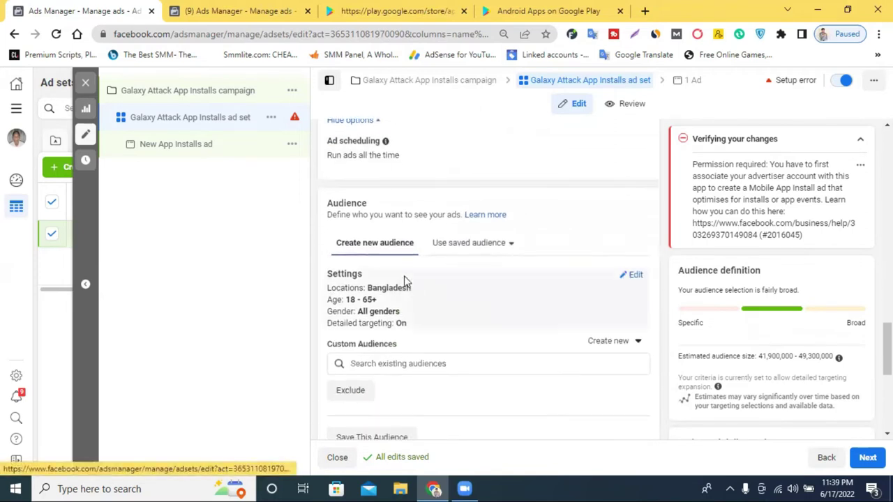
left_click(635, 276)
scroll(468, 307, "down", 1)
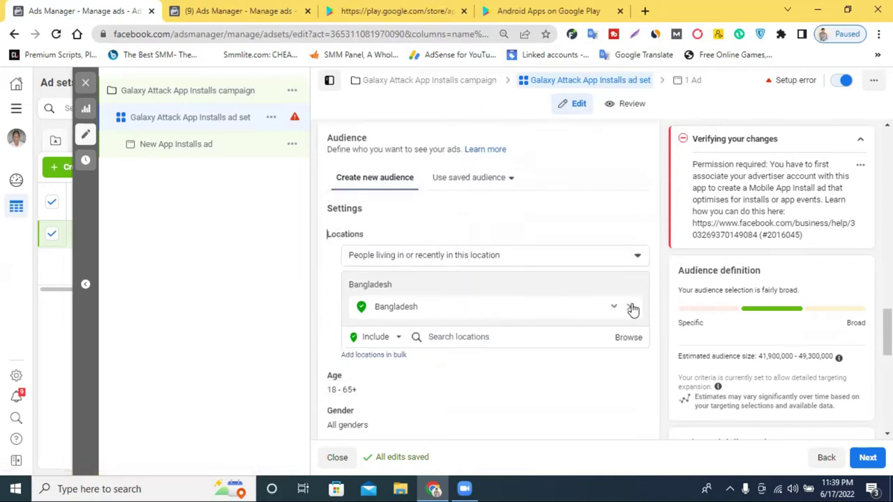
left_click(632, 309)
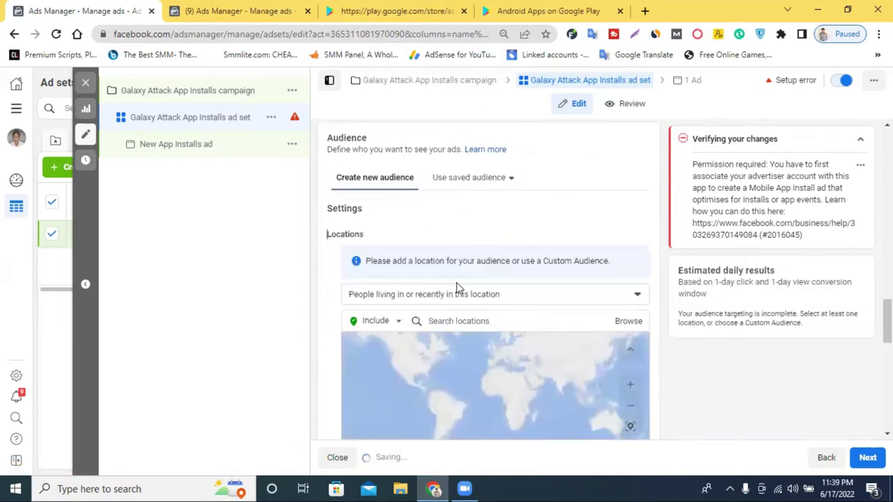
left_click(470, 322)
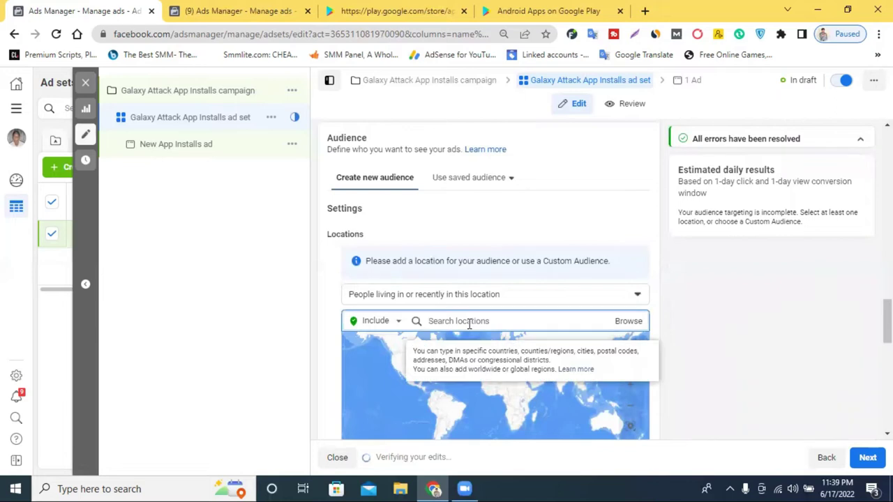
type("usa")
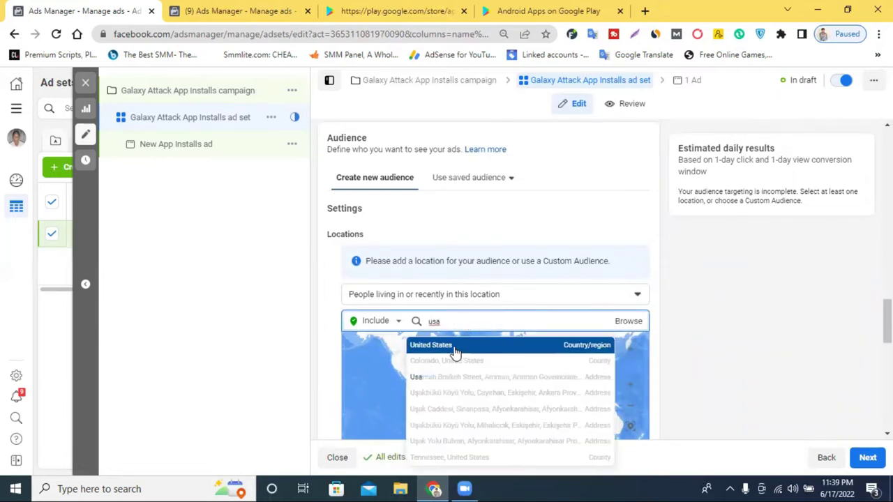
left_click(455, 345)
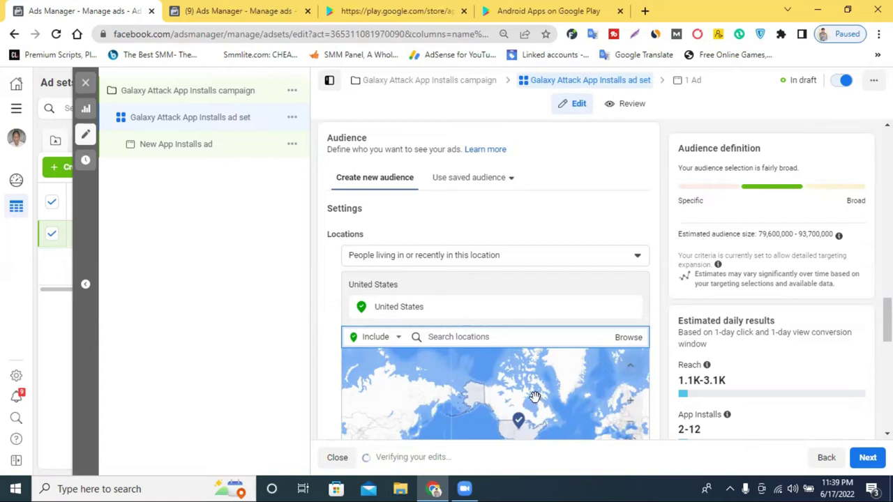
Step: Examine the United States on the audience location map and recheck the location settings
scroll(649, 403, "down", 2)
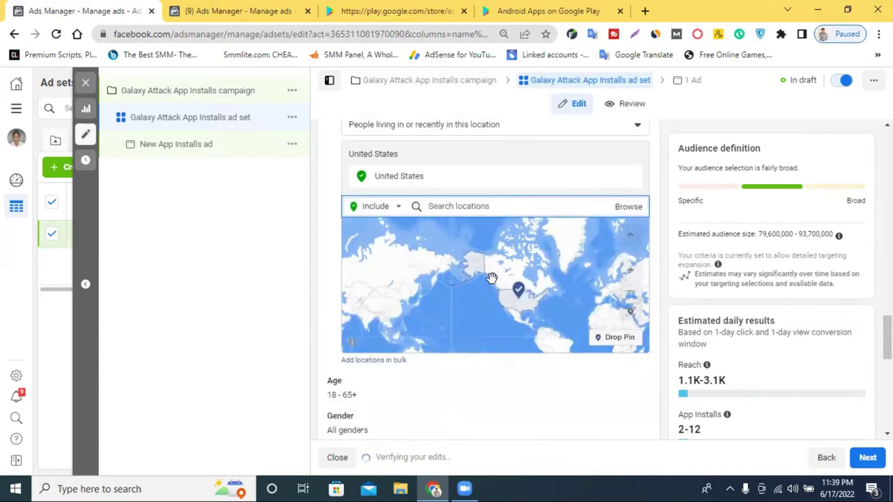
scroll(516, 299, "up", 2)
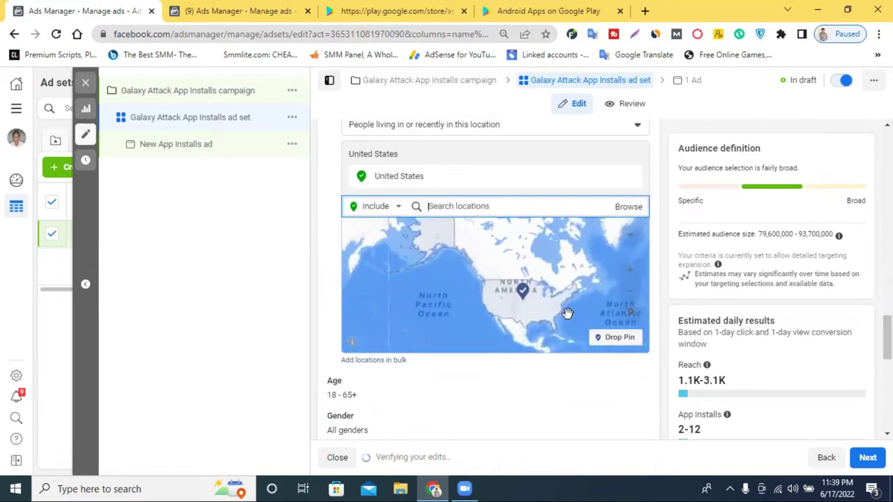
scroll(567, 313, "up", 2)
scroll(441, 295, "down", 1)
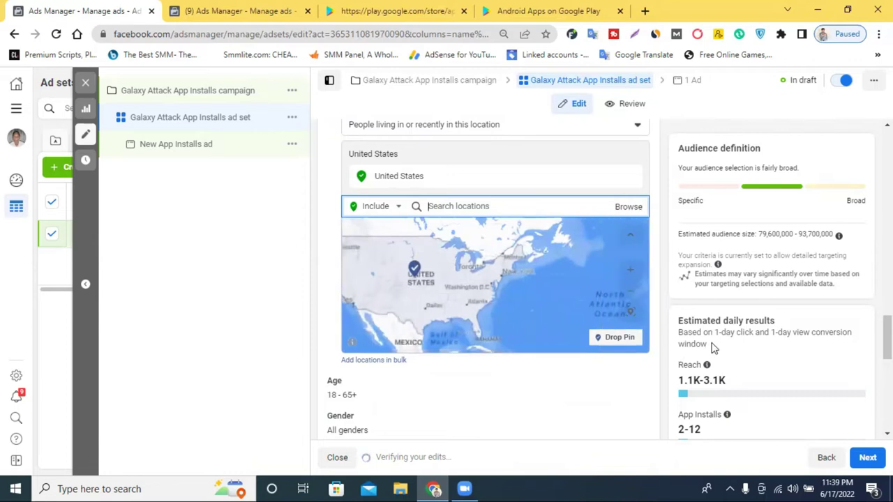
scroll(530, 309, "up", 2)
scroll(472, 290, "up", 1)
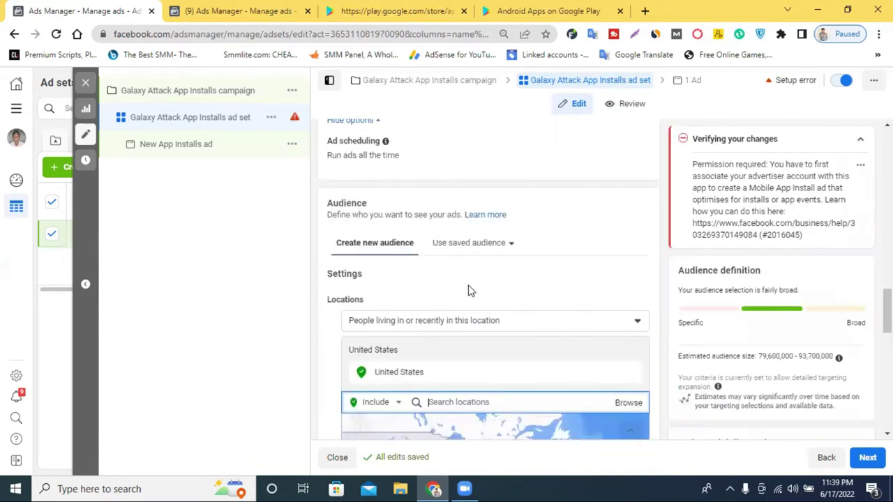
Step: Set the audience's maximum age to 50, keeping the minimum at 18
scroll(440, 283, "down", 5)
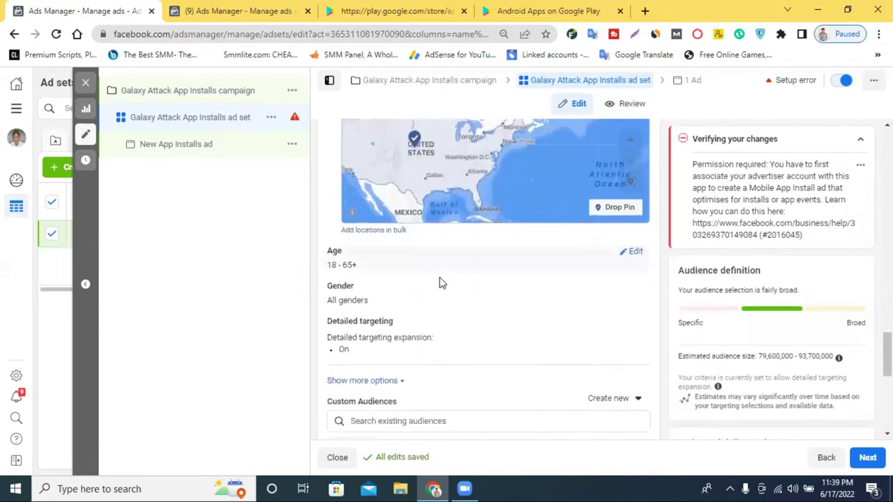
scroll(443, 283, "up", 1)
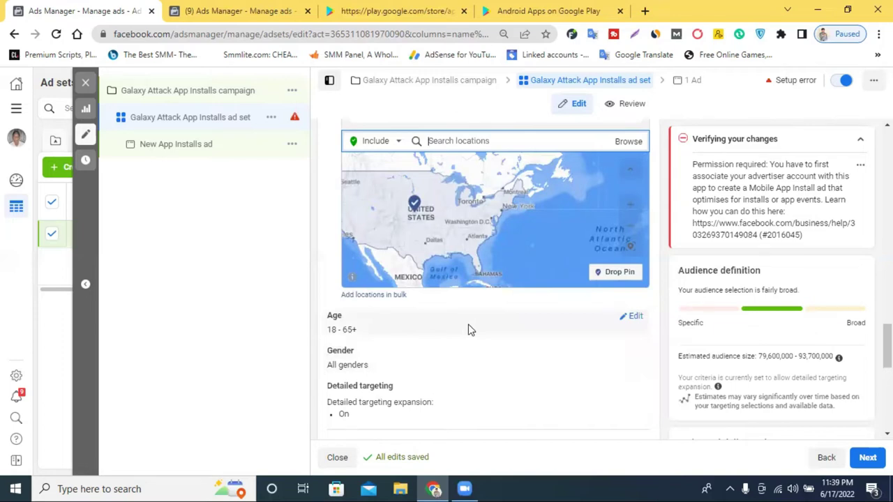
left_click(634, 320)
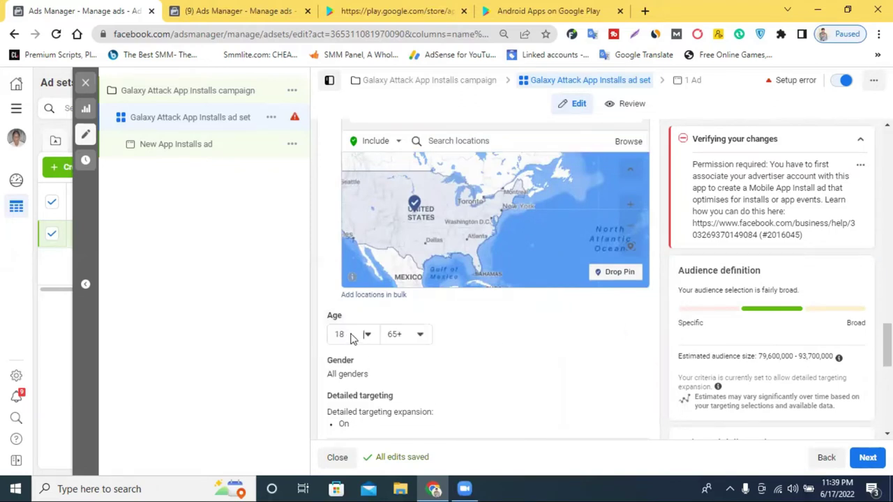
left_click(392, 335)
scroll(415, 274, "up", 5)
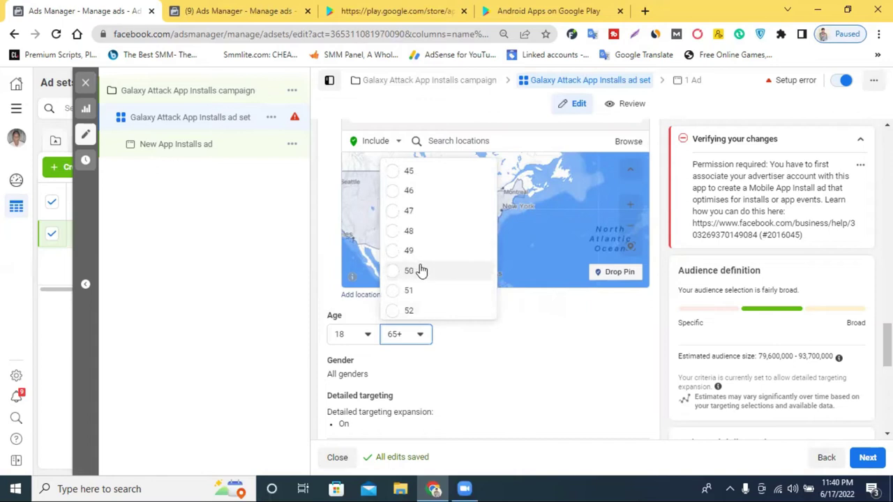
left_click(418, 270)
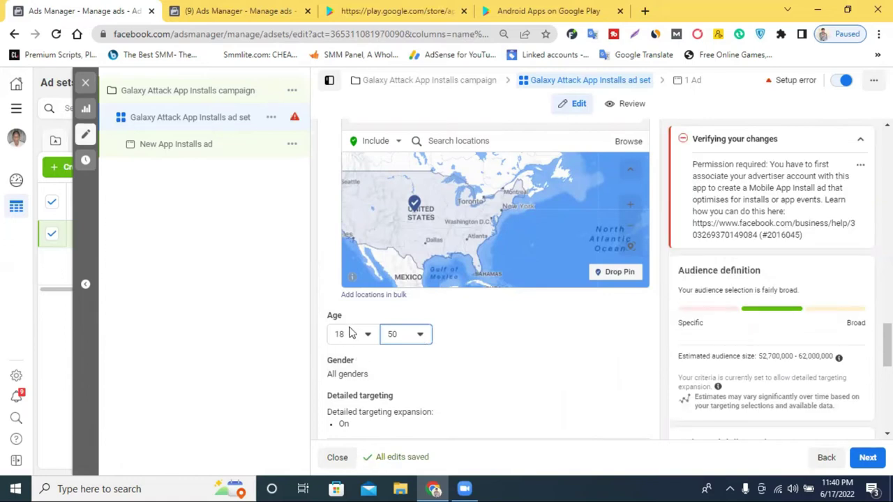
scroll(410, 301, "down", 1)
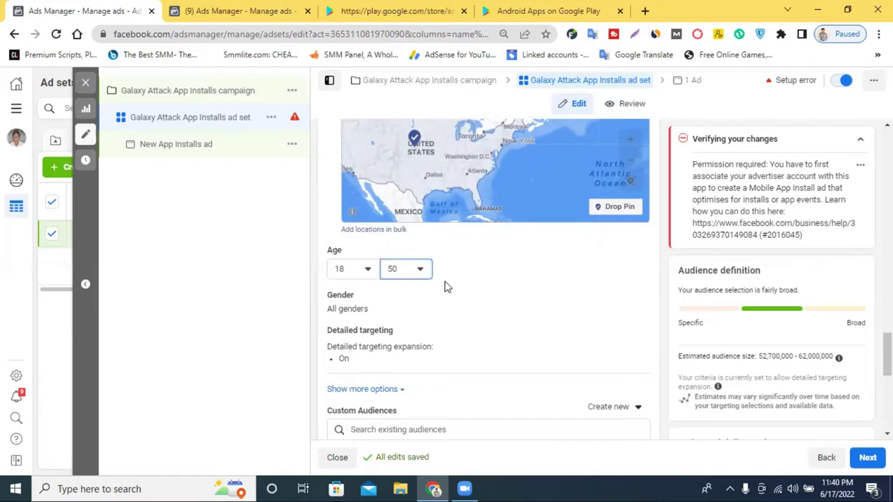
scroll(447, 286, "down", 1)
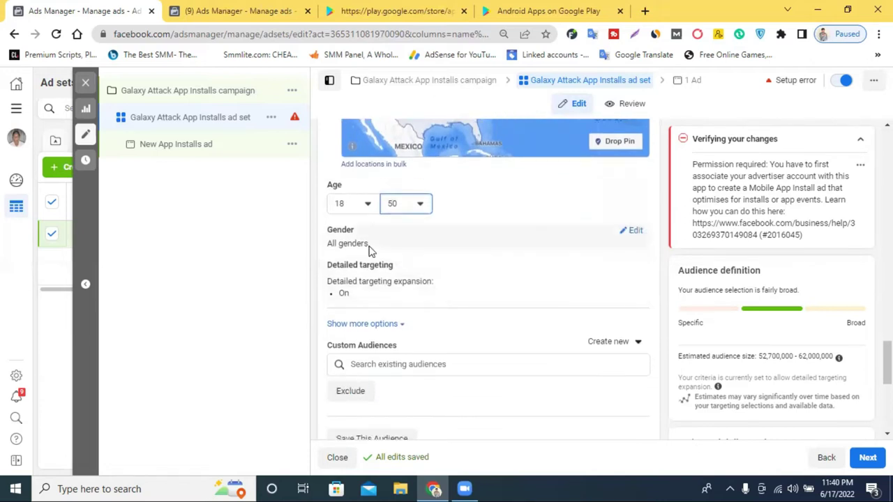
Step: Edit the audience's gender, keeping All selected, and add Games as a detailed targeting interest
left_click(634, 231)
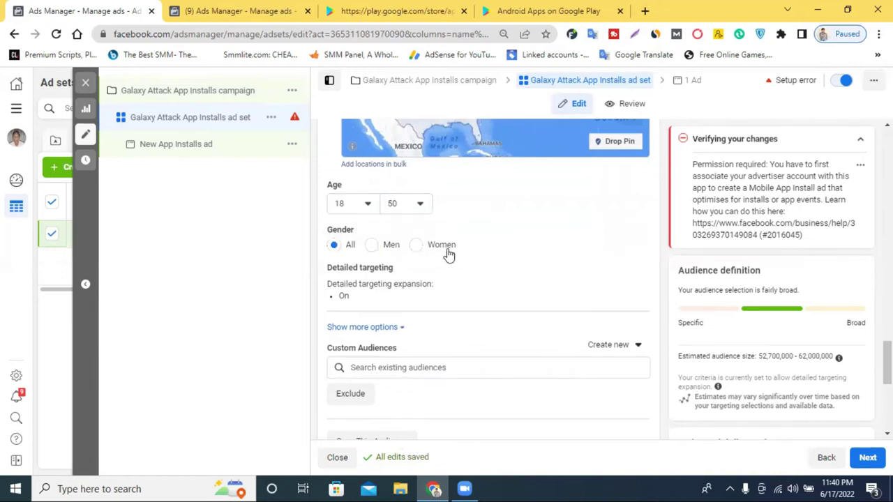
mouse_move(363, 239)
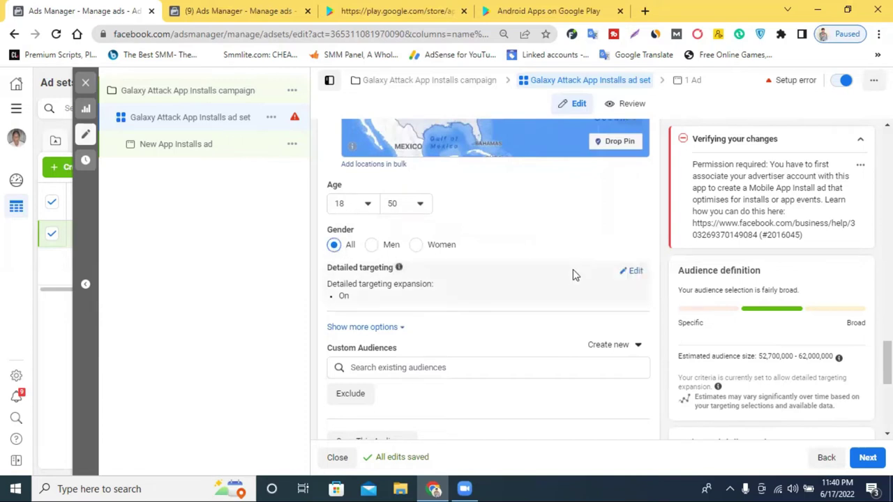
scroll(543, 255, "down", 1)
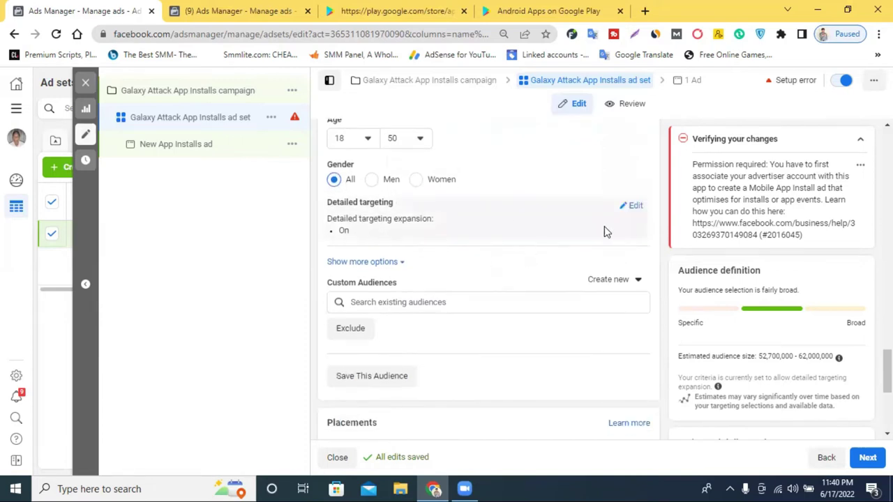
left_click(634, 210)
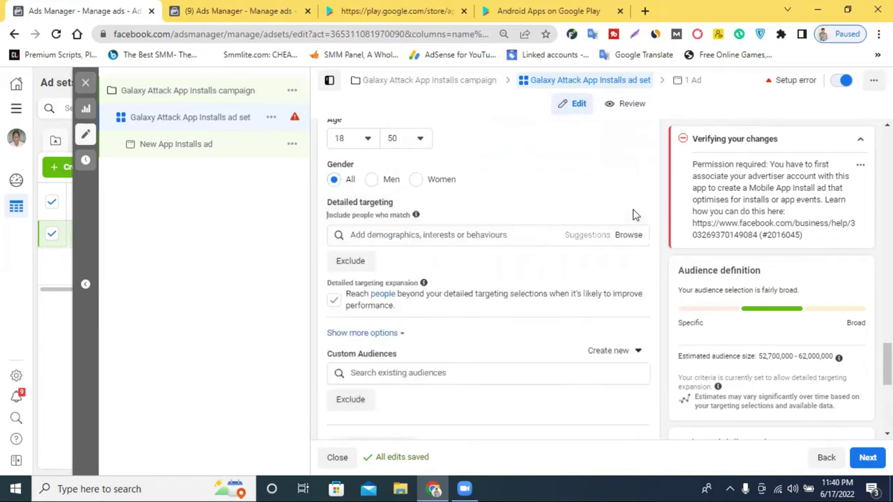
left_click(457, 236)
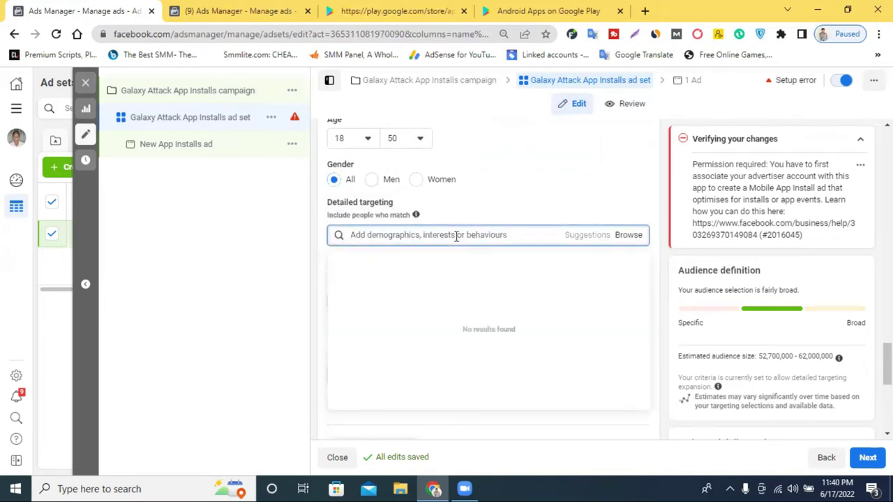
type("ge")
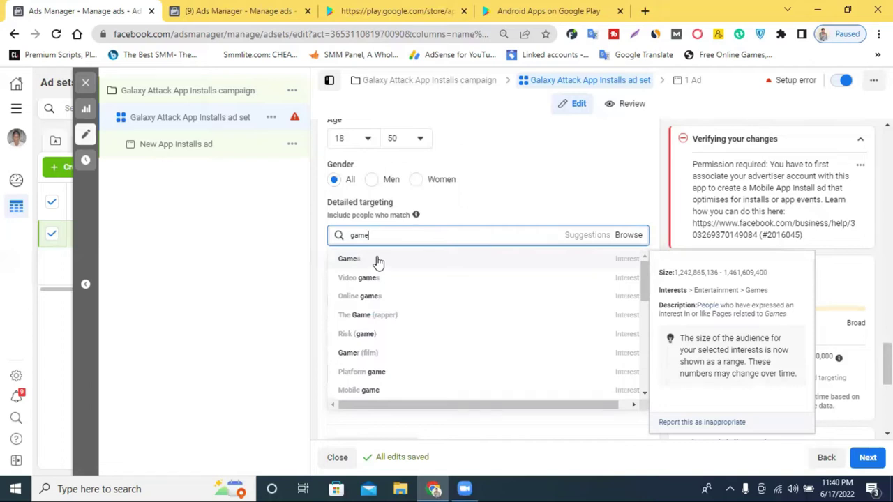
left_click(376, 260)
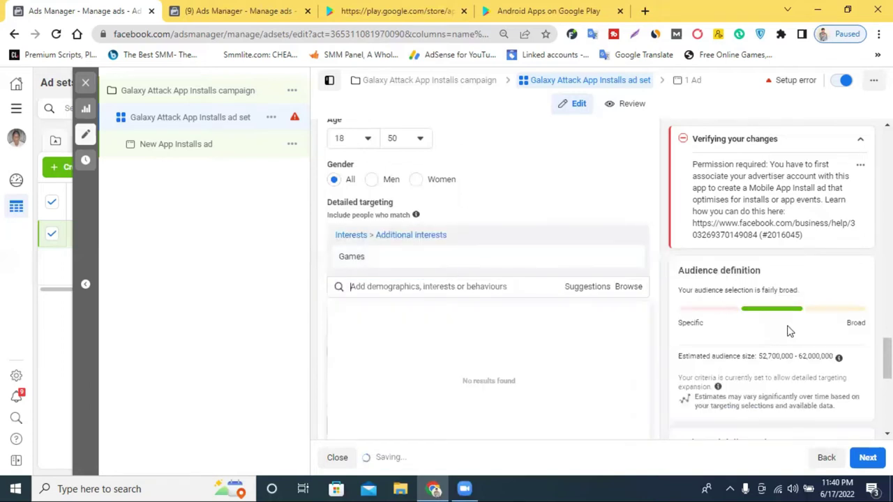
Step: Examine the estimated audience size and review the location, age, gender and interest settings of the audience
left_click_drag(759, 258, 837, 236)
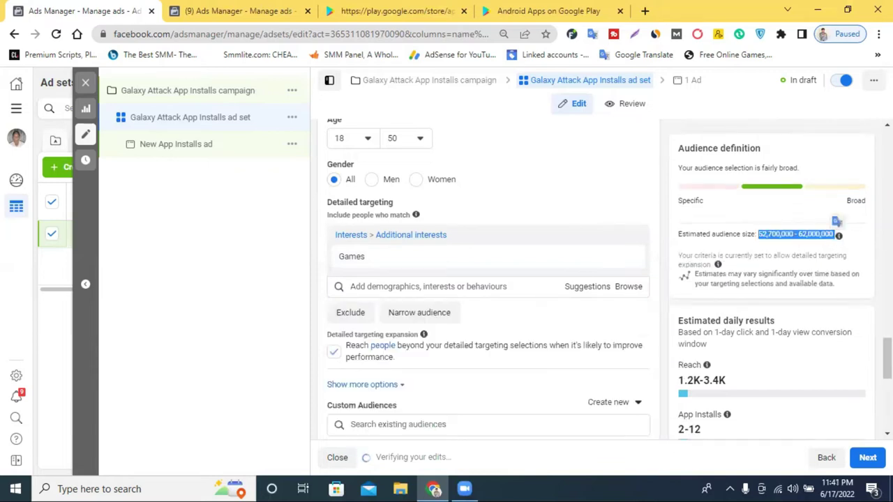
scroll(858, 221, "up", 4)
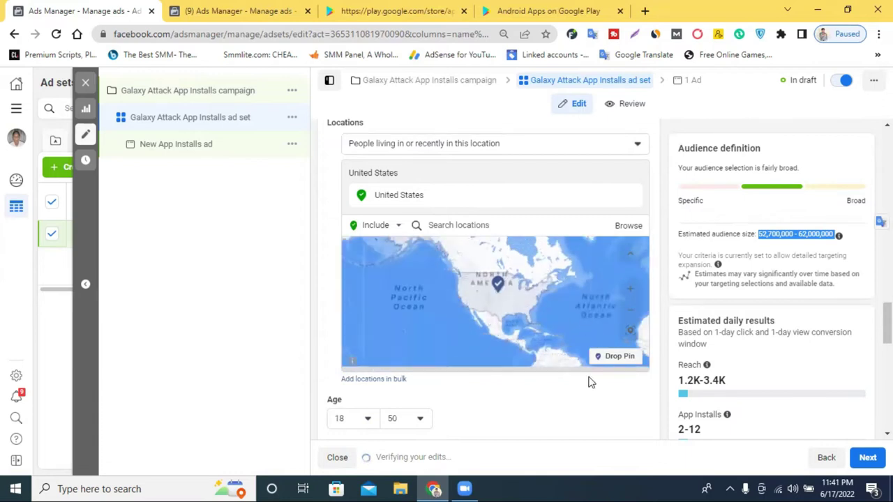
scroll(451, 318, "down", 2)
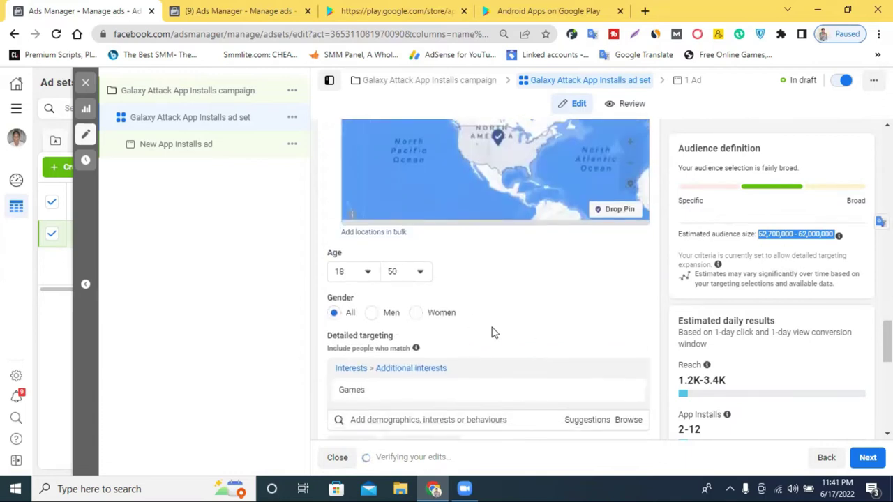
scroll(492, 333, "down", 3)
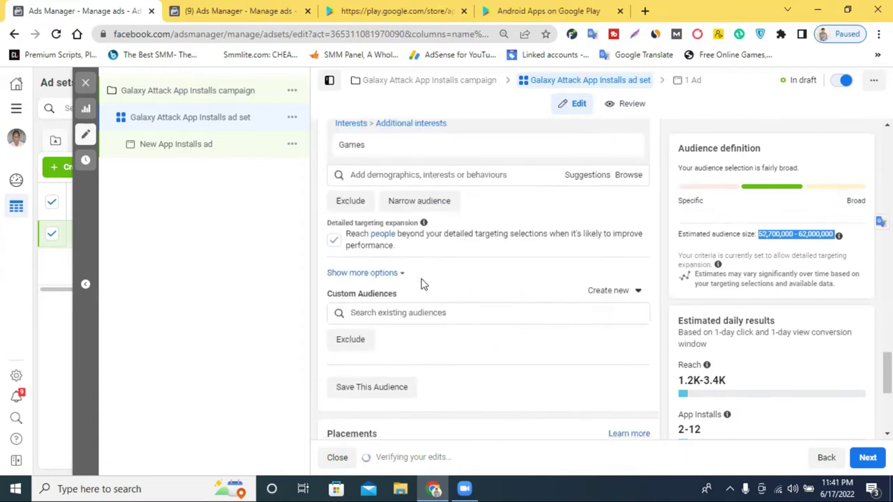
Step: Switch to the game's Google Play page and copy "Galaxy Attack" from its title
left_click(422, 7)
left_click(230, 265)
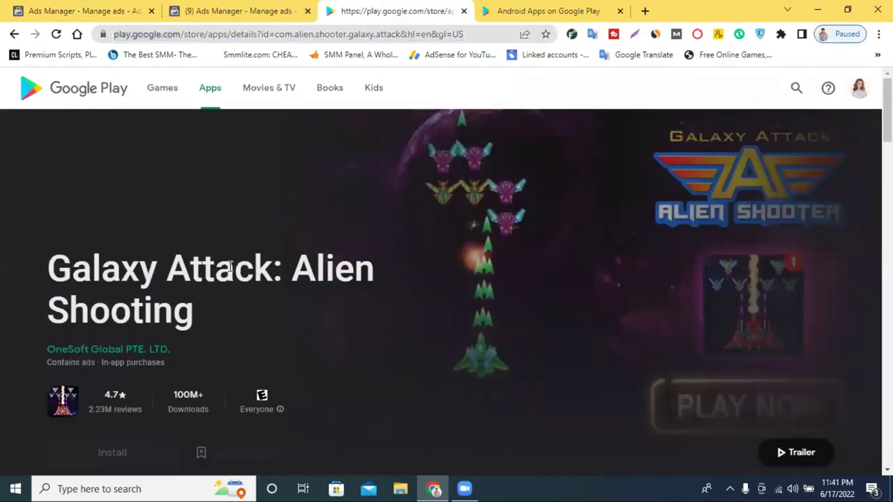
triple_click(83, 261)
left_click_drag(48, 266, 275, 264)
key("ctrl+c")
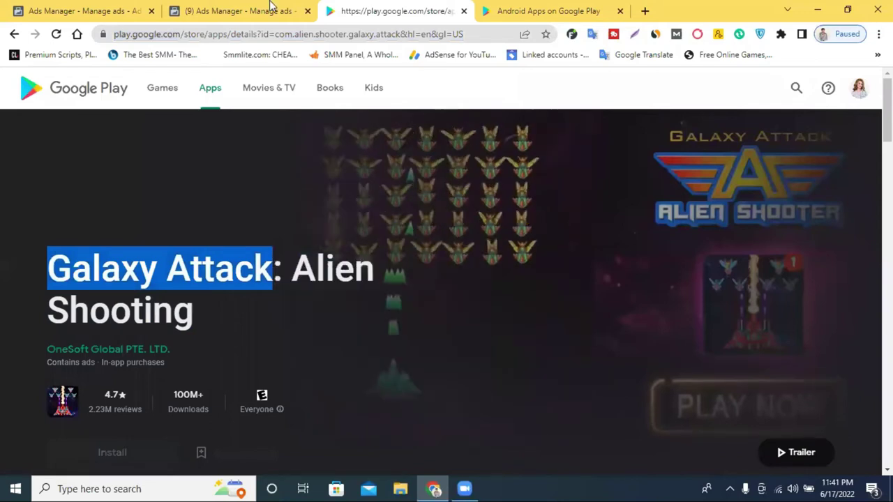
Step: Return to the ad set in Ads Manager, search detailed targeting for Galaxy Attack and look through the suggestions
left_click(233, 10)
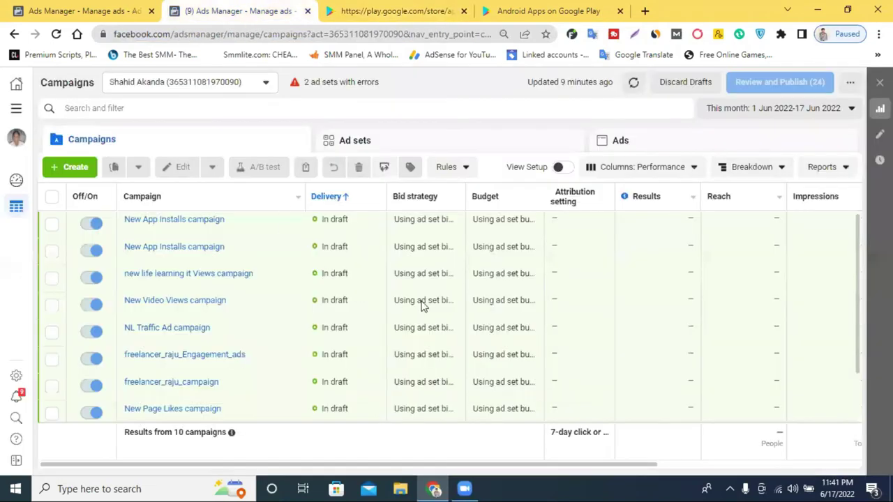
key("ctrl+shift+Tab")
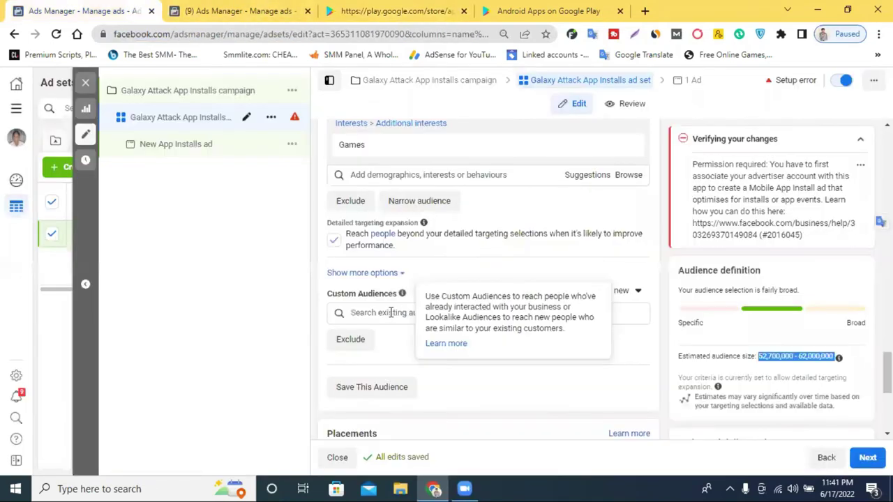
left_click(422, 176)
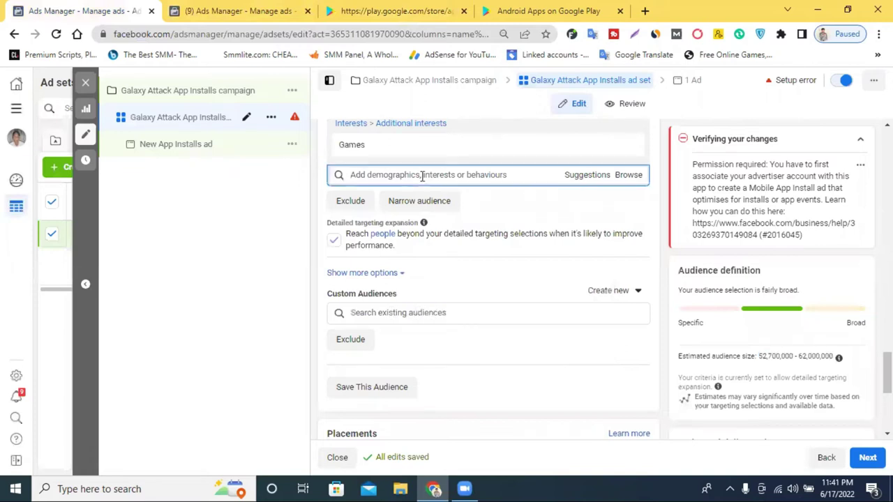
key("ctrl+v")
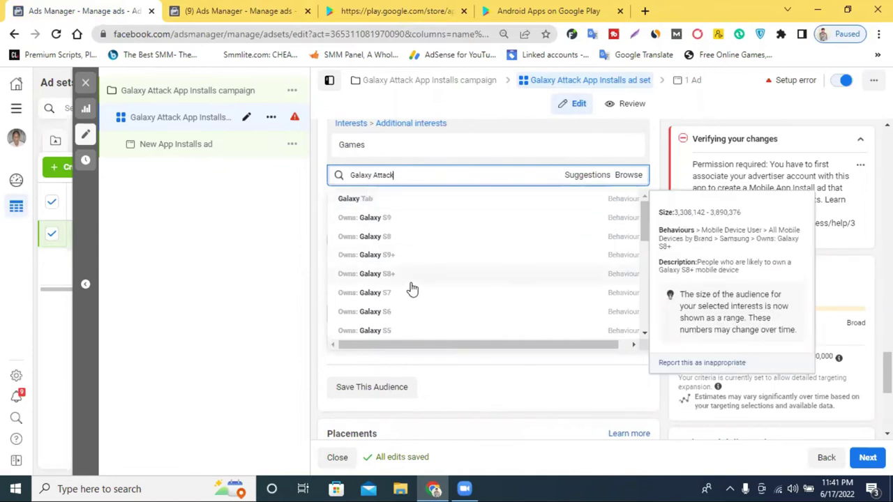
scroll(627, 256, "down", 2)
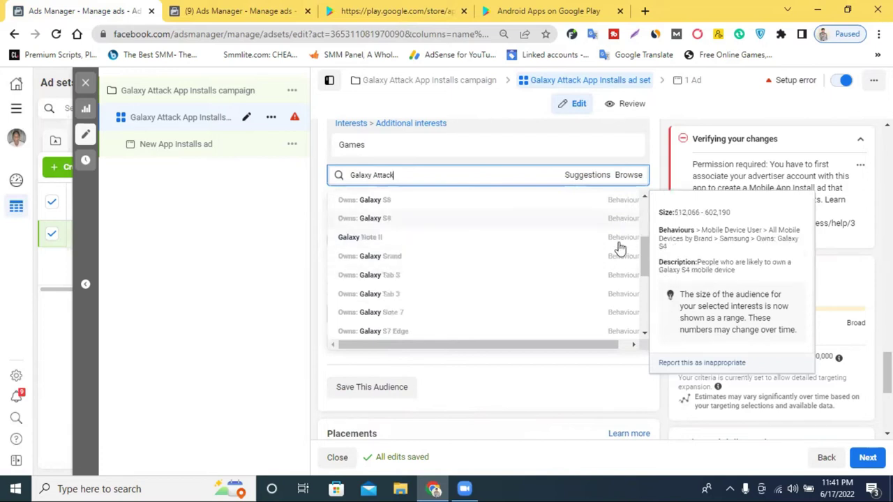
scroll(429, 264, "down", 3)
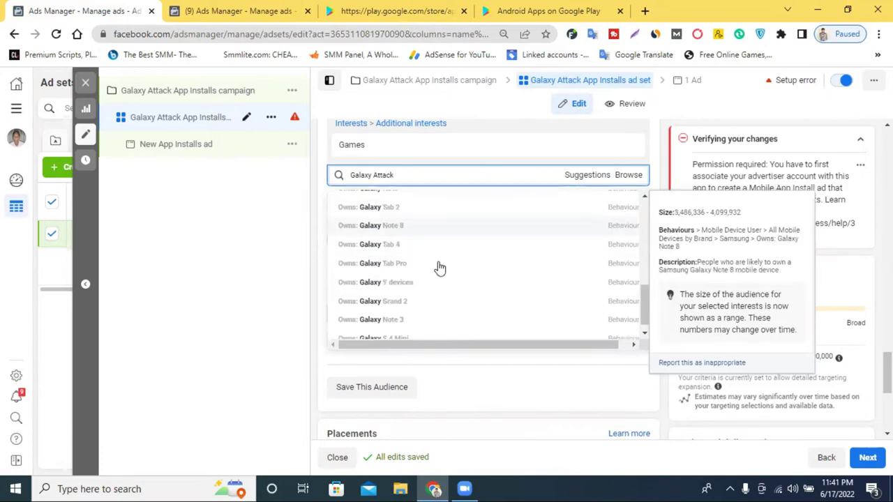
scroll(516, 306, "down", 1)
scroll(415, 313, "up", 3)
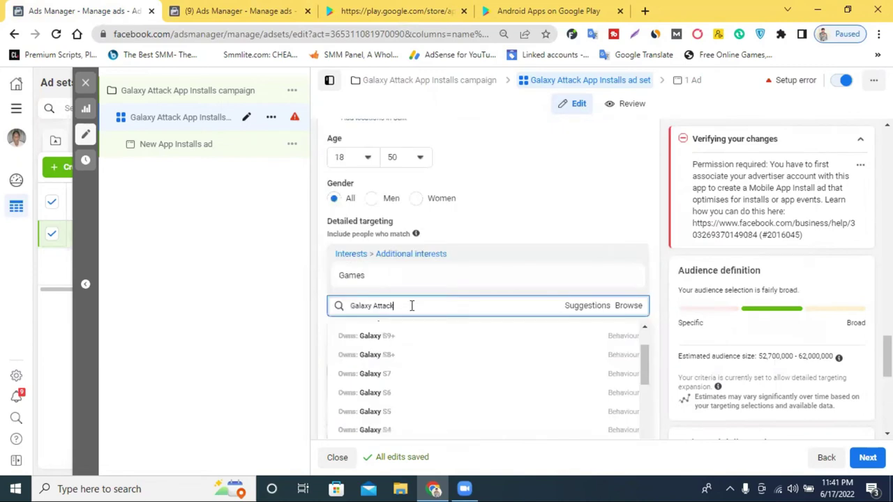
Step: Search detailed targeting for phone and for iphone, look through the suggestions and clear the search text
triple_click(411, 306)
type("phone")
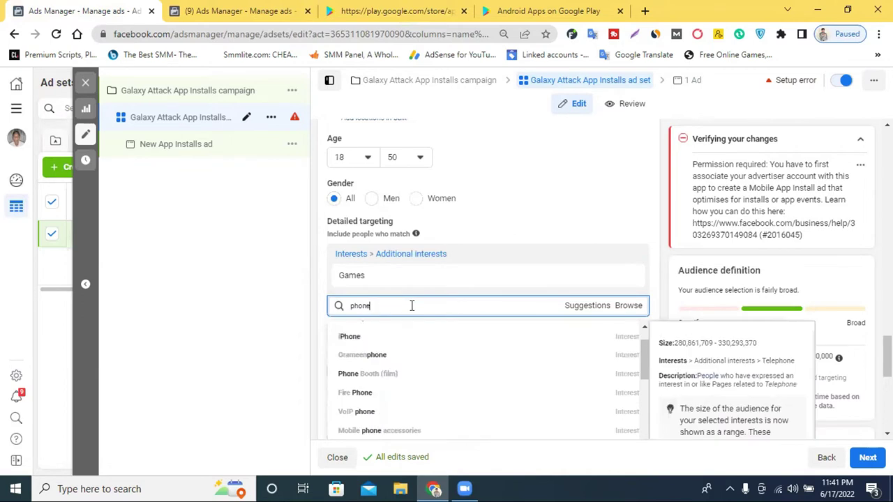
double_click(354, 305)
left_click(354, 305)
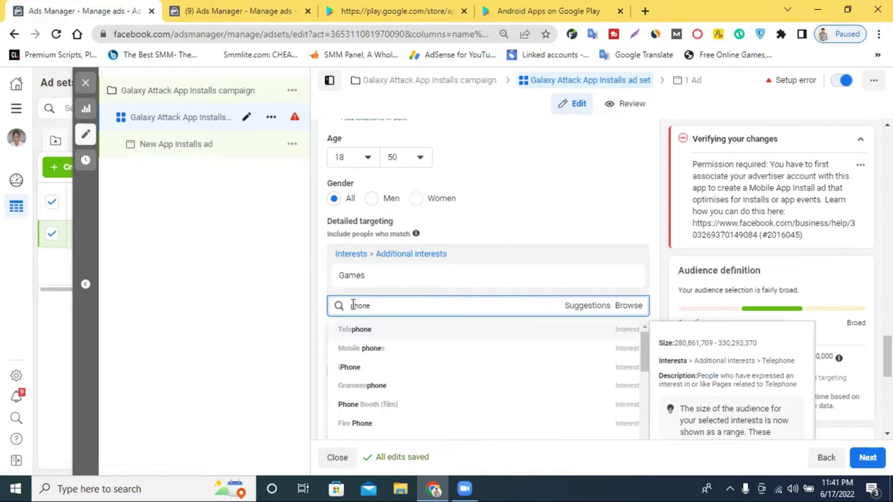
double_click(352, 305)
key("BackSpace")
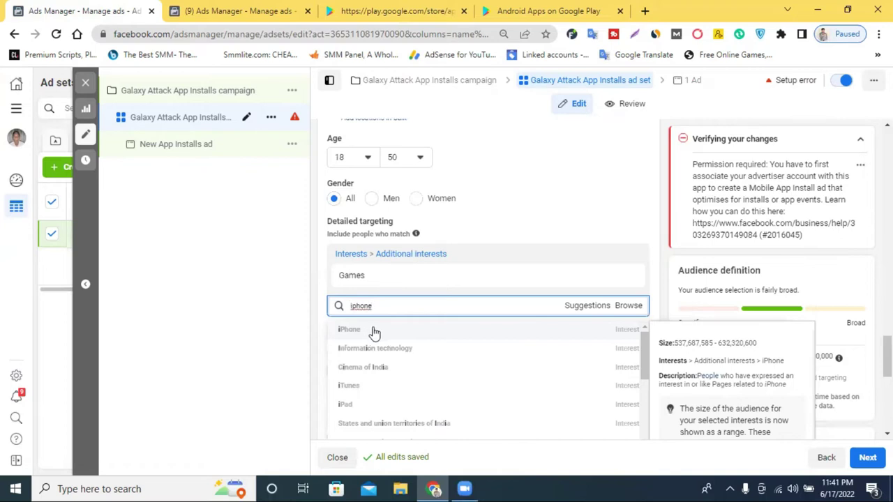
scroll(500, 353, "down", 3)
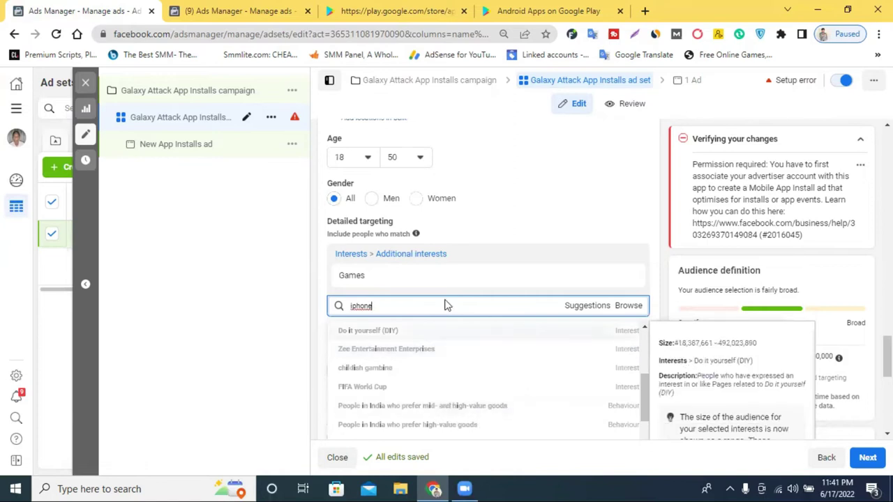
scroll(404, 371, "up", 1)
double_click(403, 371)
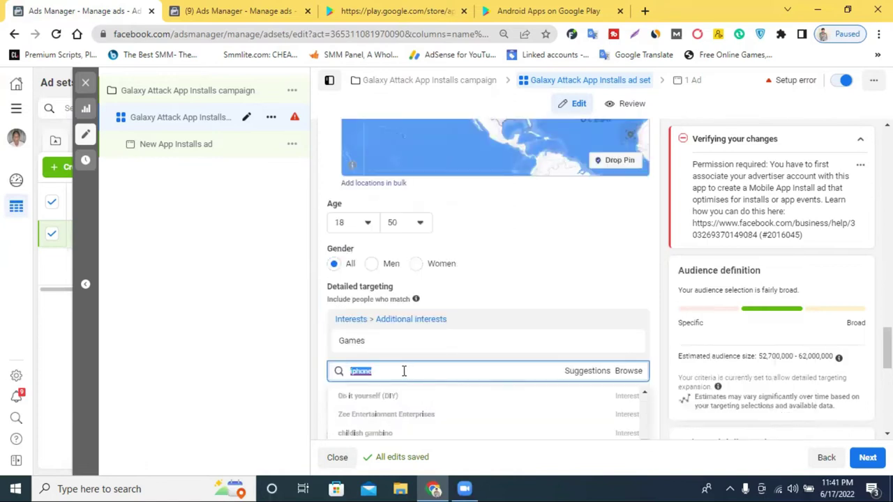
key("BackSpace")
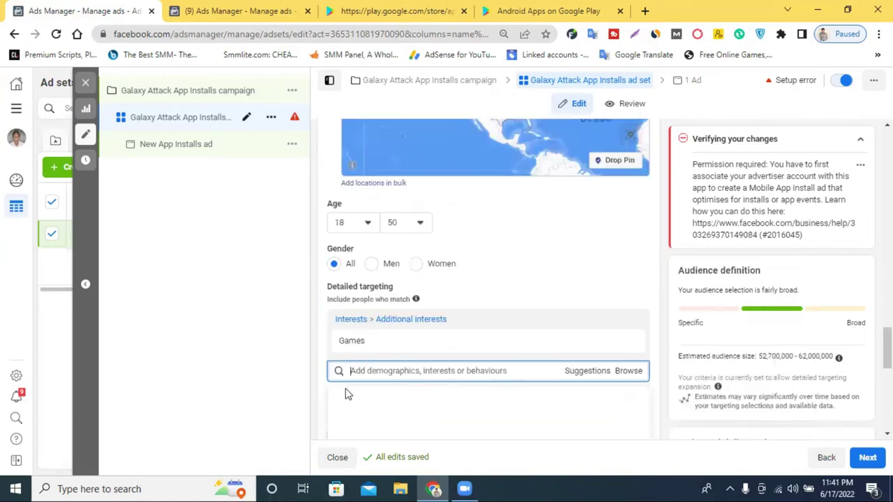
Step: Copy "Shooting" from the game's title on Google Play and search the ad set's detailed targeting for it
left_click(370, 9)
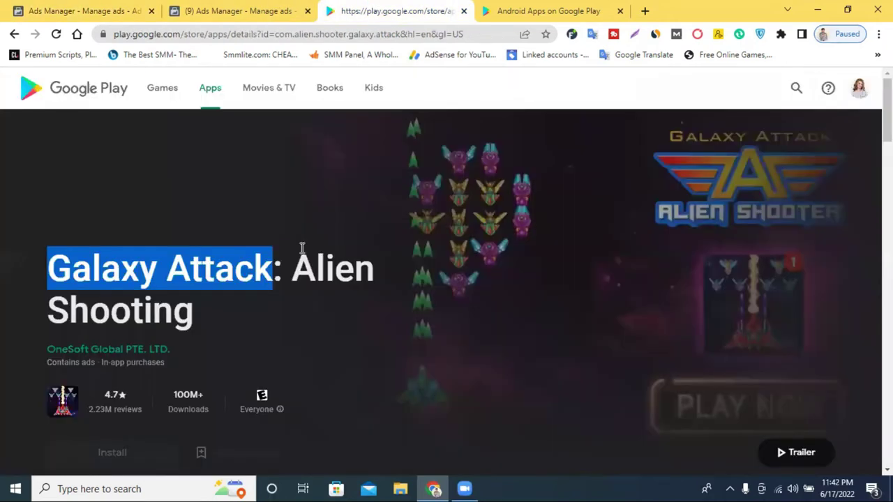
double_click(76, 322)
key("ctrl+c")
right_click(76, 323)
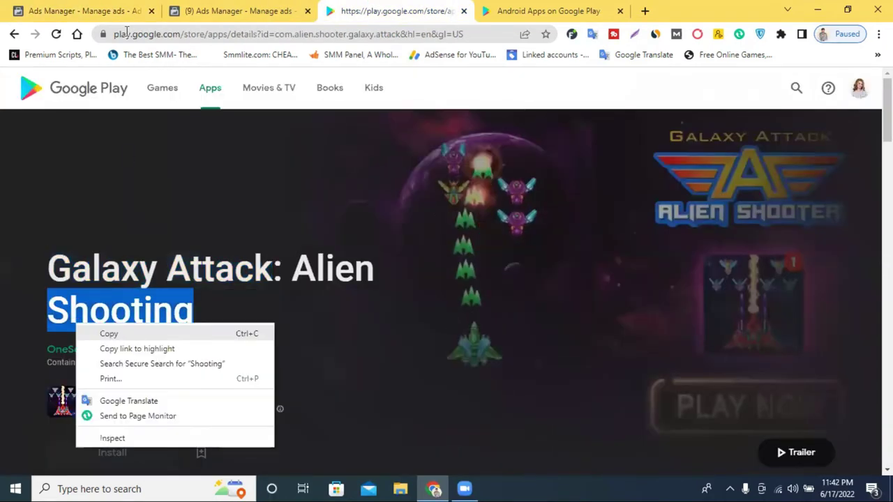
left_click(93, 7)
key("ctrl+v")
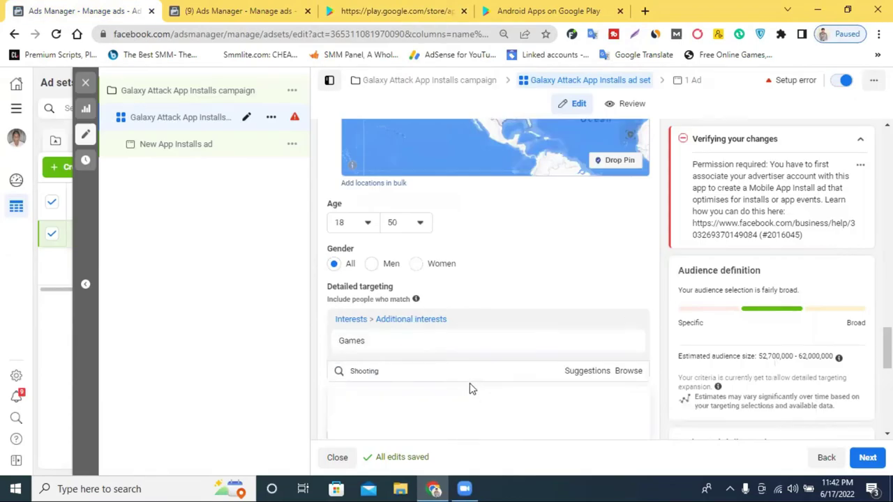
scroll(650, 380, "down", 2)
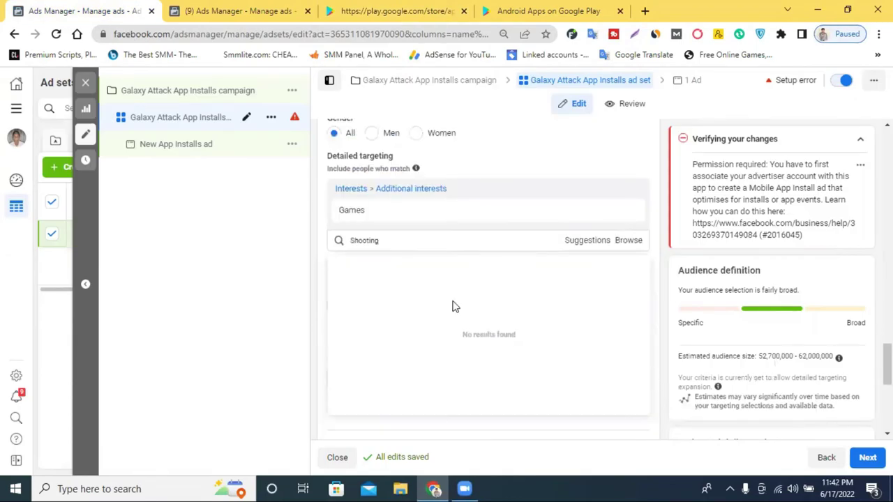
Step: Search the ad set's detailed targeting for action game and for game
double_click(396, 243)
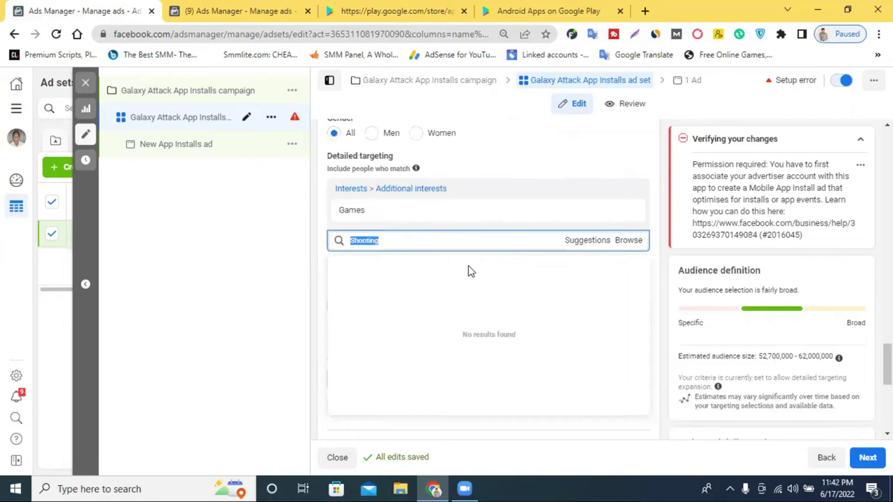
type("action game")
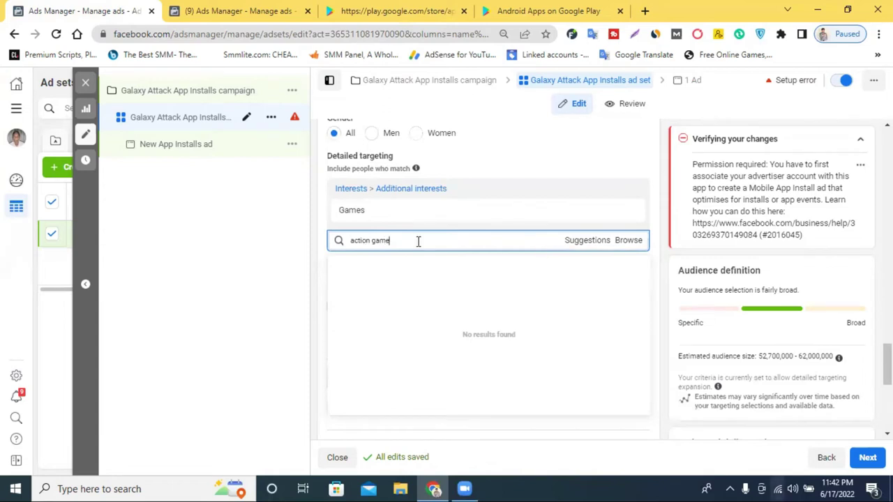
triple_click(397, 240)
left_click_drag(397, 240, 342, 244)
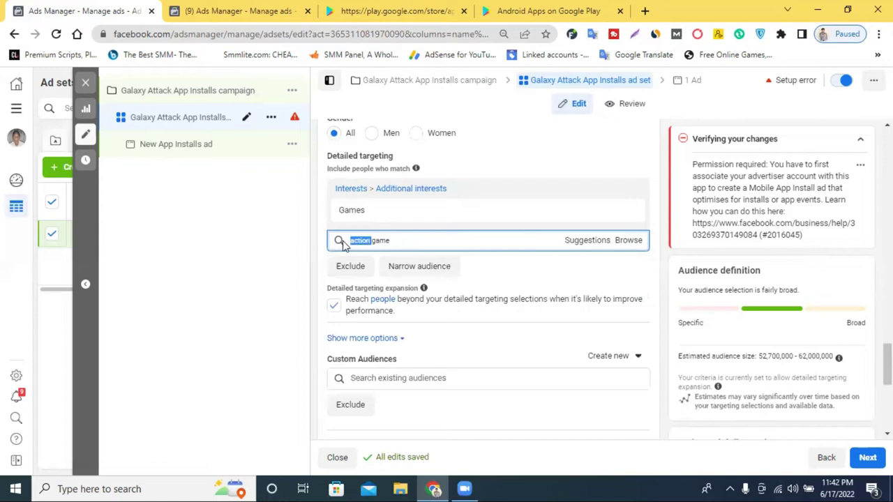
key("BackSpace")
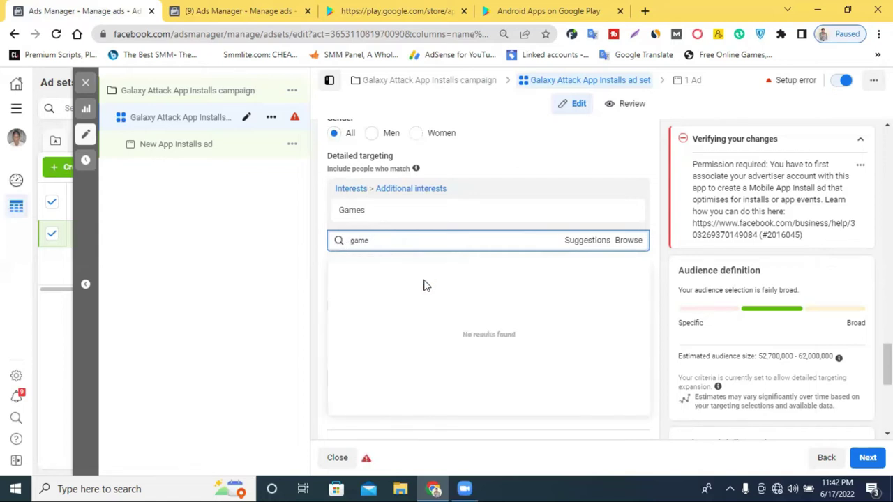
double_click(384, 240)
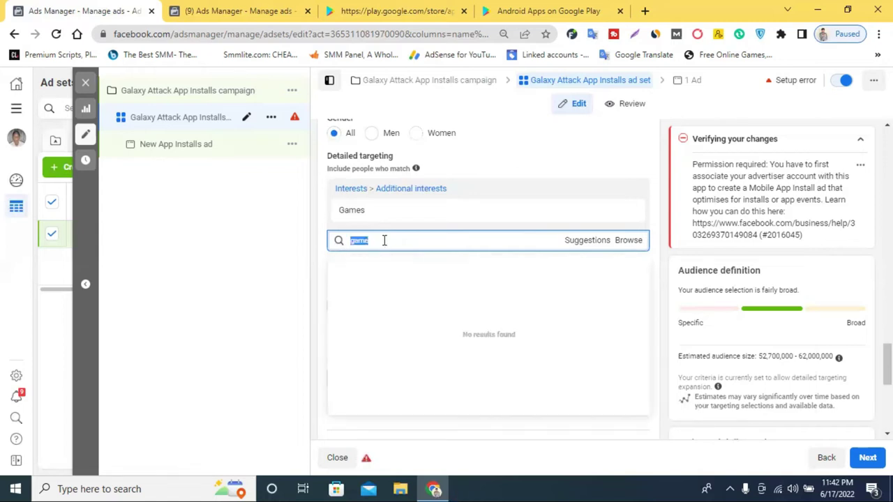
type("g")
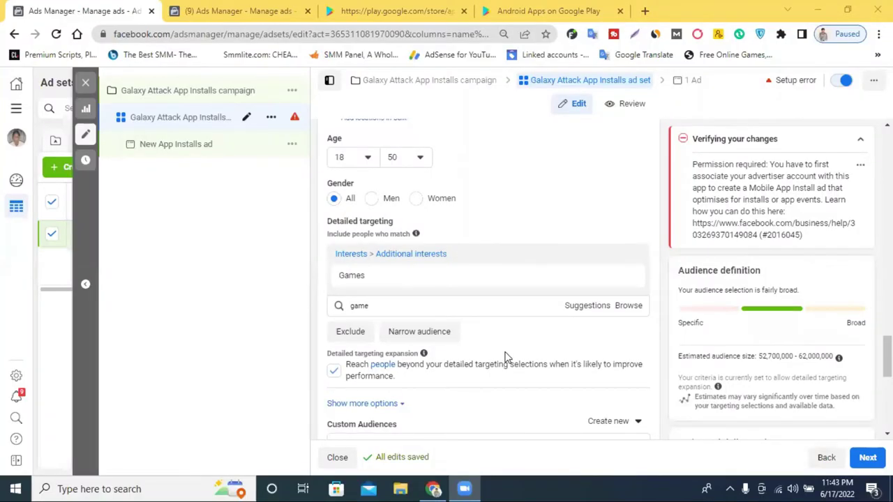
Step: Search detailed targeting for game once more, look through the suggestions and close the list without adding an interest
scroll(640, 355, "down", 2)
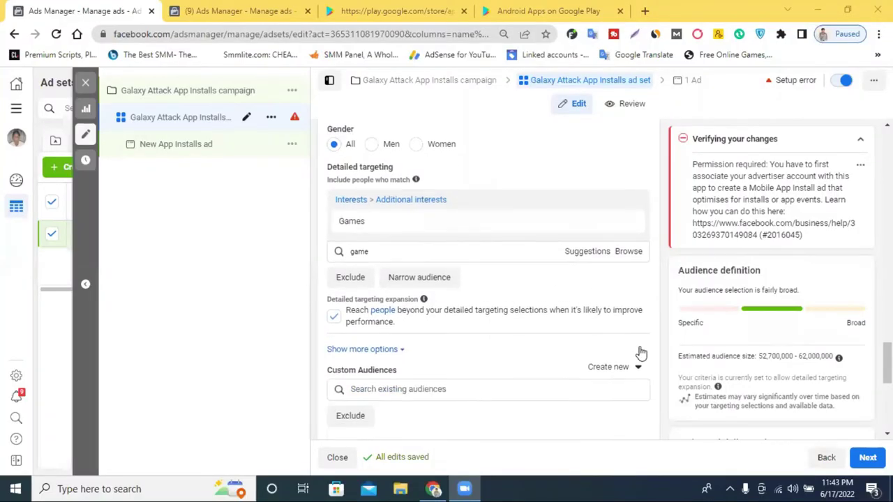
left_click(862, 165)
left_click(450, 280)
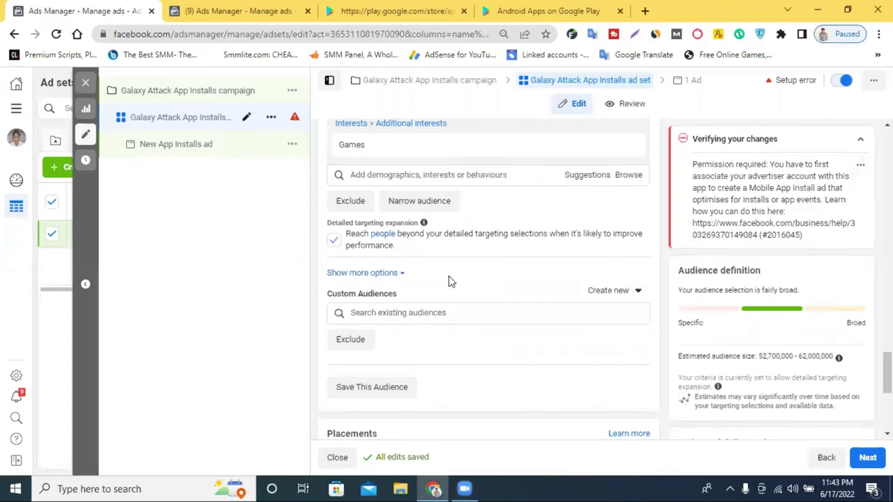
scroll(450, 280, "up", 2)
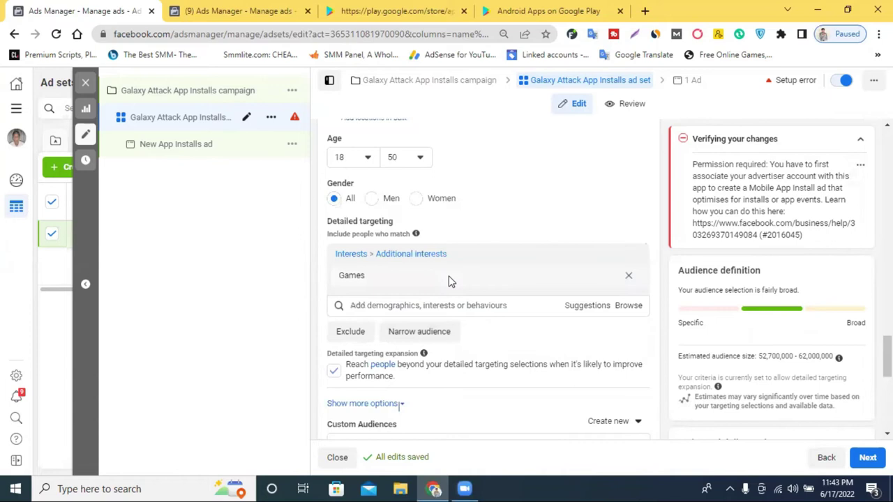
scroll(447, 282, "down", 1)
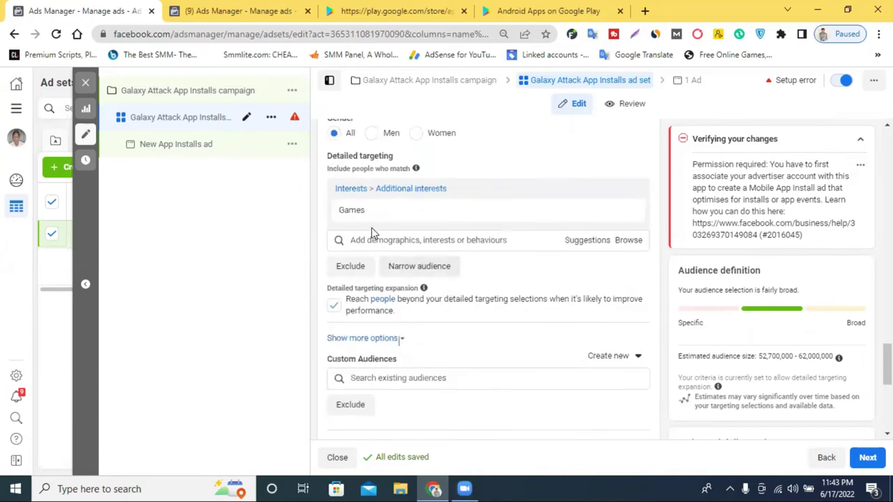
left_click(382, 240)
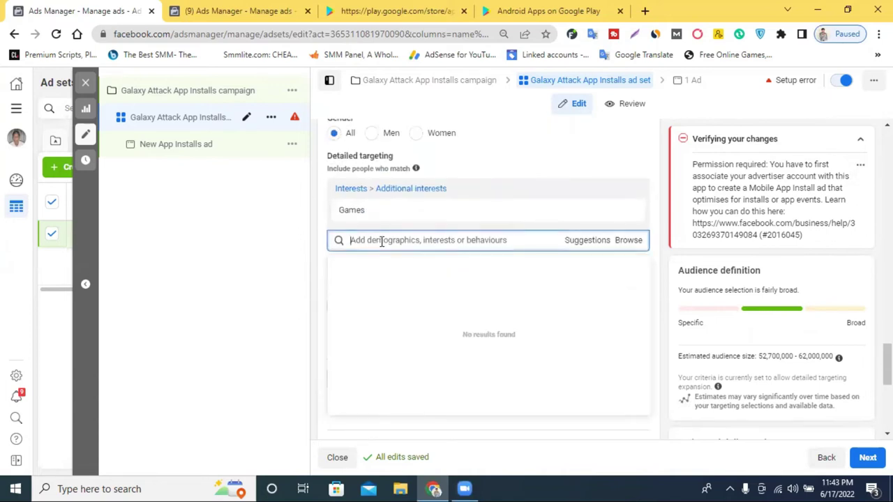
type("game")
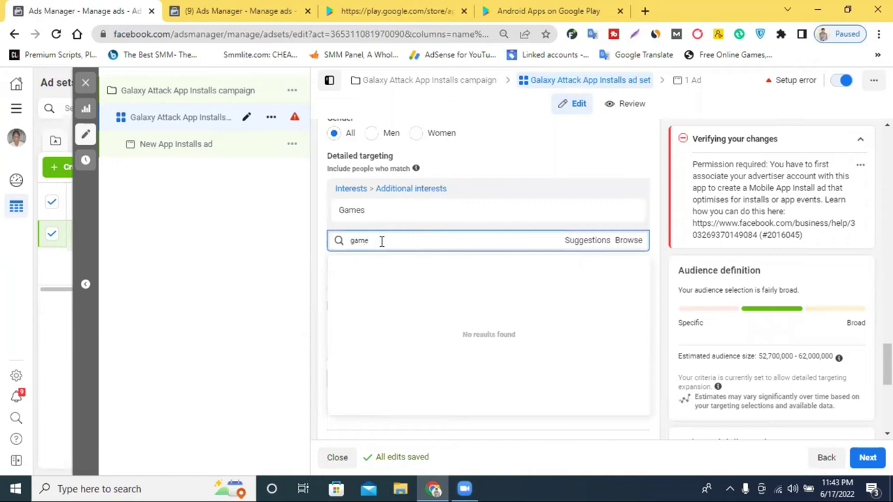
scroll(389, 323, "down", 3)
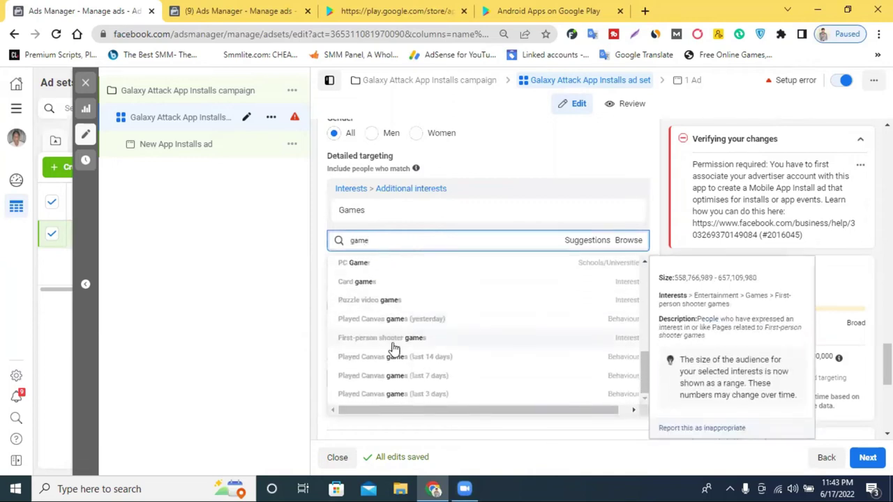
left_click(295, 319)
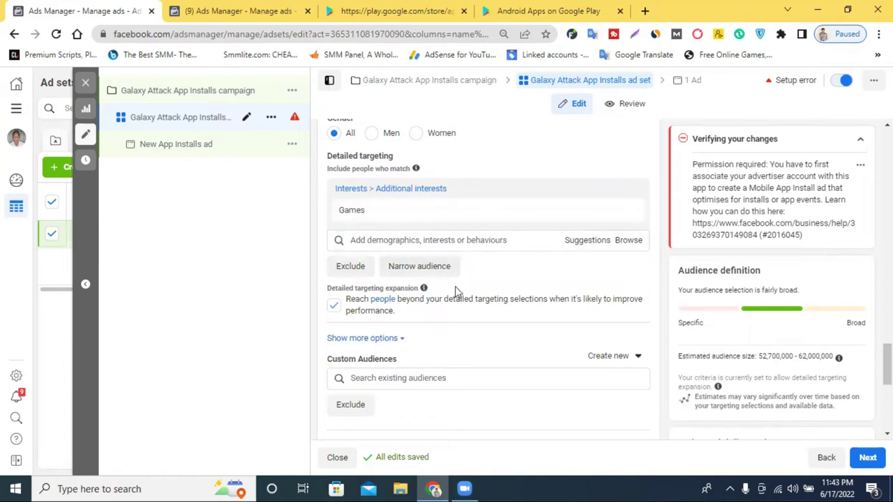
Step: Review the ad set's placements and open the specific mobile devices and operating systems settings for editing
scroll(528, 276, "down", 2)
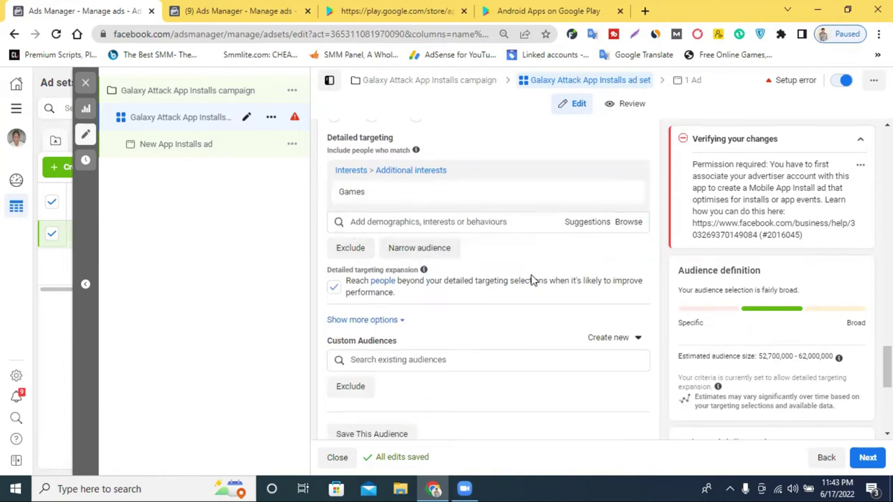
scroll(437, 285, "down", 2)
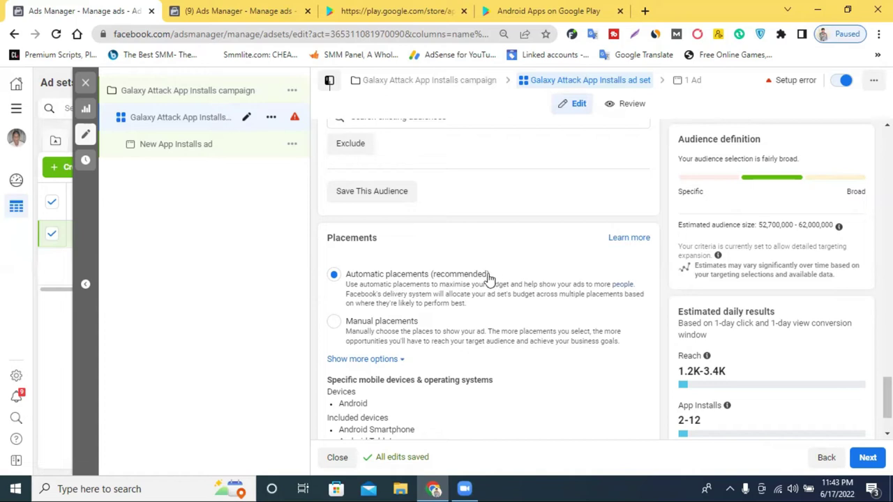
scroll(426, 258, "down", 1)
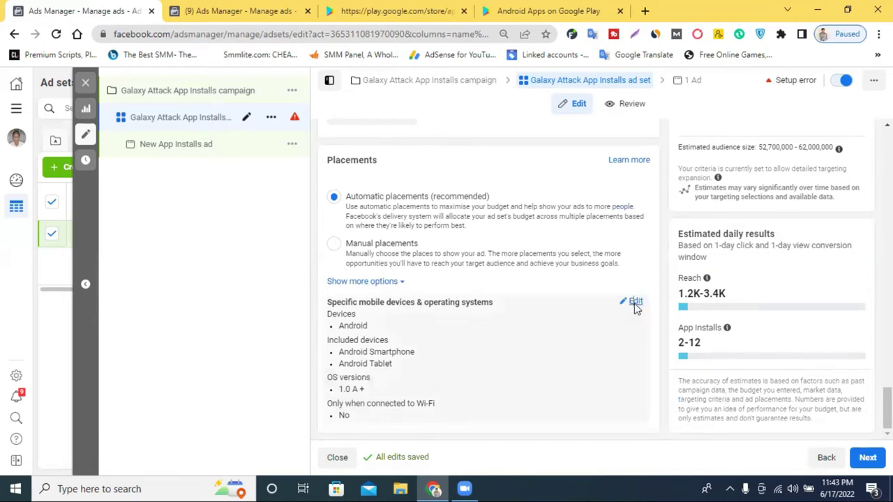
left_click(635, 305)
scroll(509, 313, "down", 2)
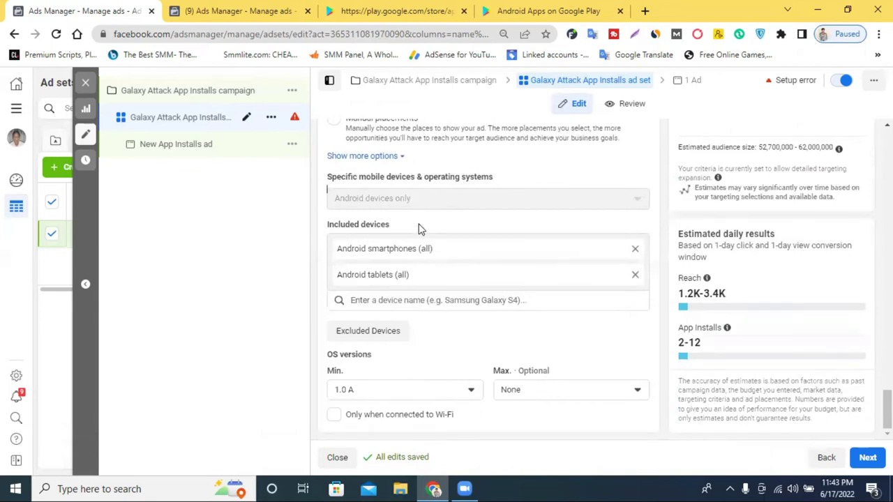
Step: Search the included devices for vivo v21 and look over the matching models
left_click(421, 300)
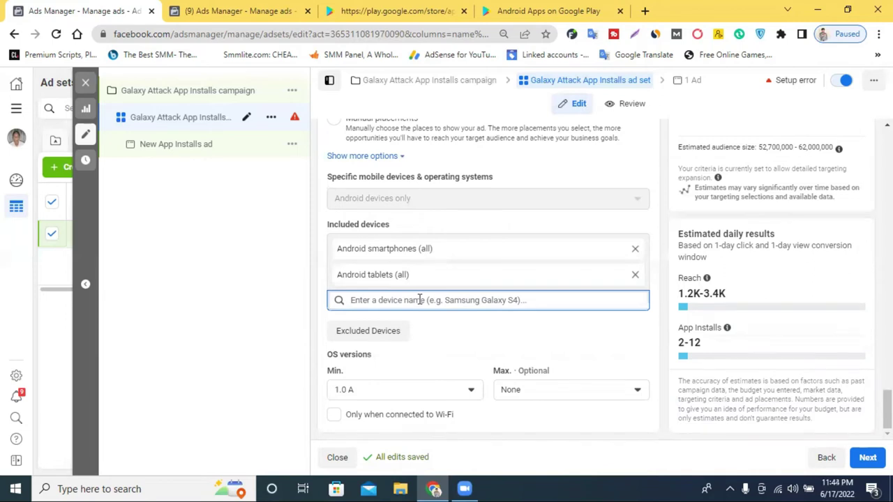
type("viv")
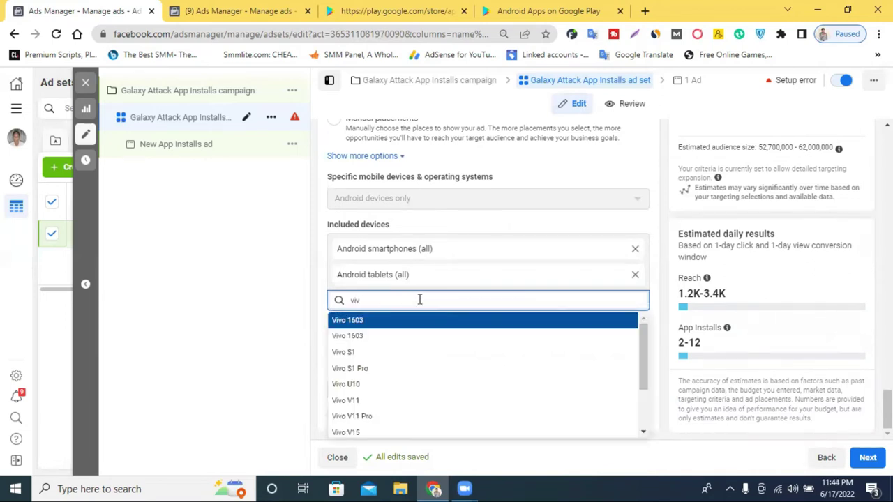
left_click(623, 153)
left_click(403, 298)
type("ov21")
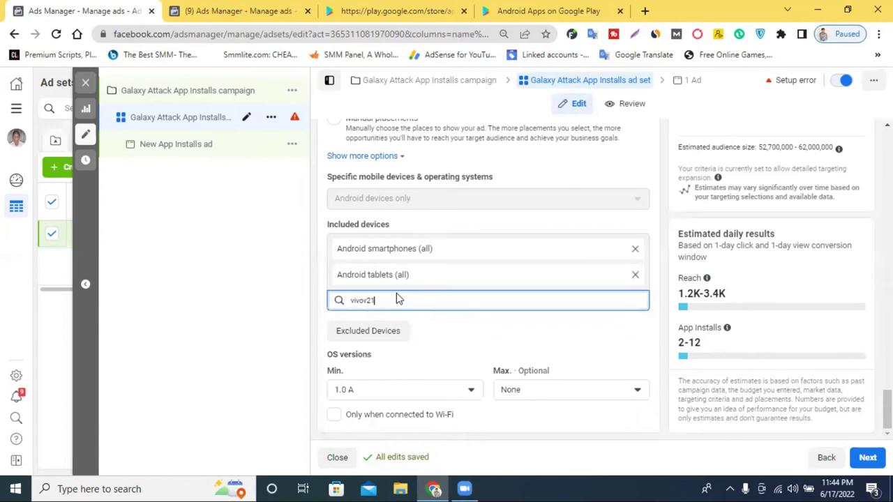
double_click(369, 300)
left_click(368, 300)
double_click(368, 301)
left_click(369, 300)
double_click(364, 300)
left_click(364, 300)
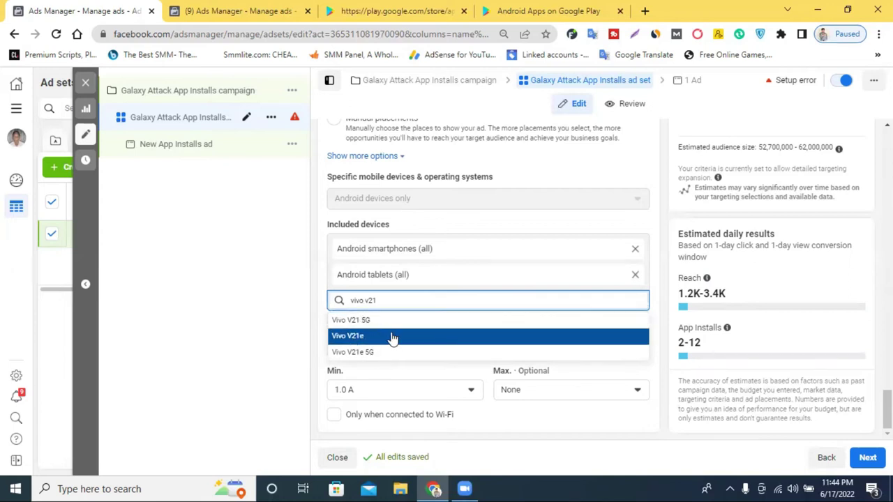
triple_click(368, 301)
left_click(378, 300)
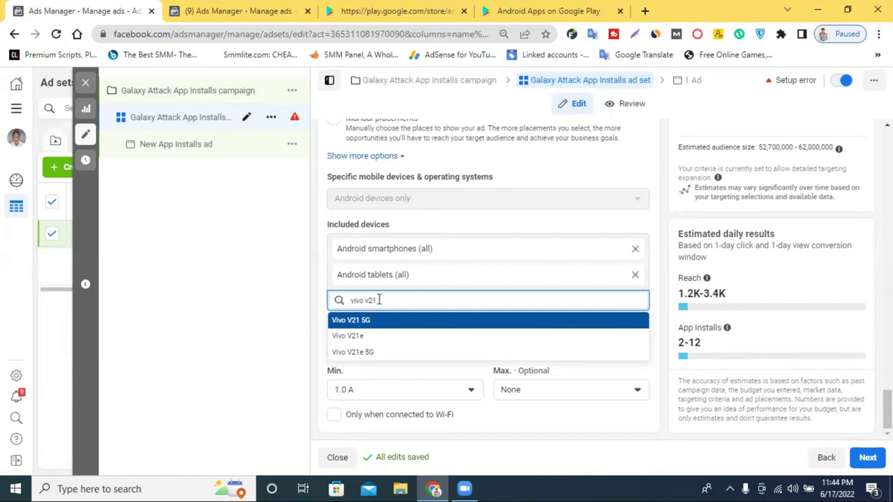
Step: Search the included devices for sam and look through the Samsung models
triple_click(354, 300)
type("sam")
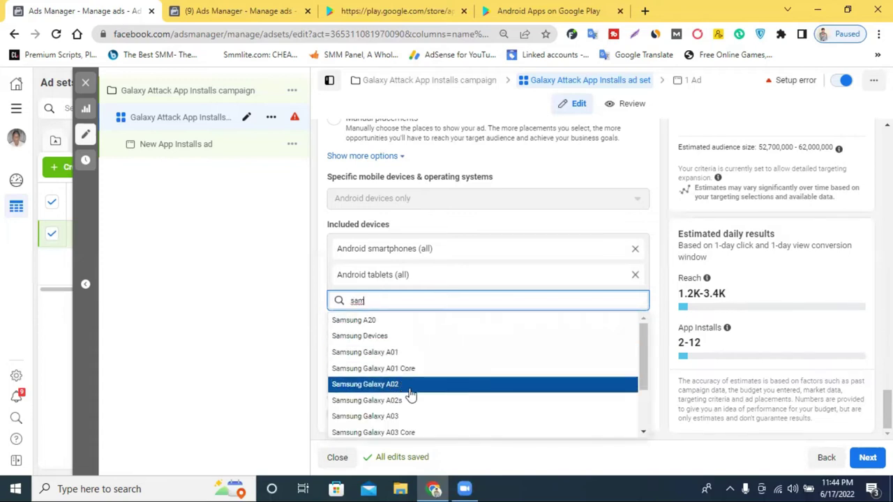
scroll(416, 389, "down", 1)
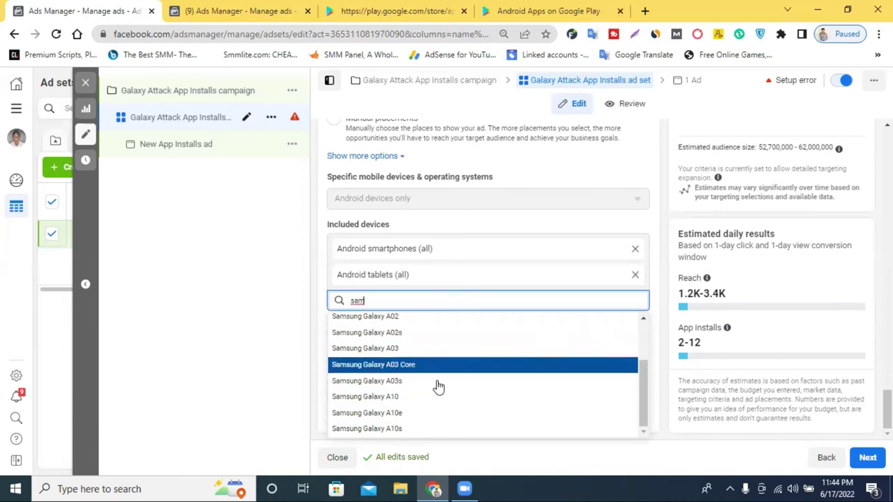
scroll(441, 383, "up", 2)
Step: Search the included devices for vivo, add Vivo V20 and remove it from the list again
double_click(378, 299)
type("v")
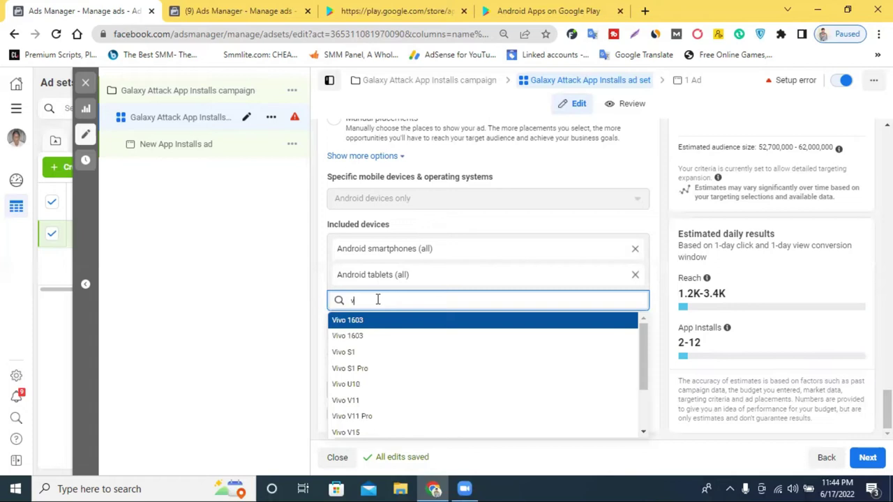
type("ivo")
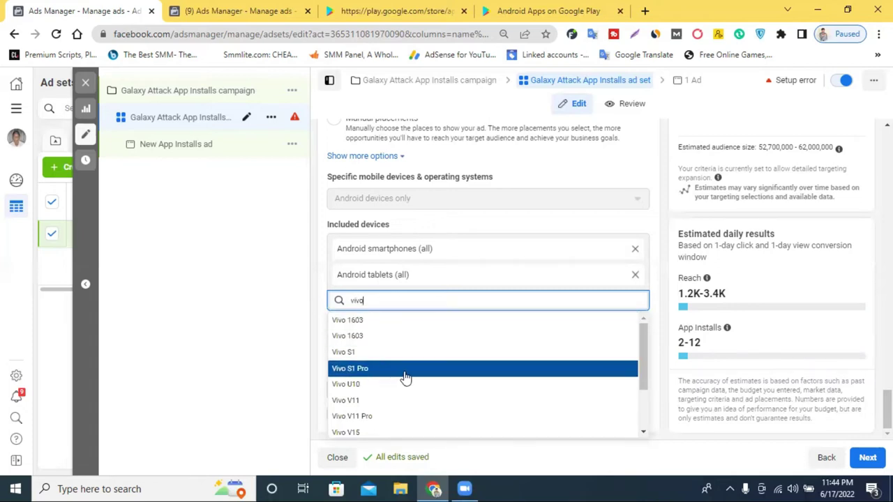
scroll(447, 411, "down", 1)
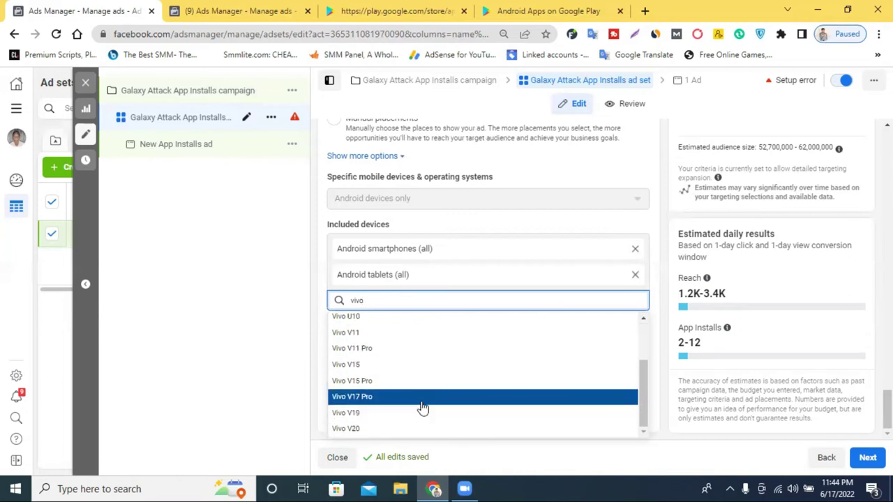
left_click(395, 429)
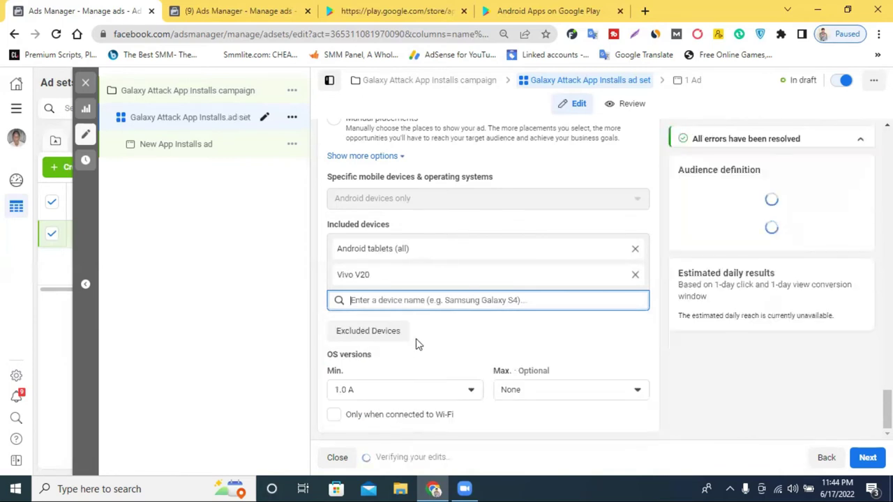
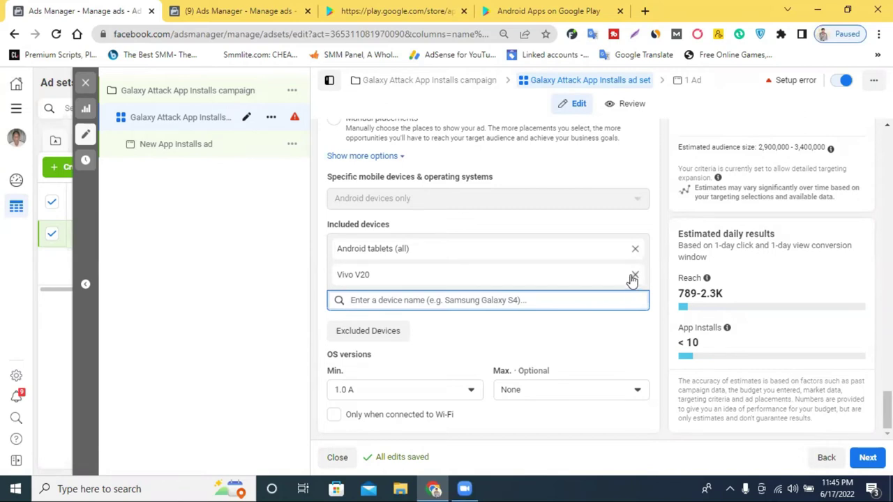
left_click(634, 277)
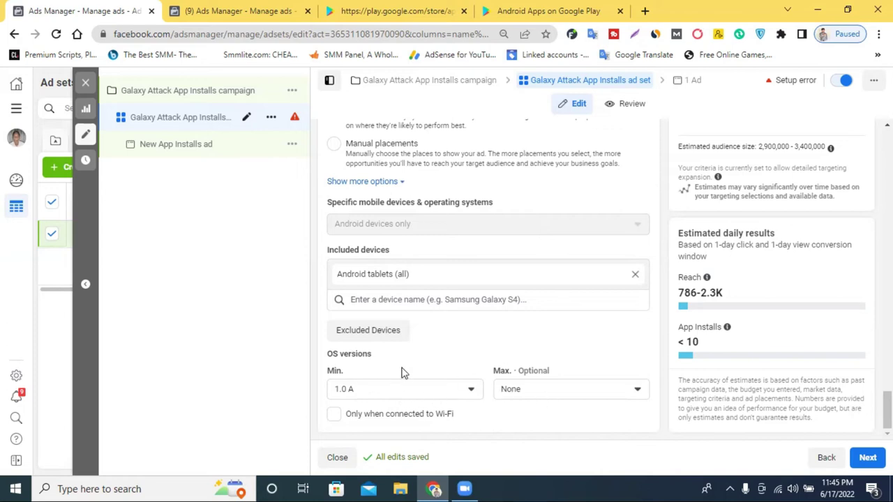
Step: Open the option to save this audience, review its name and targeting summary, and leave without saving
scroll(475, 305, "up", 5)
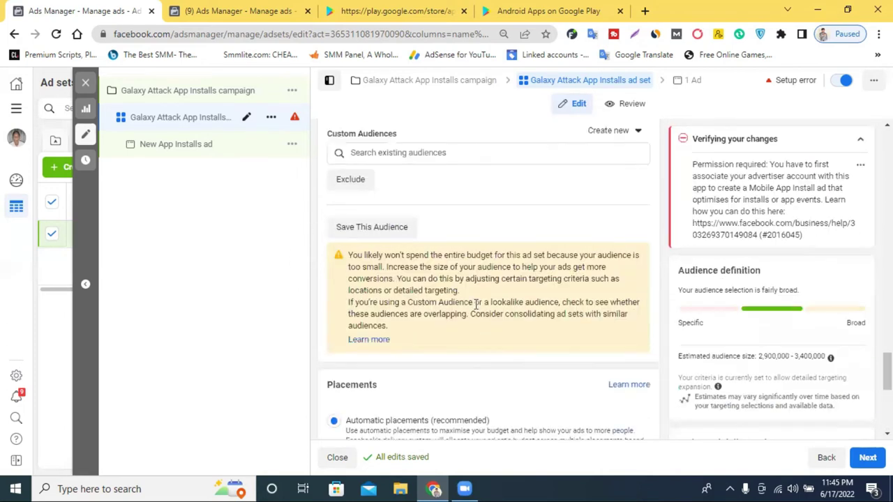
scroll(393, 251, "up", 2)
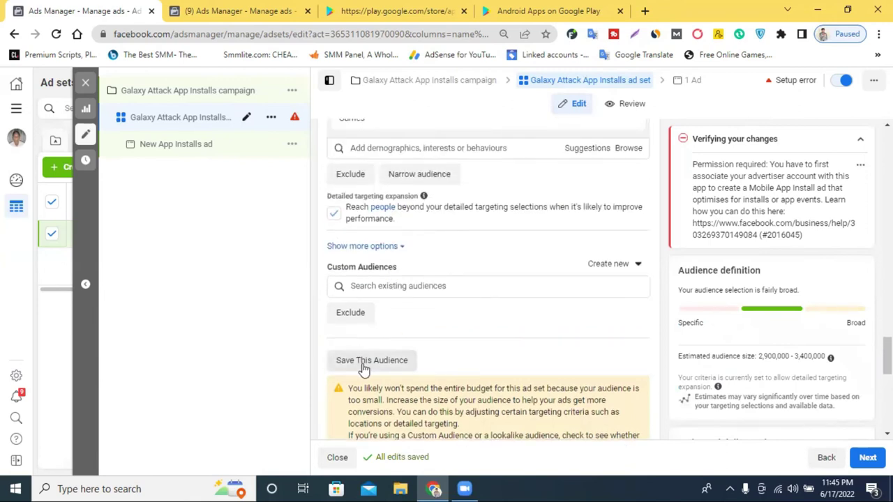
scroll(457, 361, "down", 2)
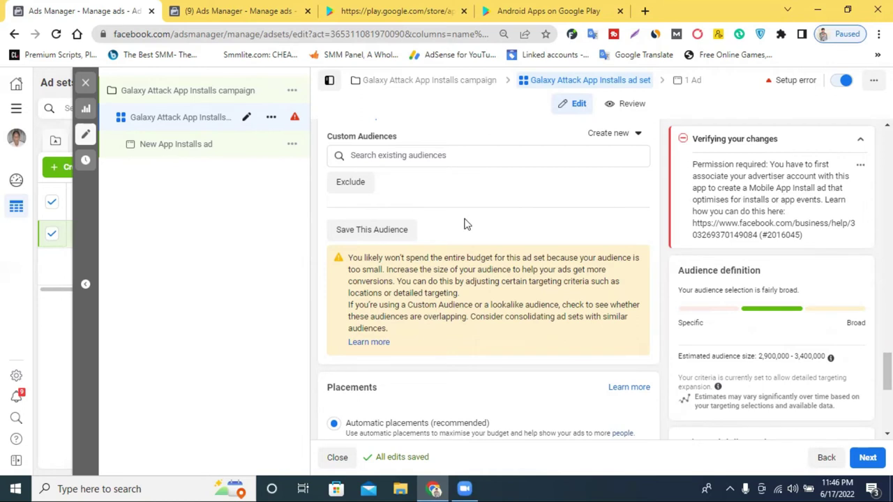
left_click(400, 233)
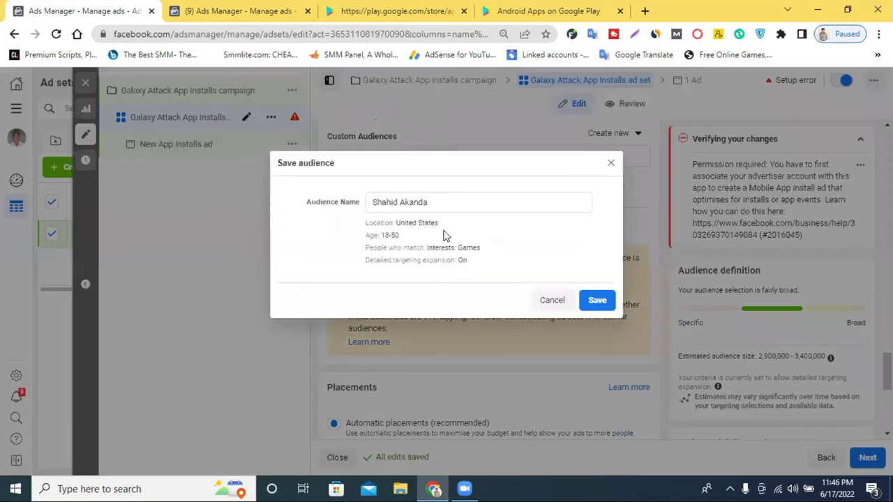
left_click(447, 205)
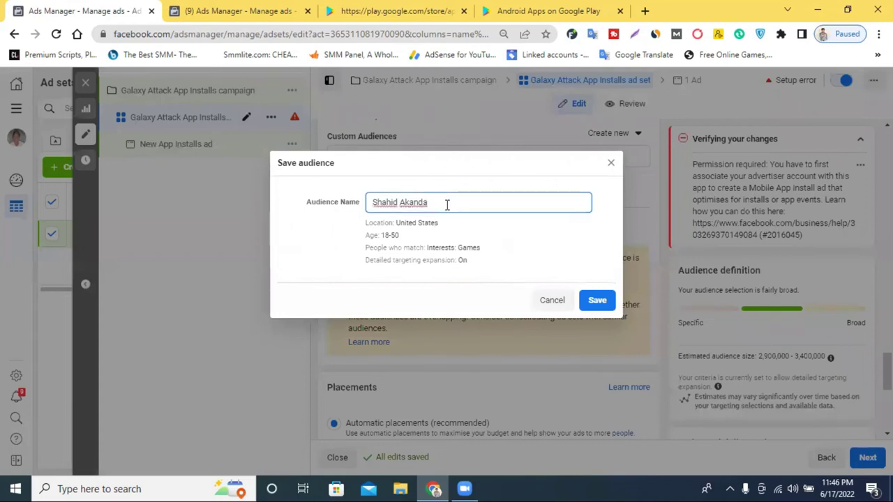
left_click(611, 163)
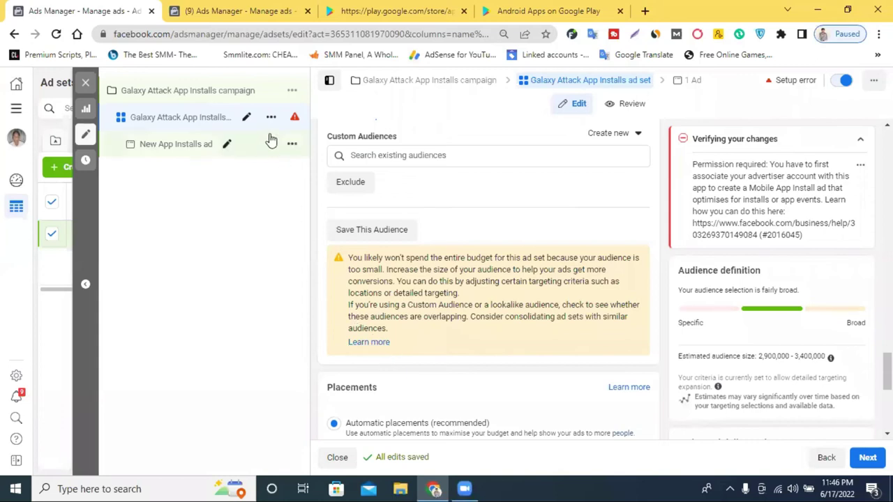
Step: Read the ad set's error details and check the app selected for promotion
mouse_move(295, 120)
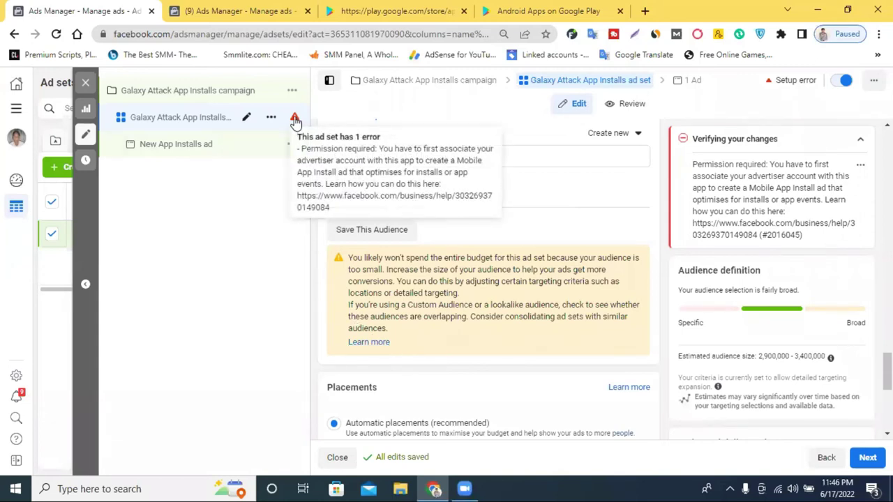
scroll(480, 289, "up", 5)
scroll(548, 301, "up", 15)
scroll(547, 301, "up", 10)
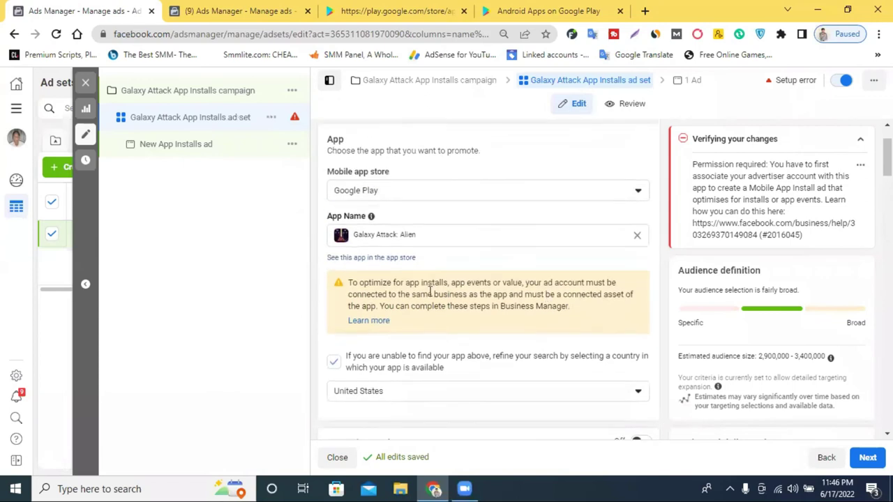
left_click(491, 238)
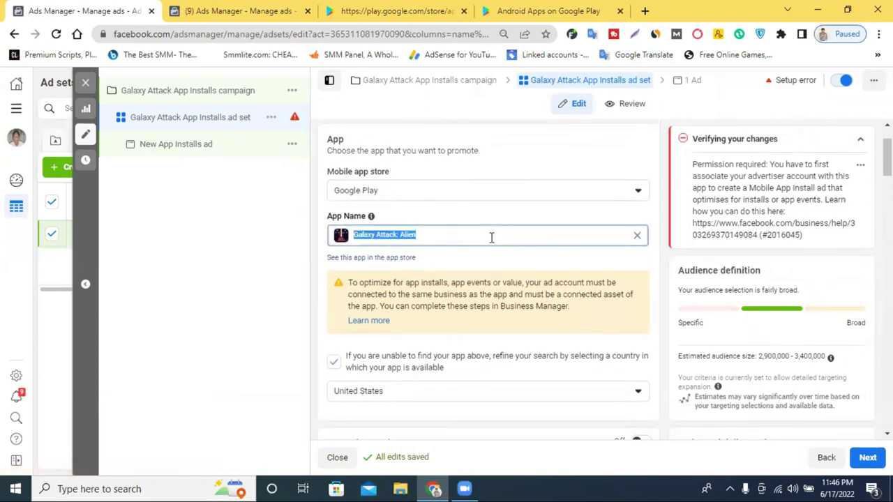
left_click(493, 238)
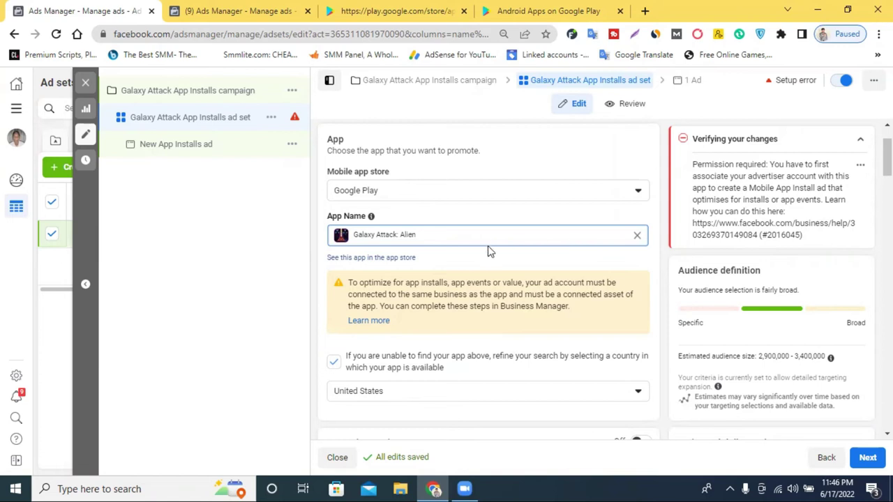
Step: Continue from the ad set to the New App Installs ad and dismiss the carousel ad recommendation
scroll(490, 251, "down", 15)
scroll(526, 287, "down", 12)
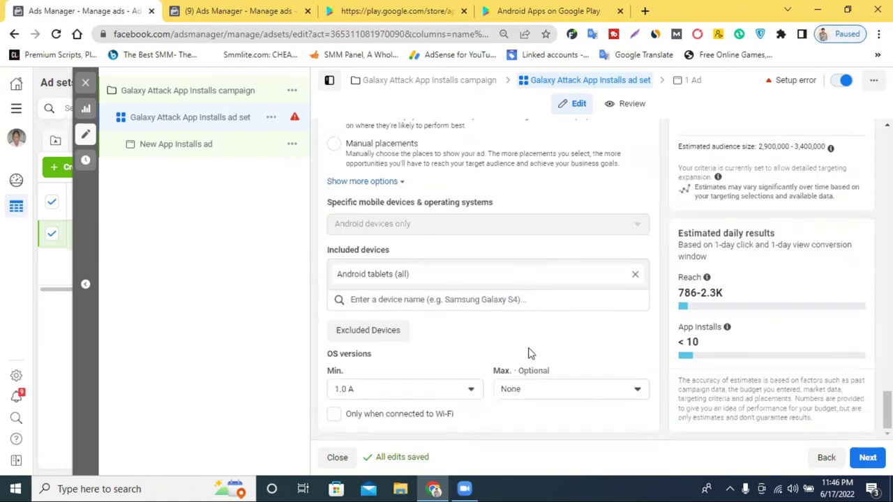
left_click(867, 463)
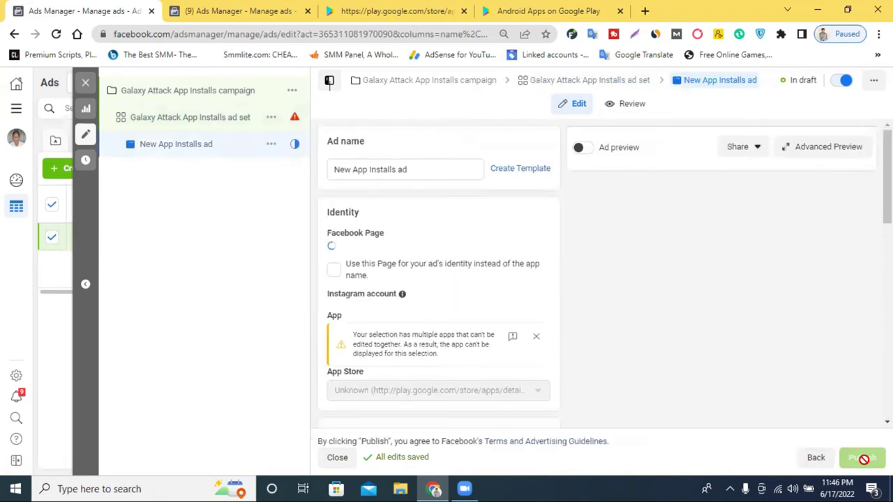
left_click(398, 170)
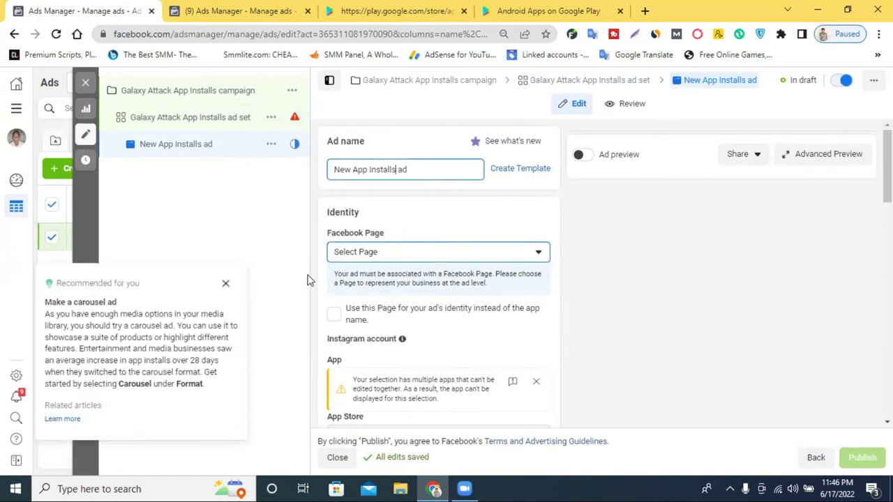
left_click(224, 286)
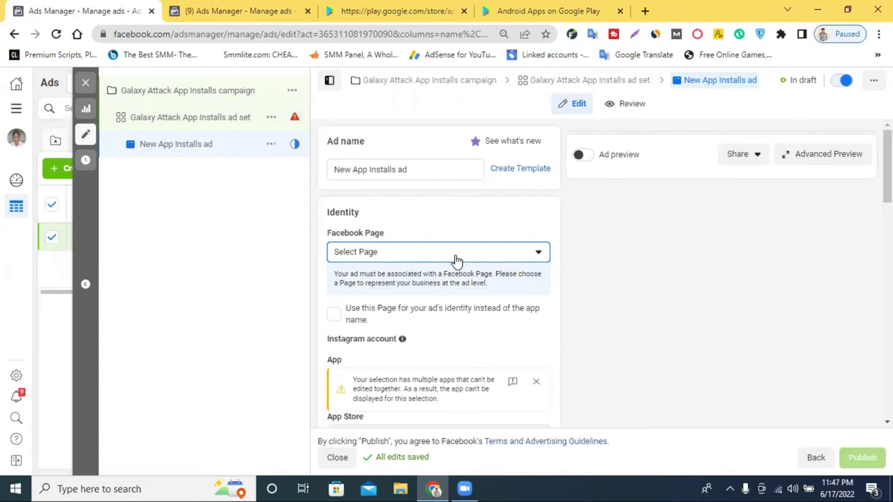
Step: Select Fashion io as the ad's Facebook Page and dismiss the warning about multiple apps
left_click(457, 260)
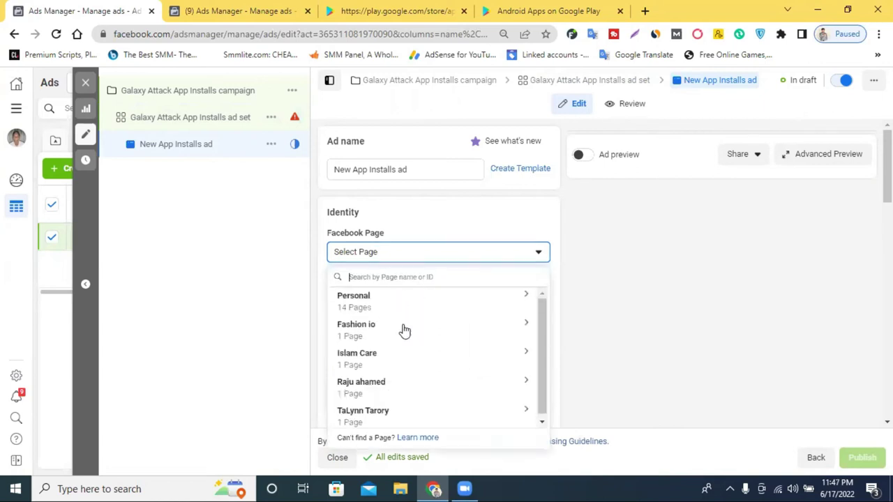
left_click(366, 328)
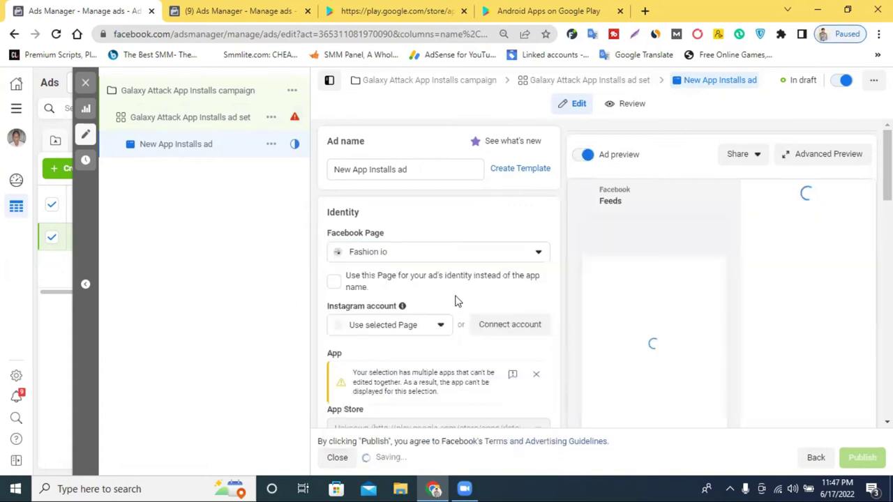
scroll(455, 300, "down", 1)
scroll(426, 296, "down", 1)
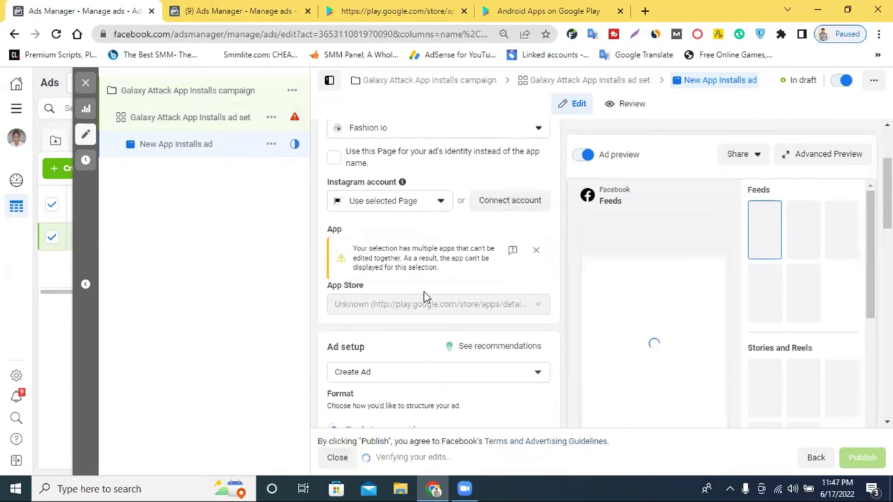
left_click(534, 249)
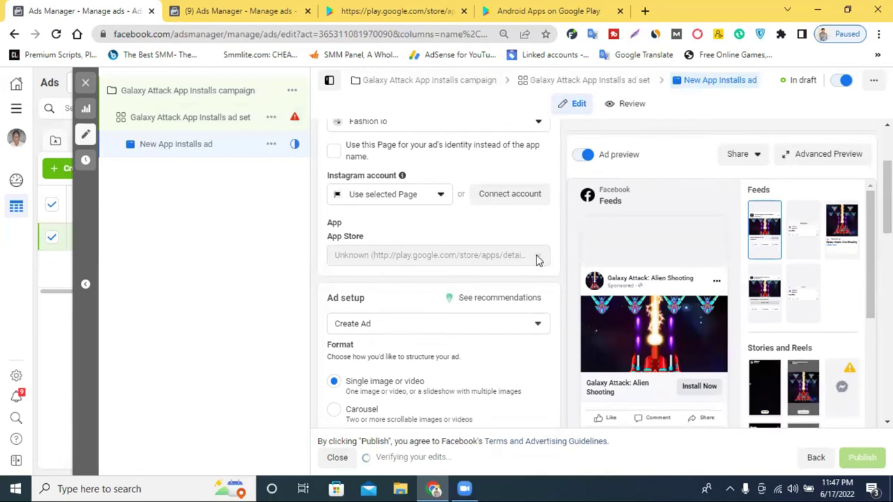
Step: Copy the Galaxy Attack page address from Google Play and try to paste it into the ad's App Store field
left_click(365, 10)
right_click(279, 35)
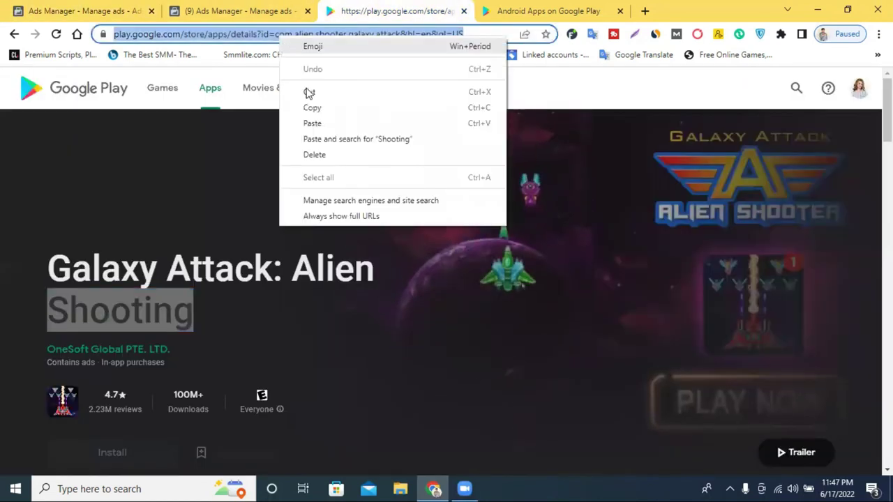
left_click(327, 108)
left_click(77, 11)
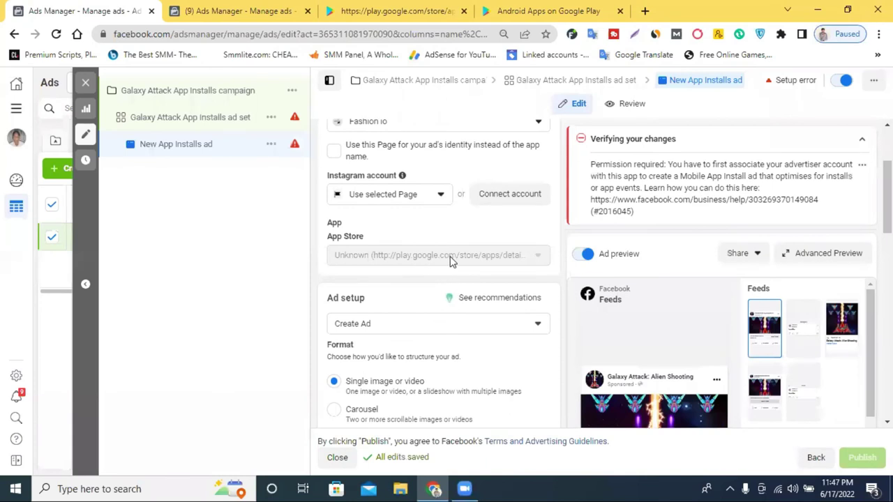
key("ctrl+v")
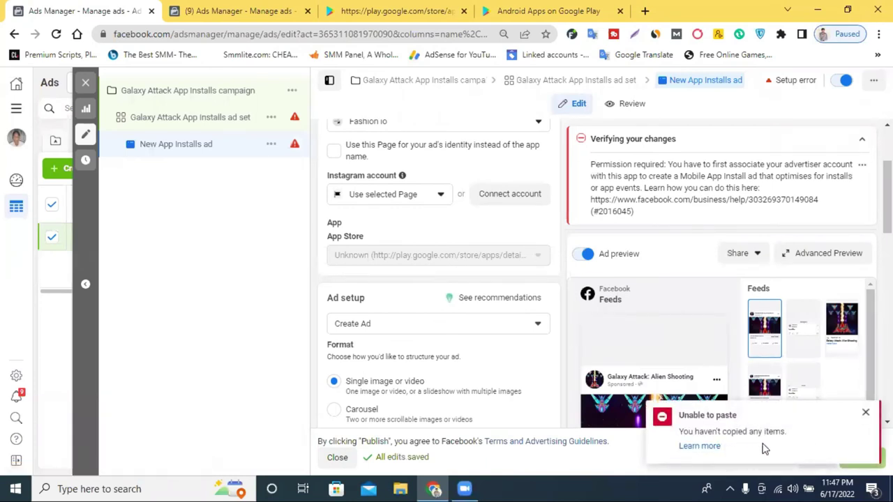
left_click(865, 413)
scroll(549, 362, "up", 3)
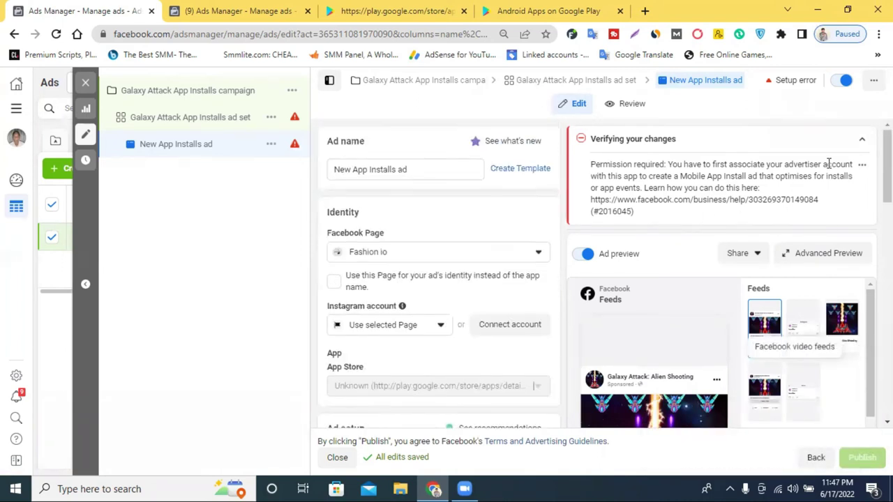
Step: Return to the Galaxy Attack App Installs ad set and review its app, catalogue, optimisation, budget and schedule settings
left_click(229, 119)
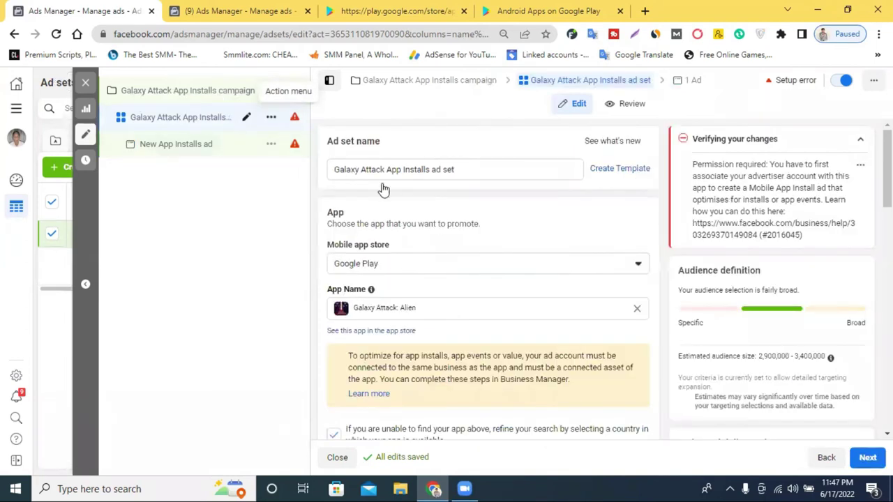
scroll(540, 278, "down", 5)
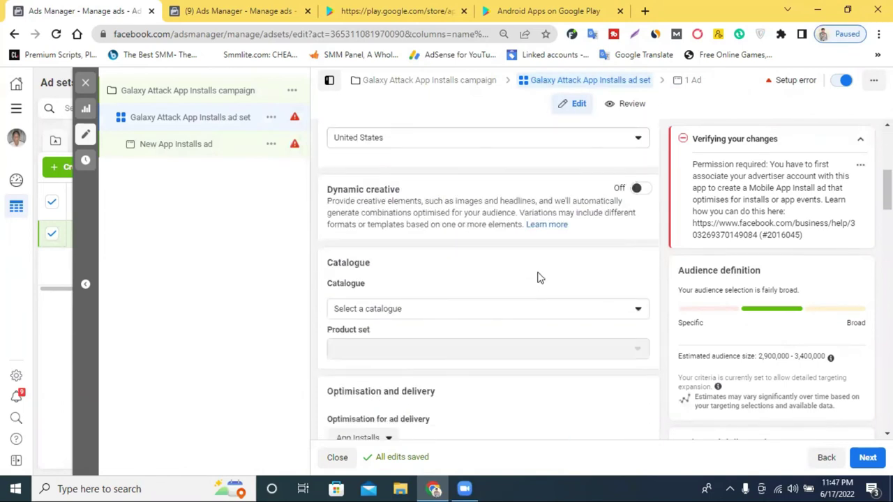
scroll(539, 278, "down", 4)
scroll(537, 277, "down", 6)
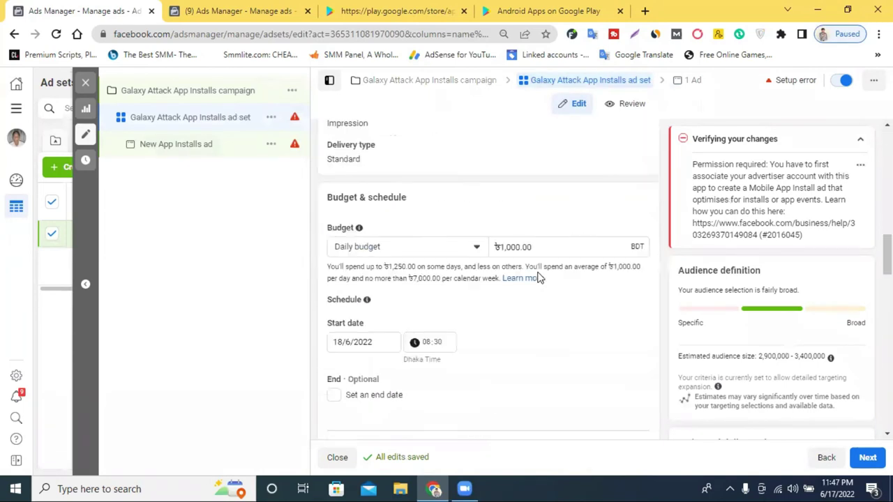
scroll(537, 277, "down", 3)
scroll(538, 278, "up", 2)
scroll(537, 278, "up", 4)
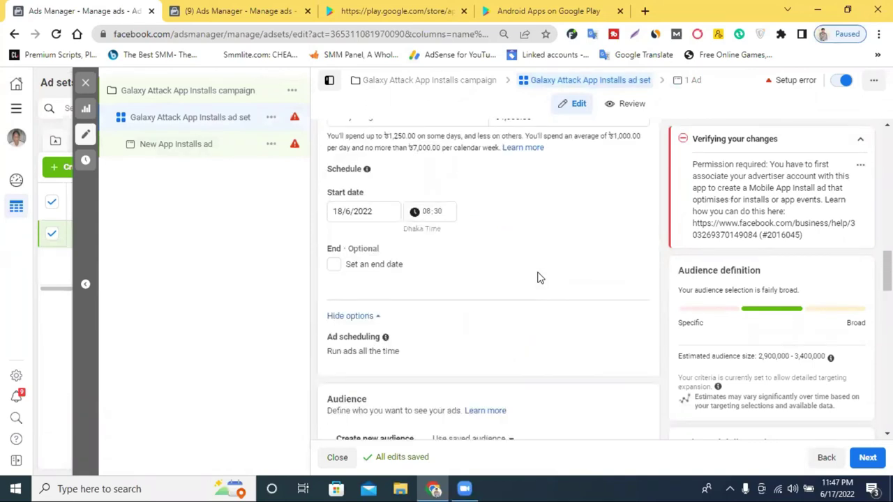
scroll(538, 278, "up", 4)
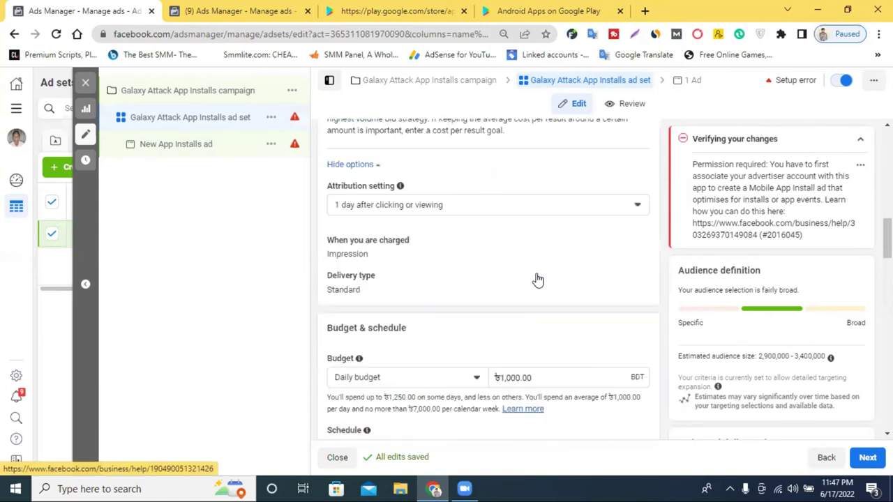
scroll(537, 277, "up", 5)
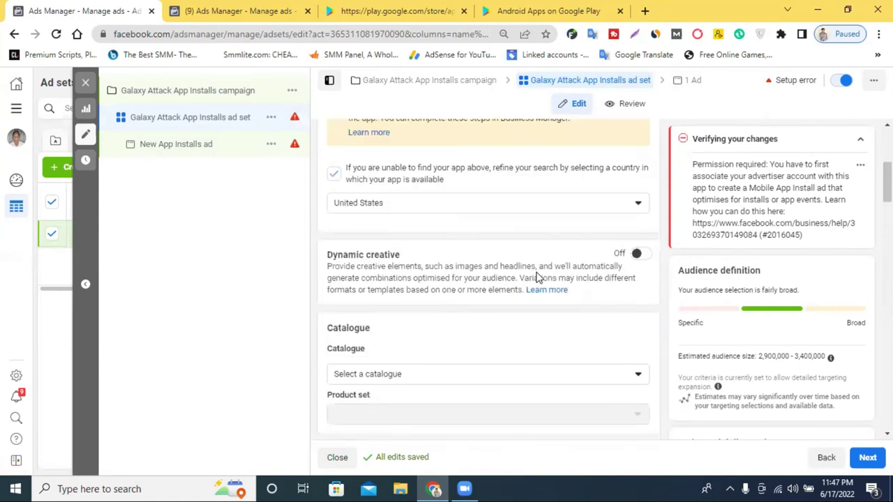
scroll(537, 277, "up", 2)
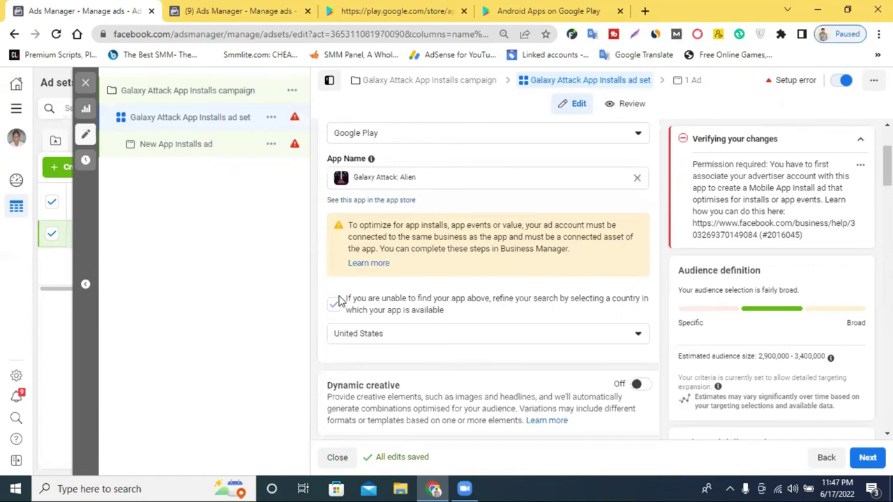
scroll(383, 283, "up", 1)
scroll(383, 280, "down", 1)
Step: Keep the country refinement enabled for the ad set's app search and set its country to Bangladesh
left_click(333, 308)
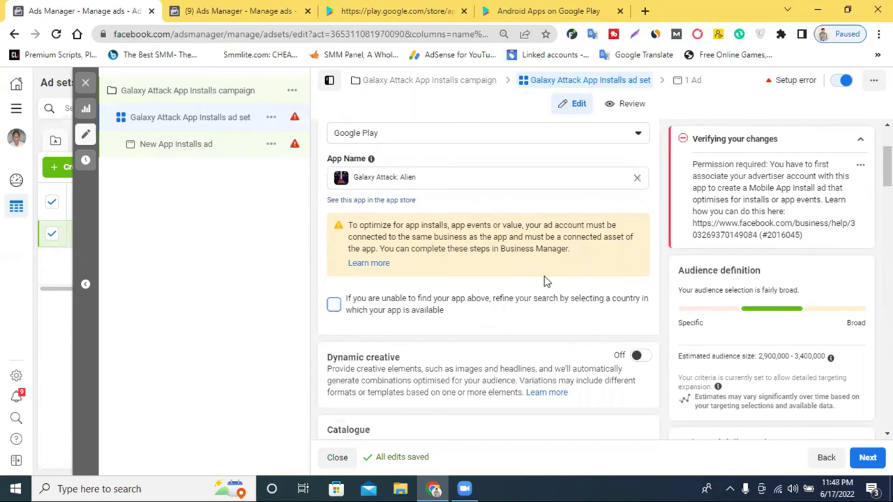
left_click(336, 307)
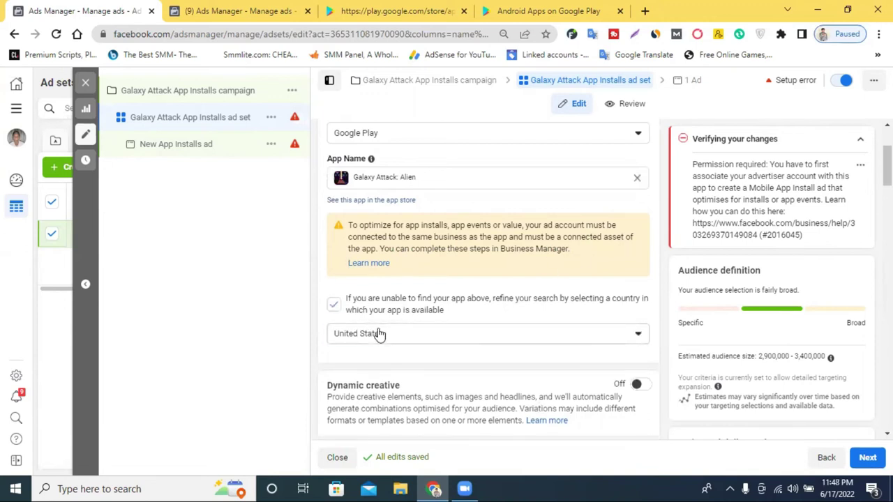
left_click(379, 334)
scroll(426, 165, "up", 10)
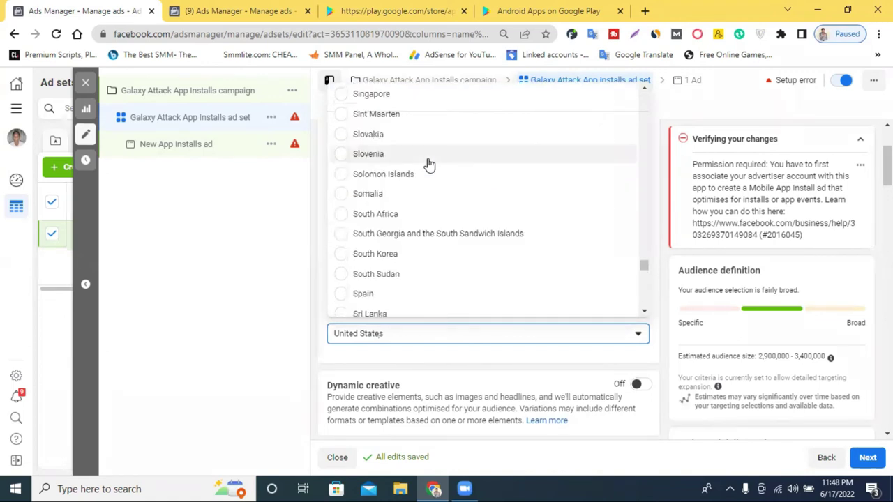
scroll(443, 178, "up", 15)
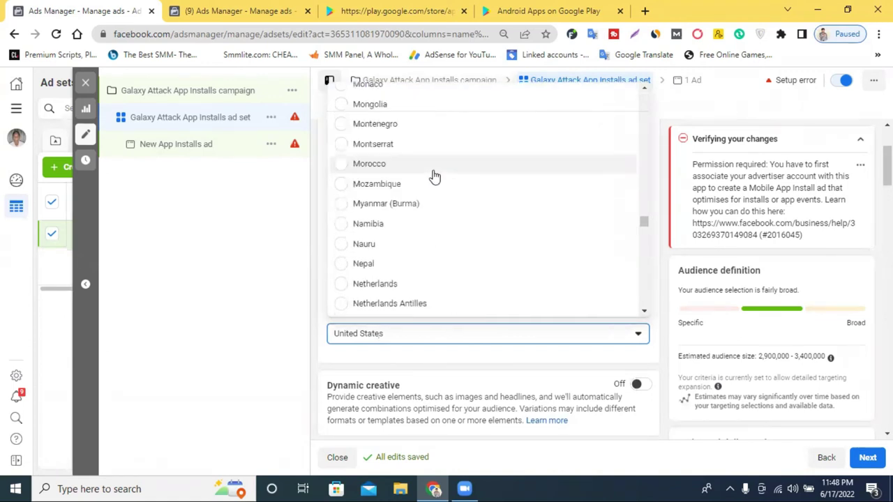
scroll(462, 217, "up", 20)
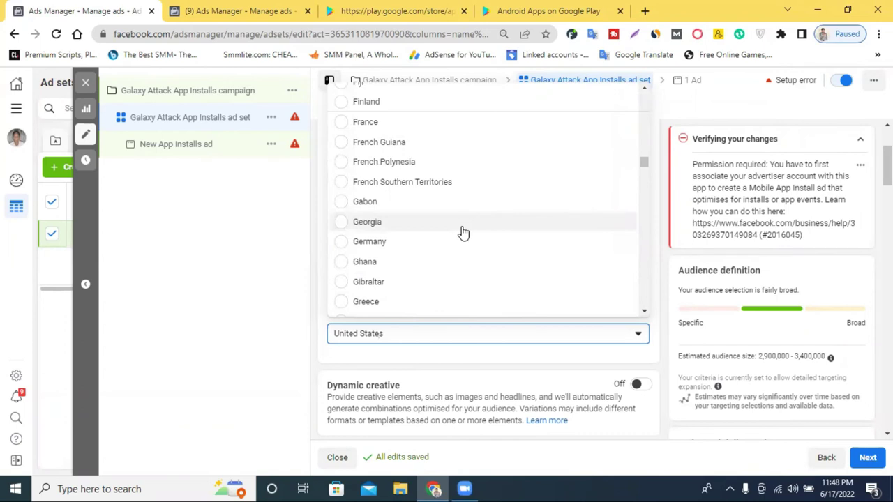
scroll(463, 233, "up", 7)
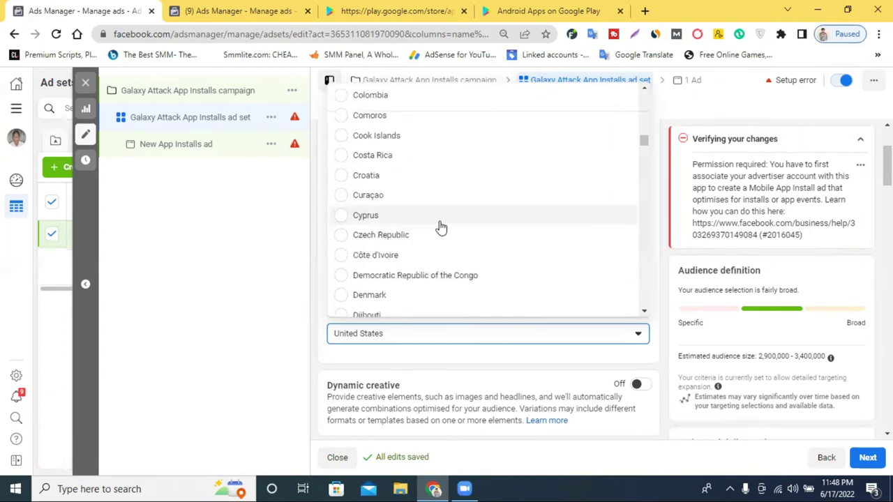
scroll(440, 227, "up", 10)
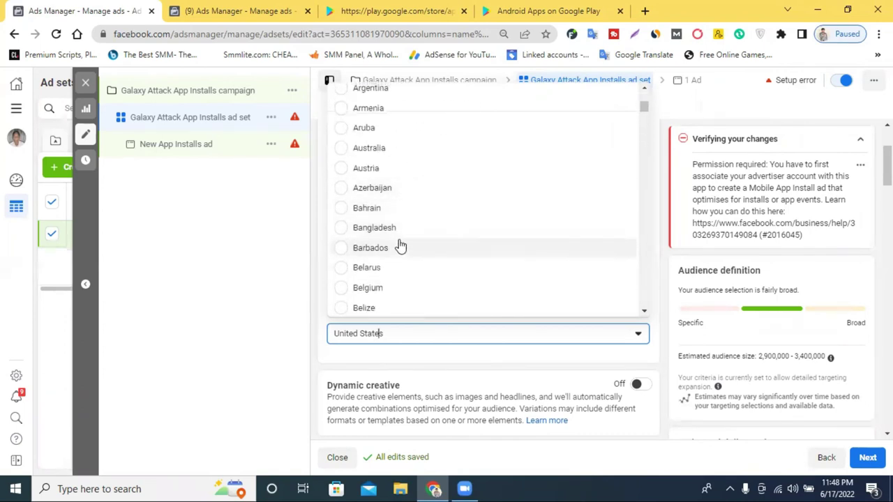
left_click(465, 230)
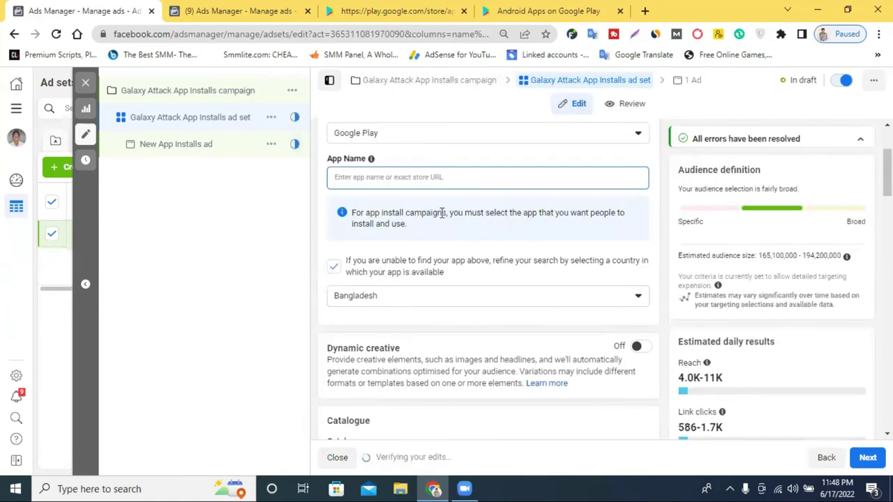
Step: Find the promoted app by its Galaxy Attack Google Play address and select Galaxy Attack: Alien Shooter
left_click(389, 176)
type("https://play.google.com/store/apps/details?id=com.alien.shooter.galaxy.attack&hl=en&gl=US")
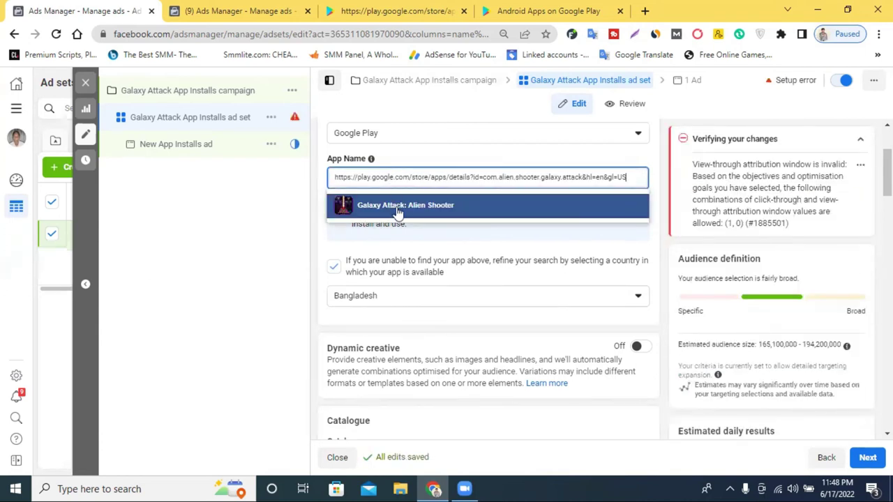
left_click(401, 207)
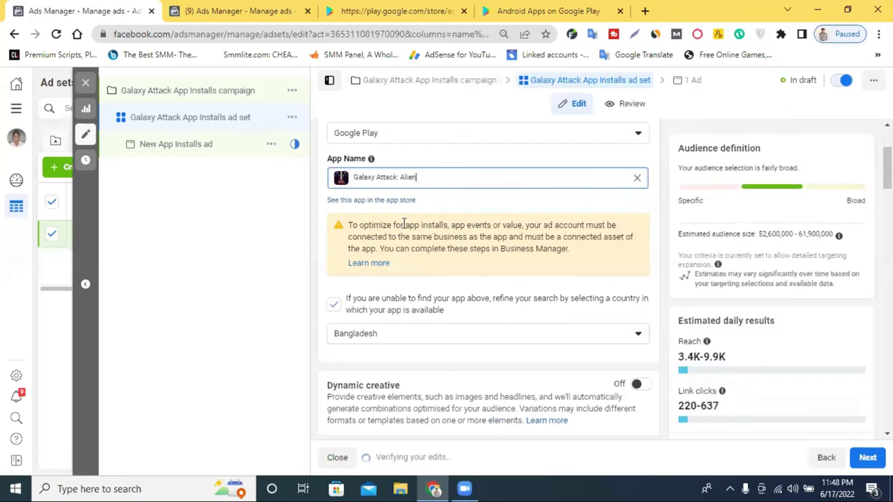
Step: Rename the ad set as Galaxy Attack App Installs ad
left_click(198, 153)
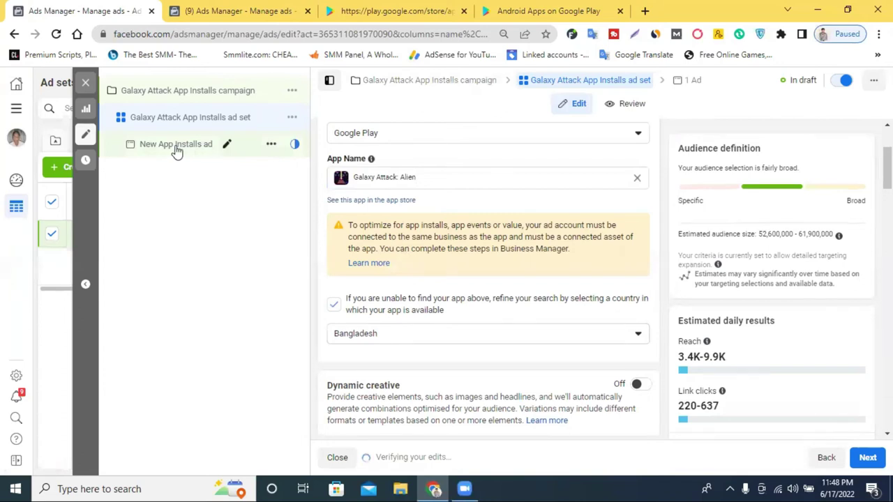
left_click(200, 120)
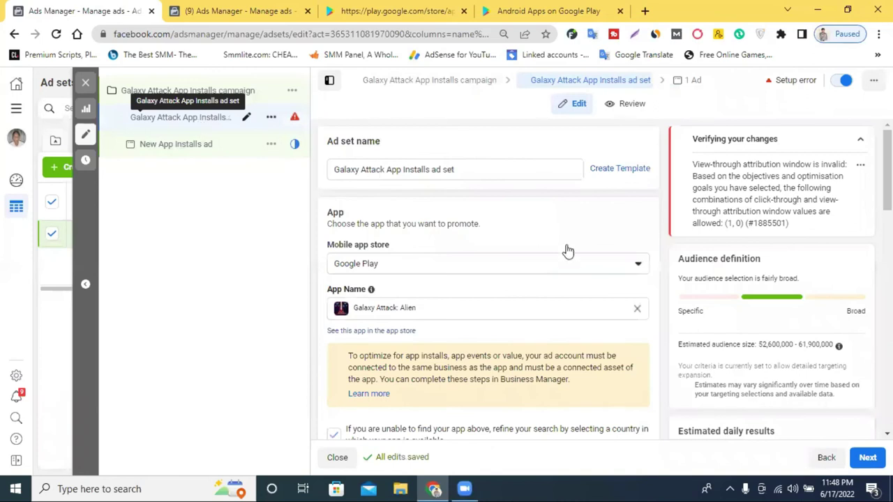
mouse_move(295, 119)
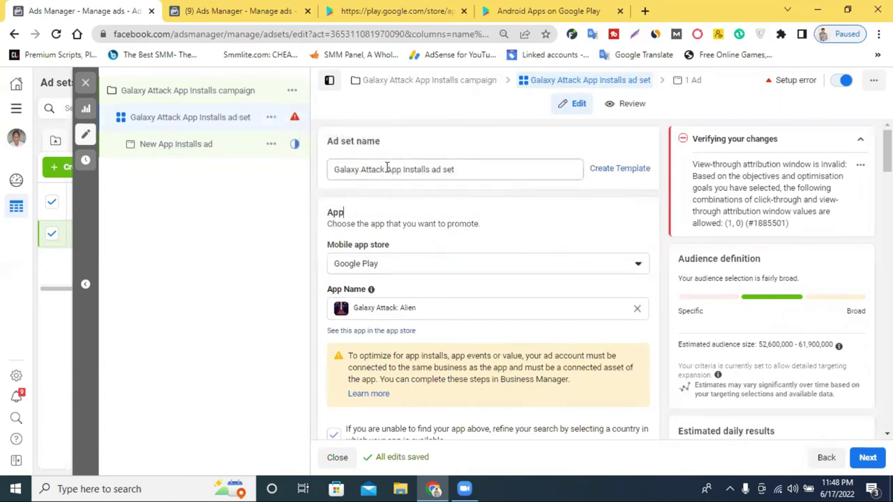
double_click(447, 169)
key("BackSpace")
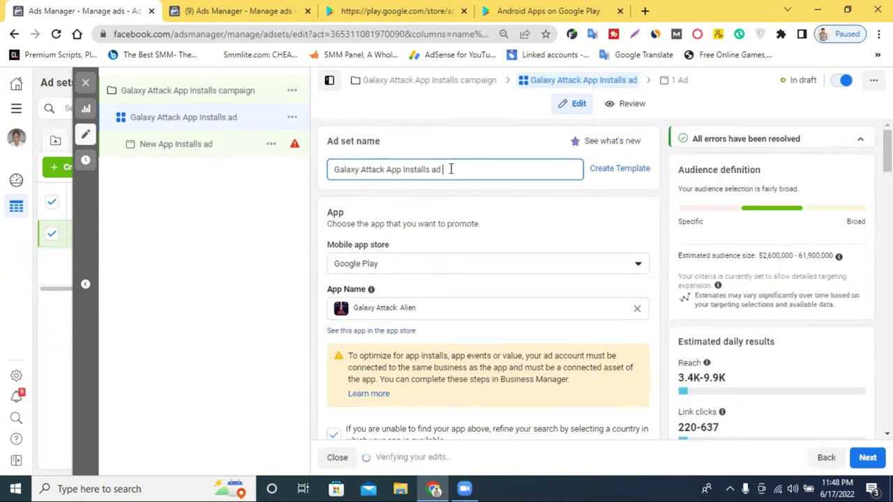
Step: Open the New App Installs ad and dismiss the warning about multiple apps in its identity section
left_click(174, 155)
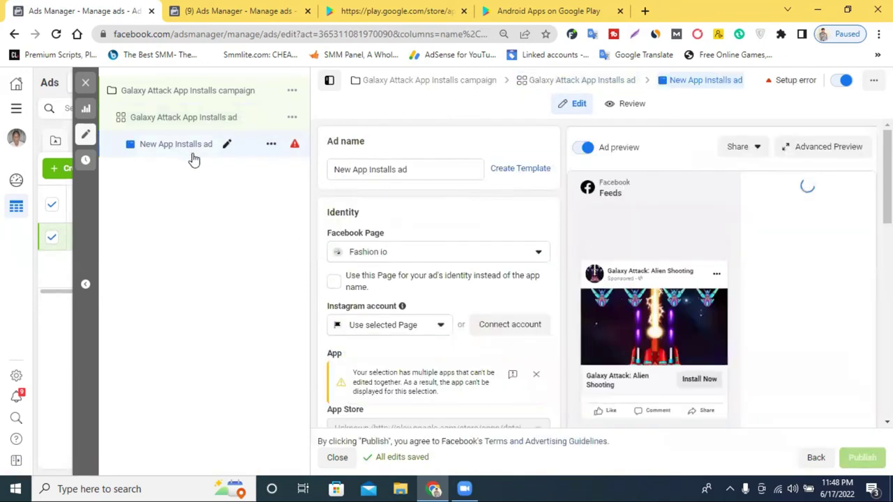
scroll(474, 259, "down", 2)
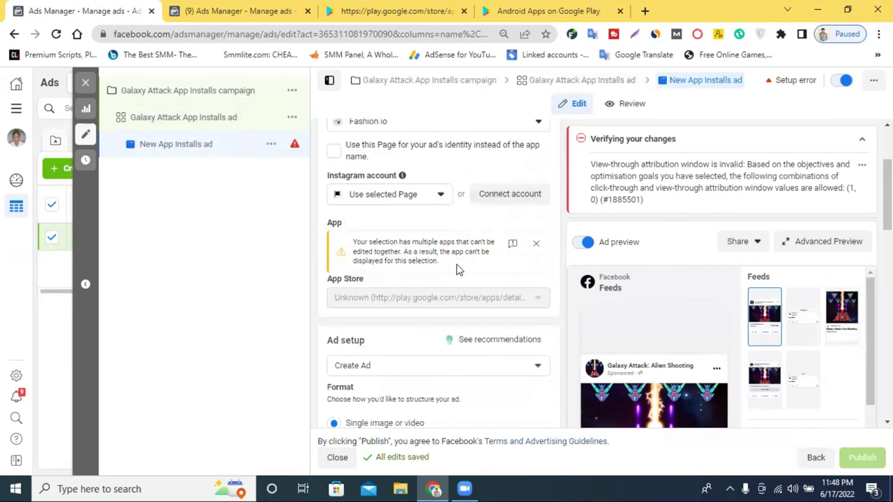
left_click(535, 245)
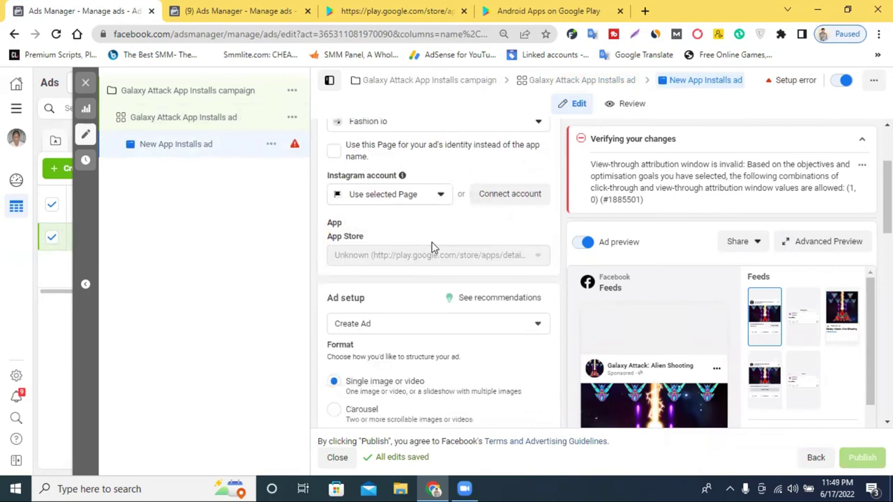
Step: Choose Ankauf von cisco from the personal Pages as the ad's Facebook Page
scroll(431, 245, "up", 2)
left_click(401, 258)
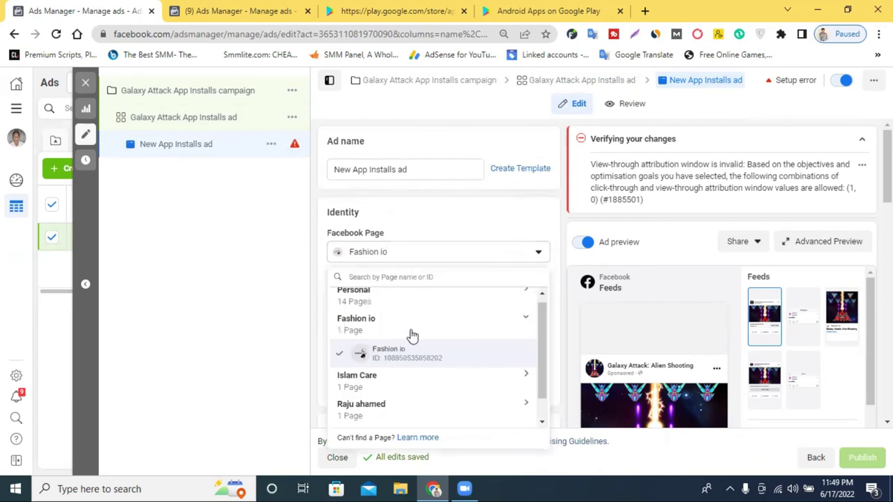
scroll(391, 349, "down", 1)
scroll(373, 387, "up", 1)
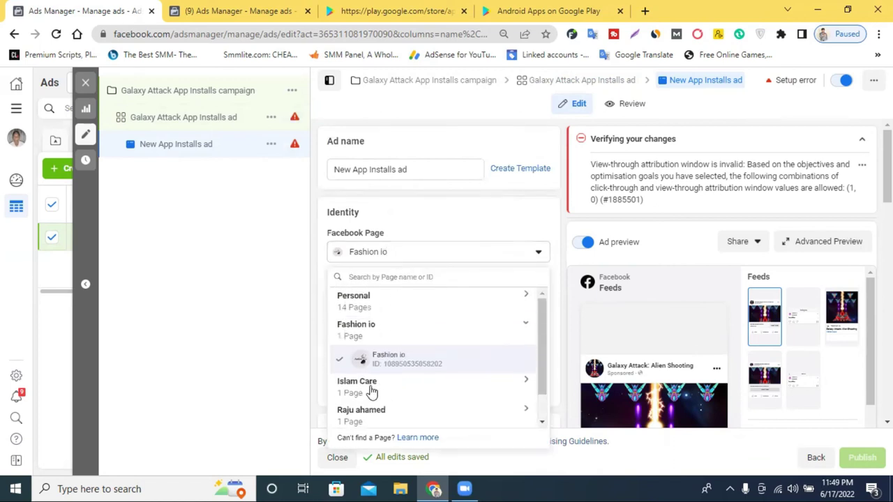
left_click(358, 312)
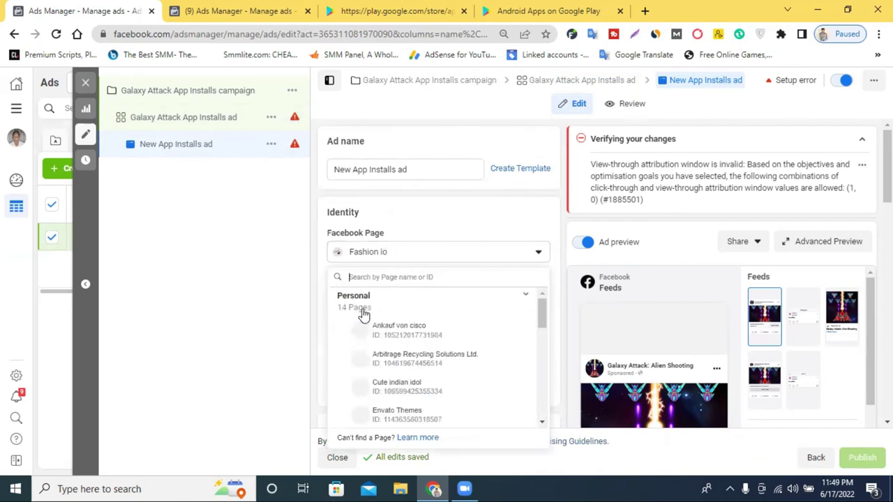
left_click(408, 335)
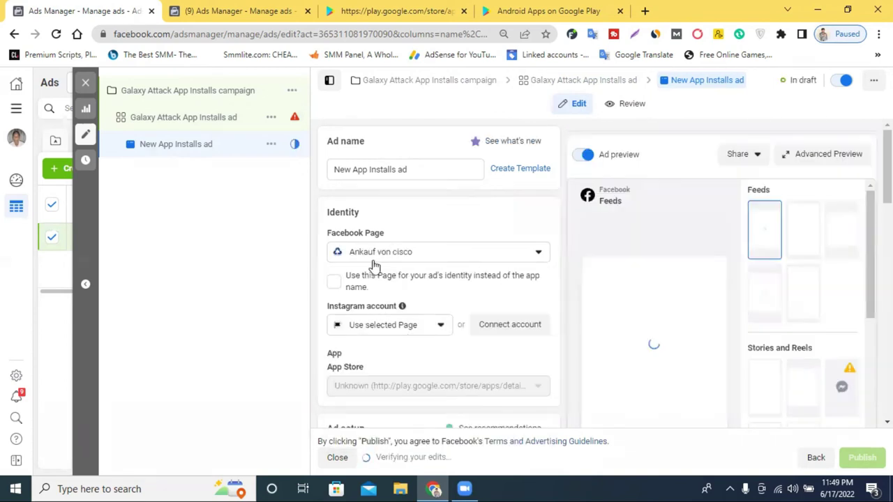
Step: Change the ad's Facebook Page to the Gamer Page in the personal Pages group
left_click(375, 258)
scroll(387, 373, "down", 3)
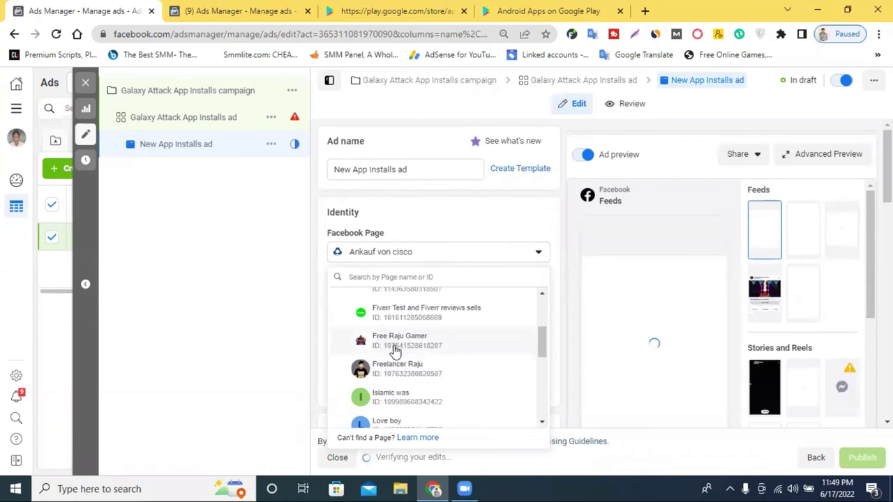
left_click(396, 342)
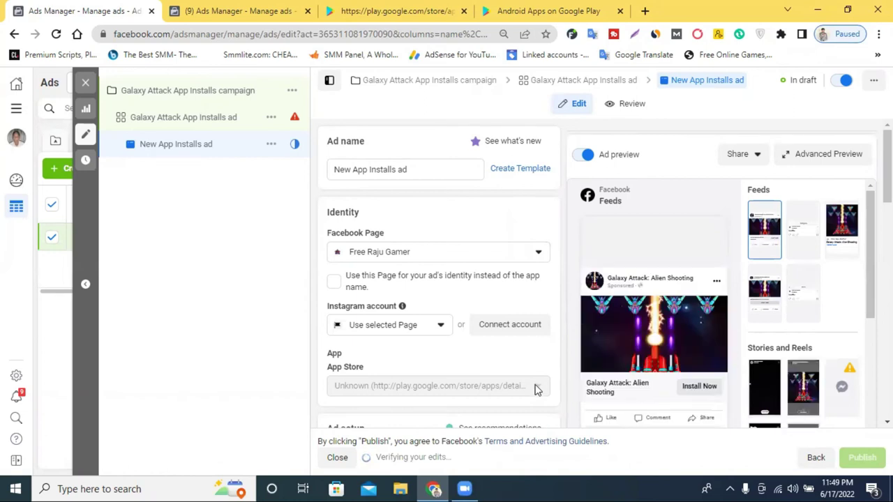
Step: Enter the Galaxy Attack Google Play address as the ad's primary text
scroll(536, 389, "down", 2)
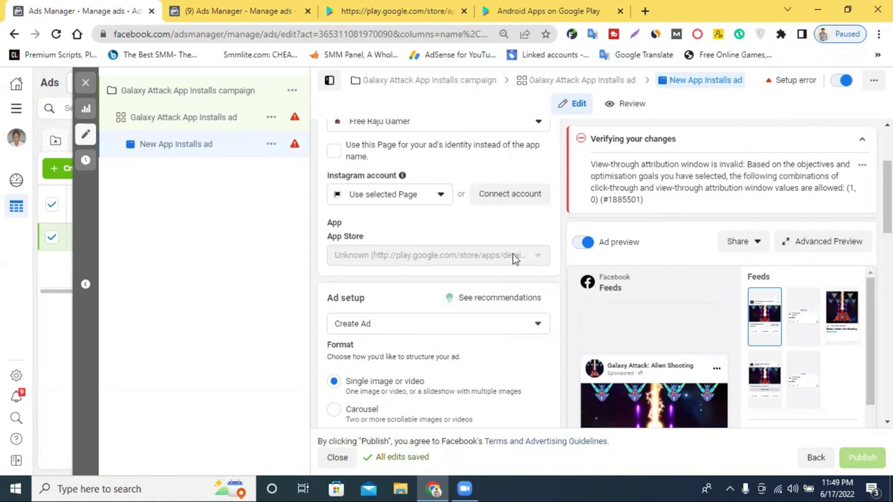
scroll(414, 250, "down", 1)
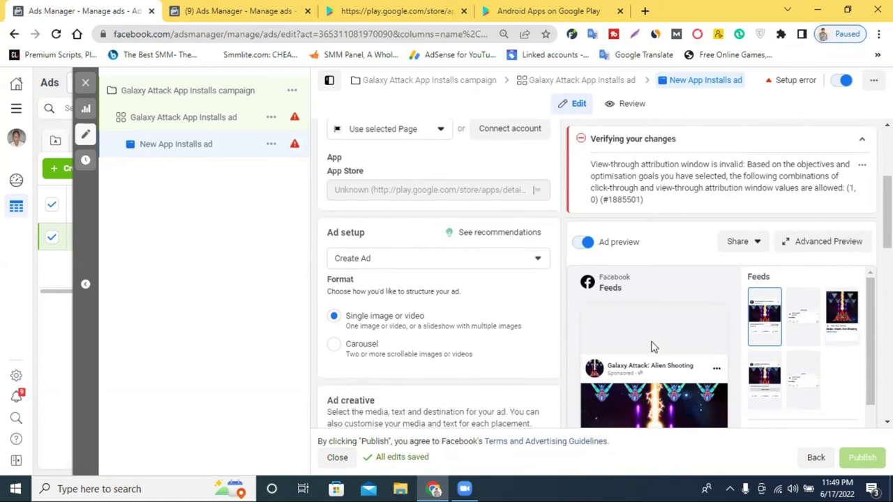
scroll(654, 347, "down", 3)
left_click(368, 381)
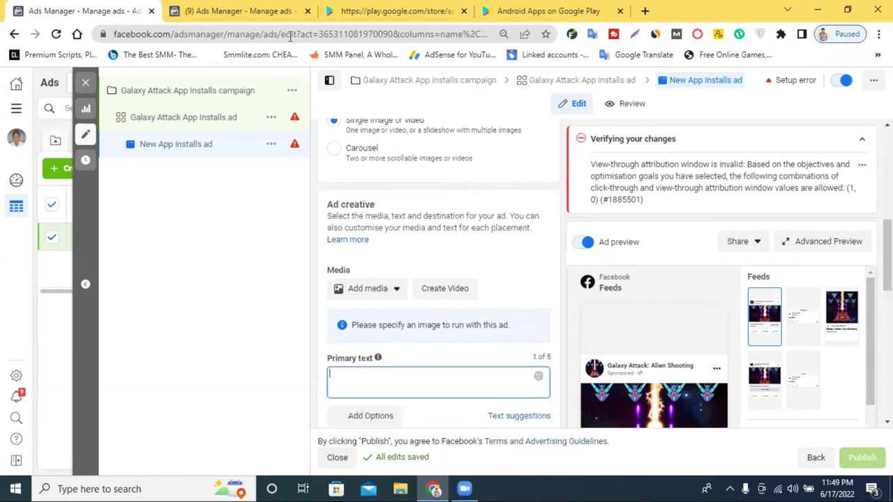
type("https://play.google.com/store/apps/details?id=com.alien.shooter.galaxy.attack&hl=en&gl=US")
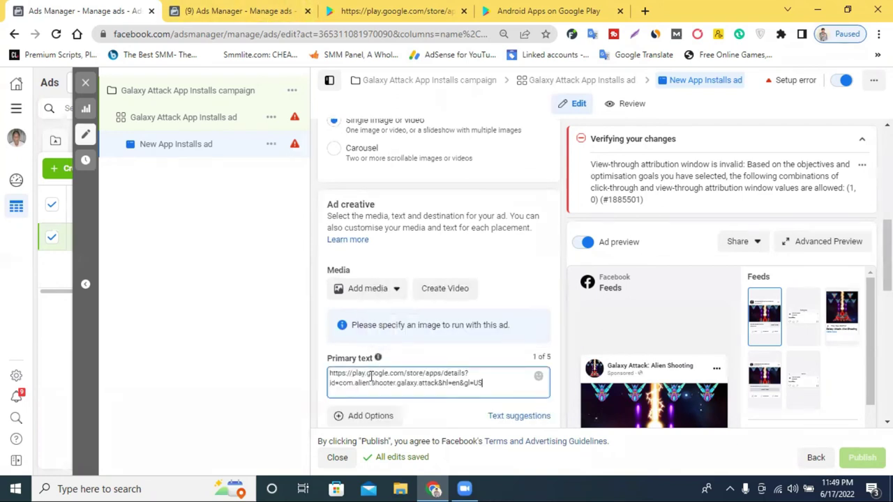
Step: Copy the game title from its Google Play page and replace the ad's primary text with Galaxy Attack: Alien Shooting
left_click(394, 10)
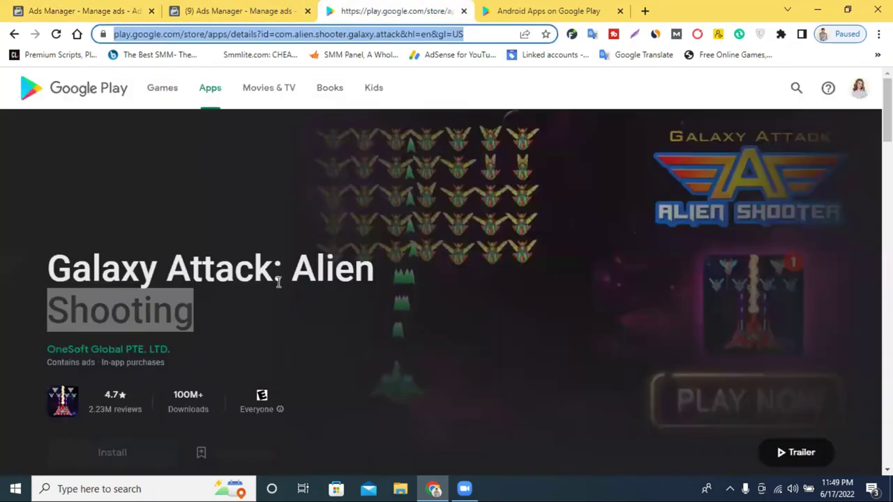
triple_click(238, 267)
right_click(252, 272)
left_click(269, 279)
left_click(84, 11)
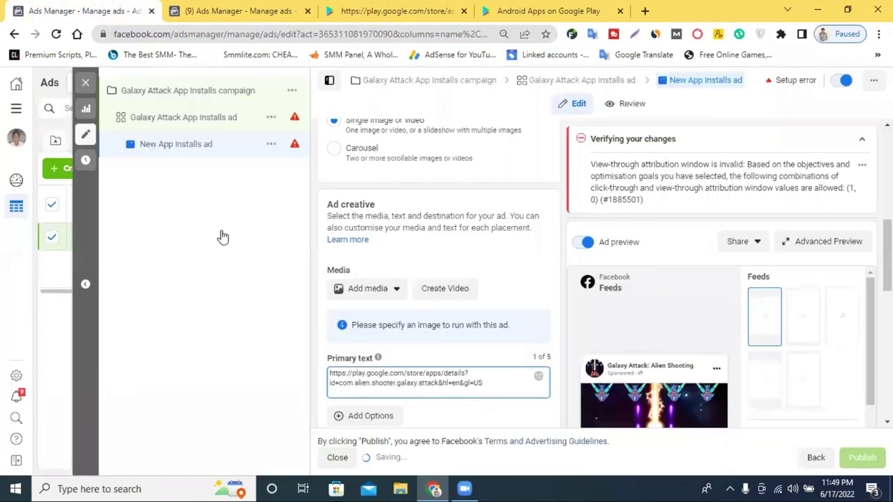
key("ctrl+a")
key("ctrl+v")
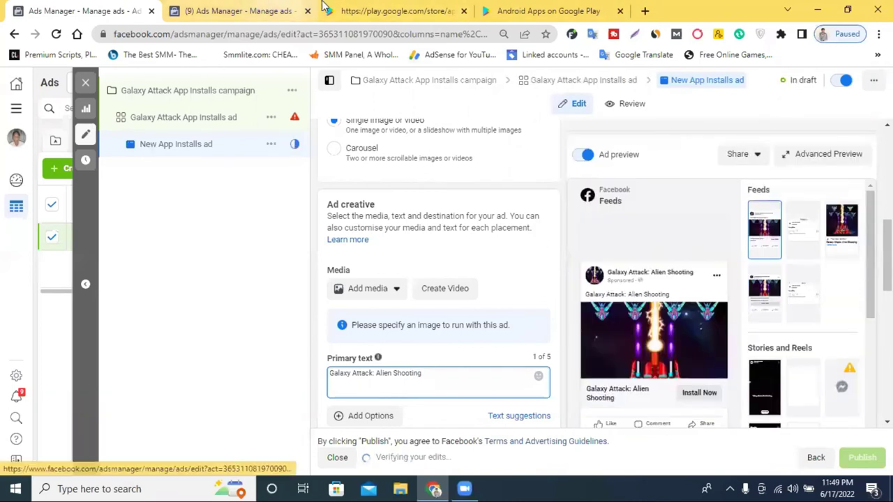
Step: Copy the About this game paragraph from Google Play, add it below the title in the primary text, and check the ad preview
left_click(394, 10)
scroll(309, 339, "down", 6)
triple_click(108, 367)
right_click(108, 370)
left_click(160, 253)
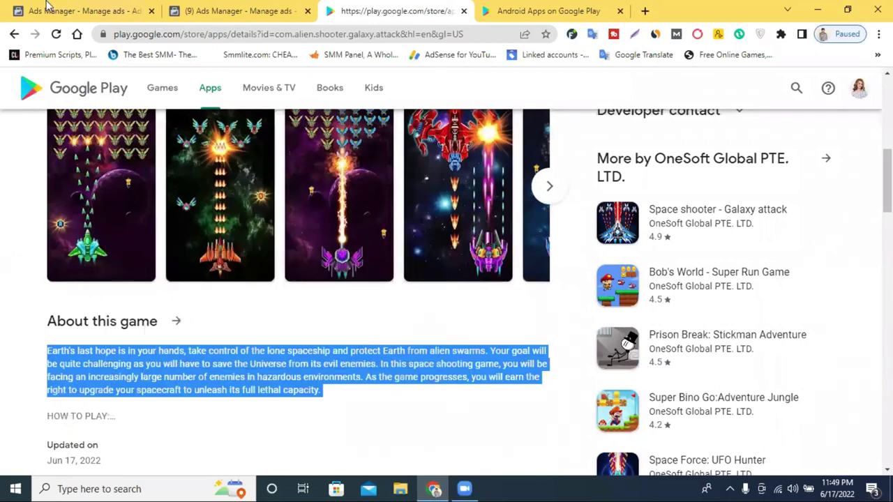
left_click(47, 8)
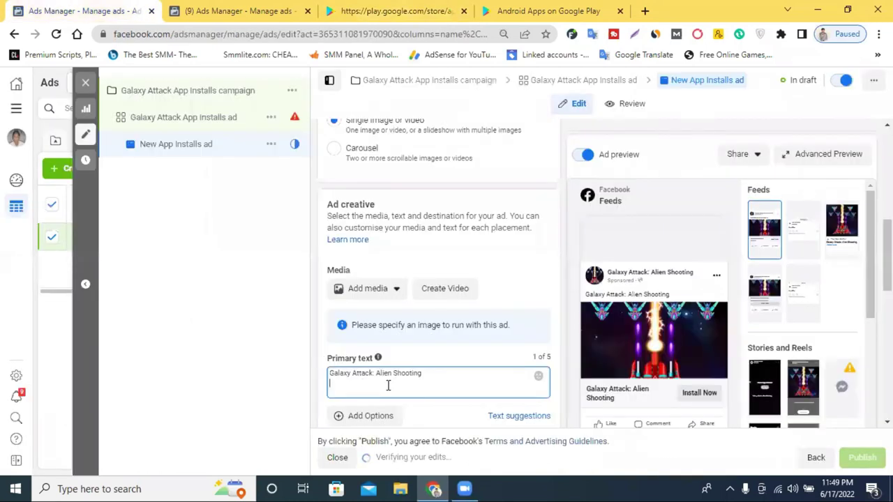
key("ctrl+v")
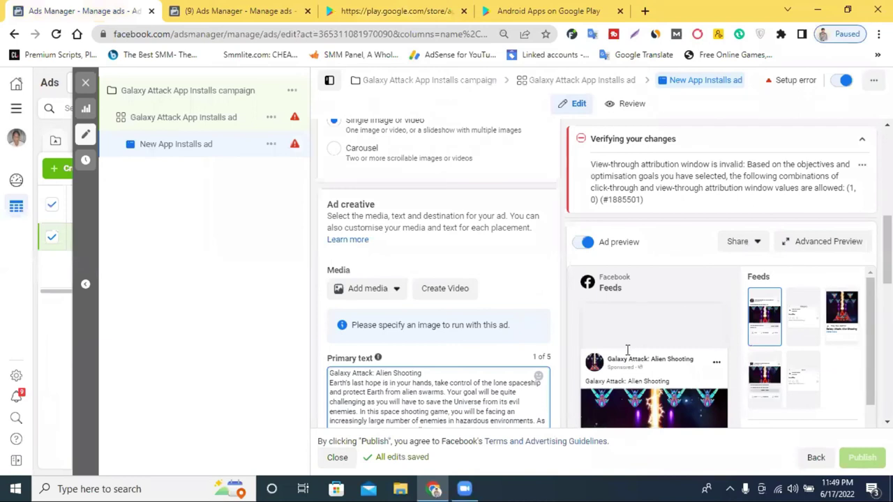
scroll(698, 323, "down", 5)
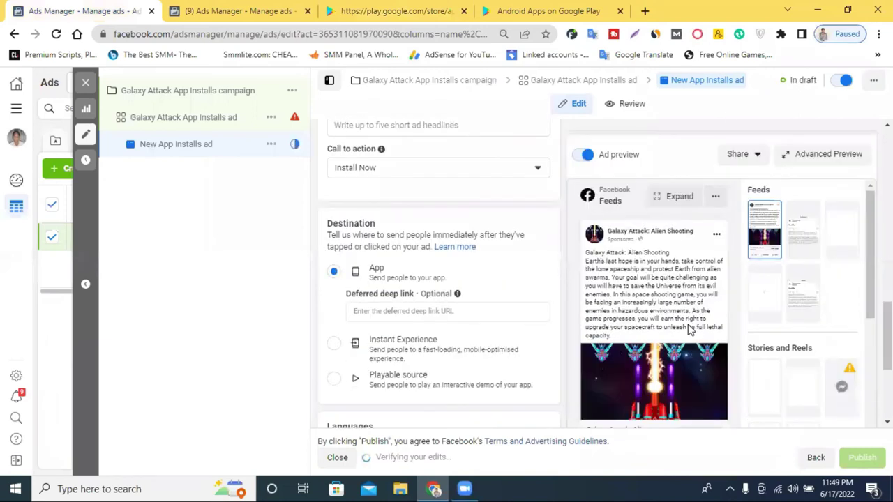
scroll(698, 328, "down", 3)
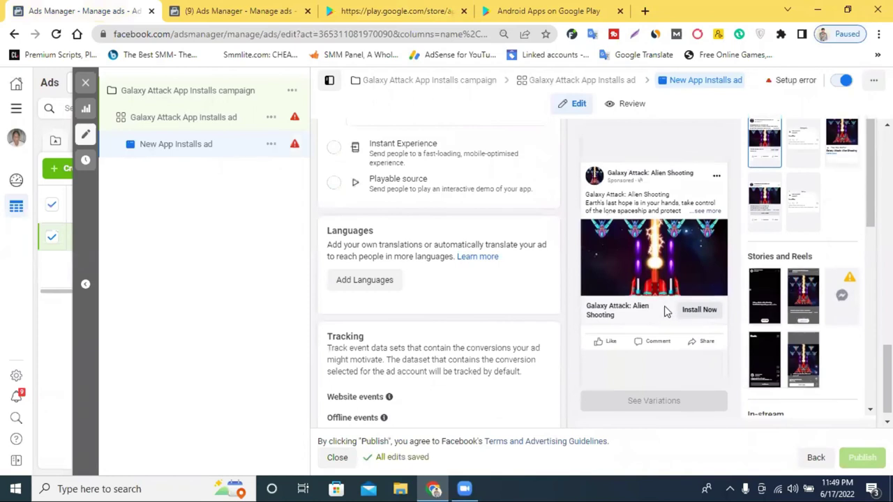
Step: Copy the Galaxy Attack Google Play address and enter it as the ad's deferred deep link
scroll(488, 265, "up", 1)
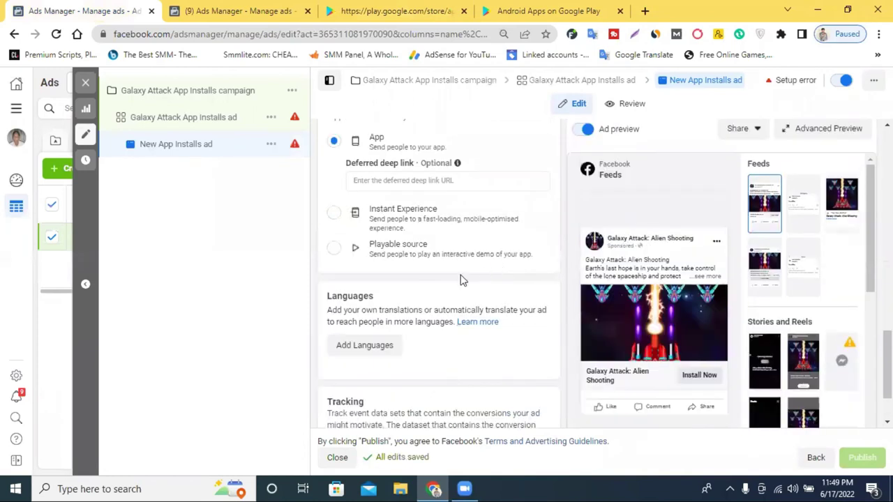
scroll(371, 235, "up", 1)
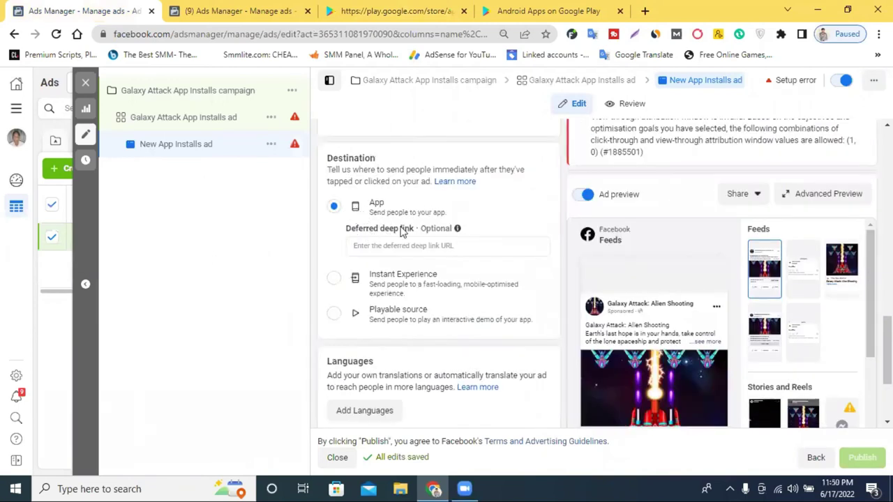
left_click(392, 245)
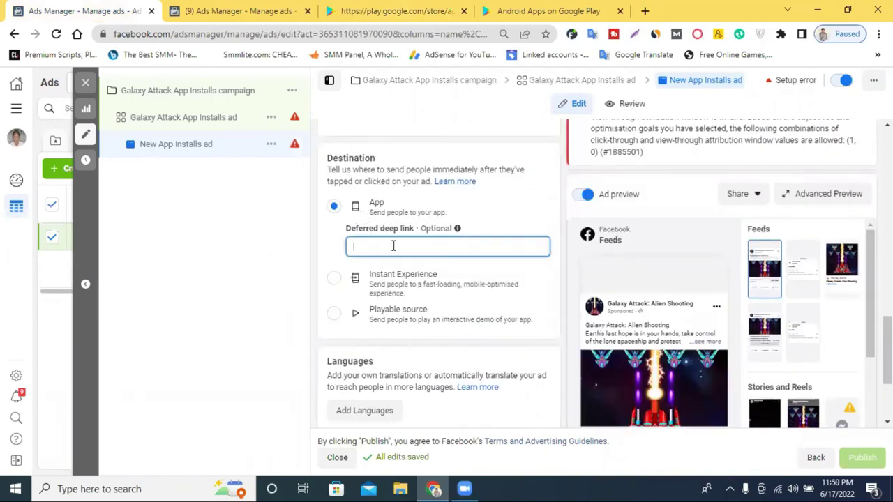
left_click(339, 10)
left_click(233, 35)
right_click(230, 37)
left_click(276, 112)
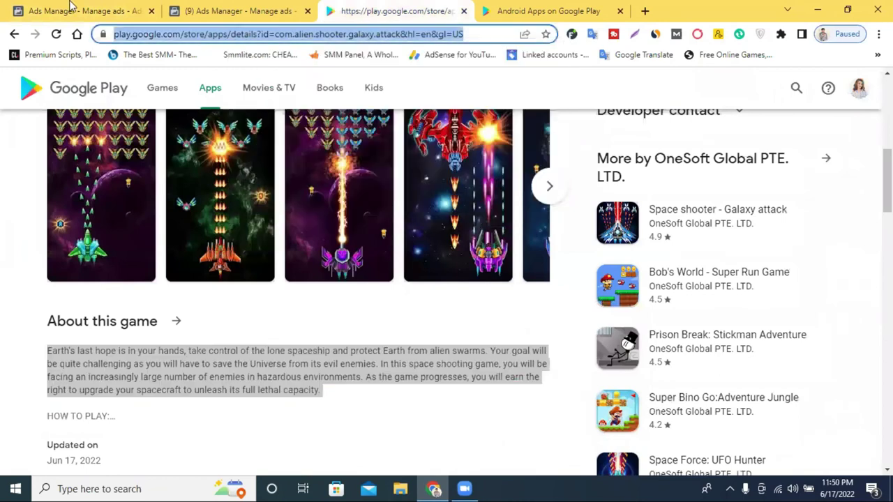
left_click(77, 11)
key("ctrl+v")
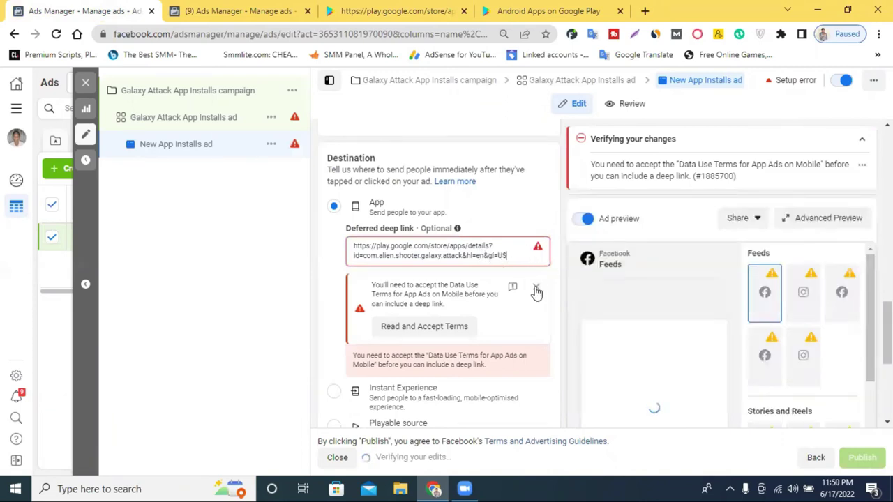
Step: Clear the Google Play address from the deferred deep link and look over the remaining ad settings
double_click(431, 255)
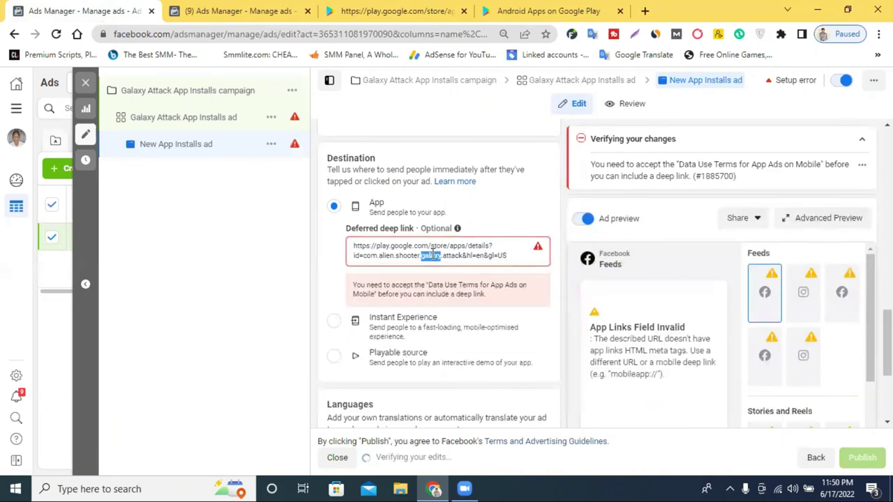
triple_click(433, 256)
key("BackSpace")
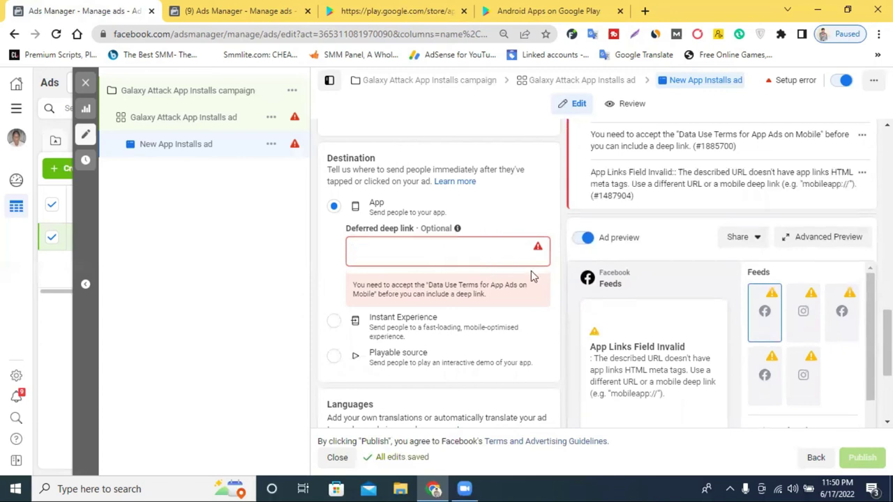
scroll(667, 307, "down", 2)
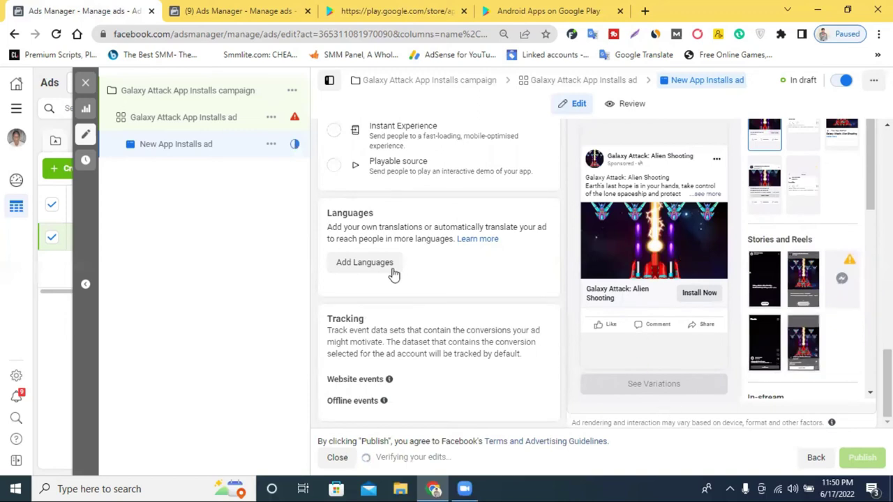
scroll(396, 283, "down", 1)
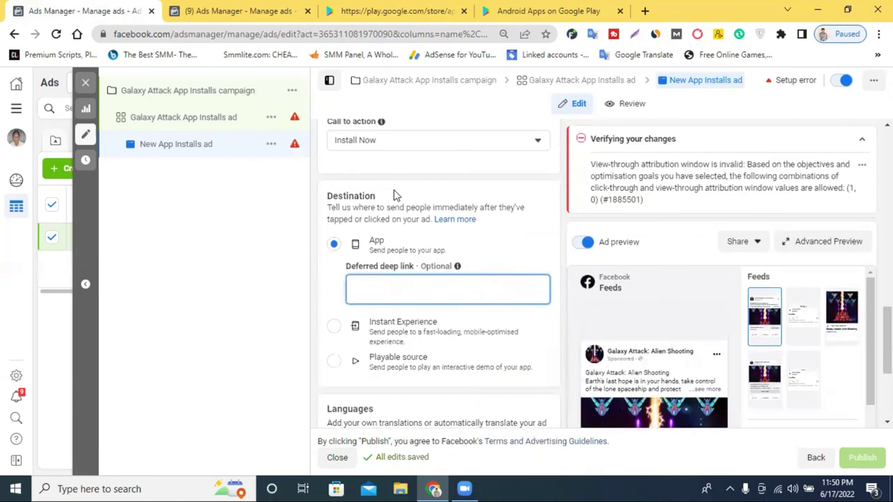
Step: Check the available call-to-action options for the ad, keeping Install Now
scroll(412, 218, "up", 1)
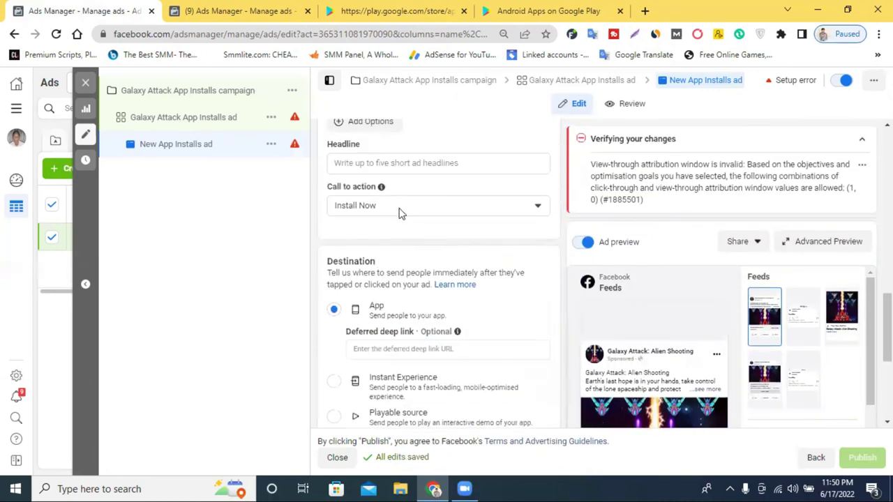
left_click(399, 209)
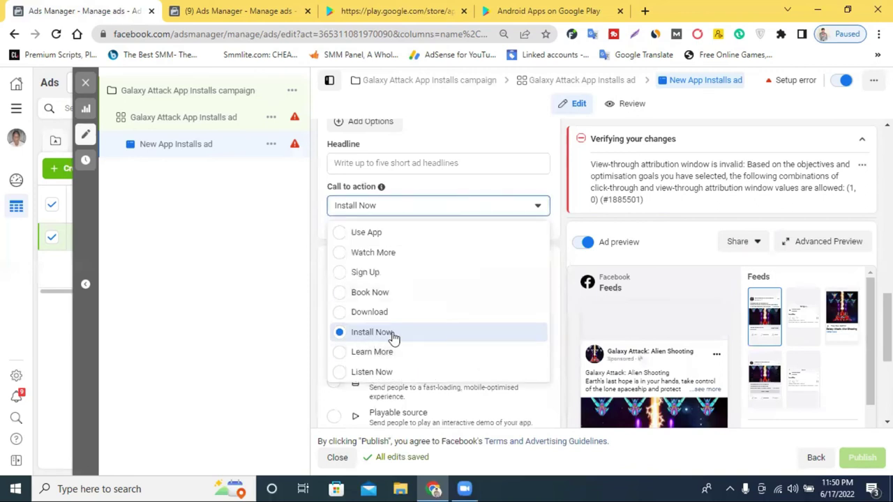
scroll(417, 211, "up", 1)
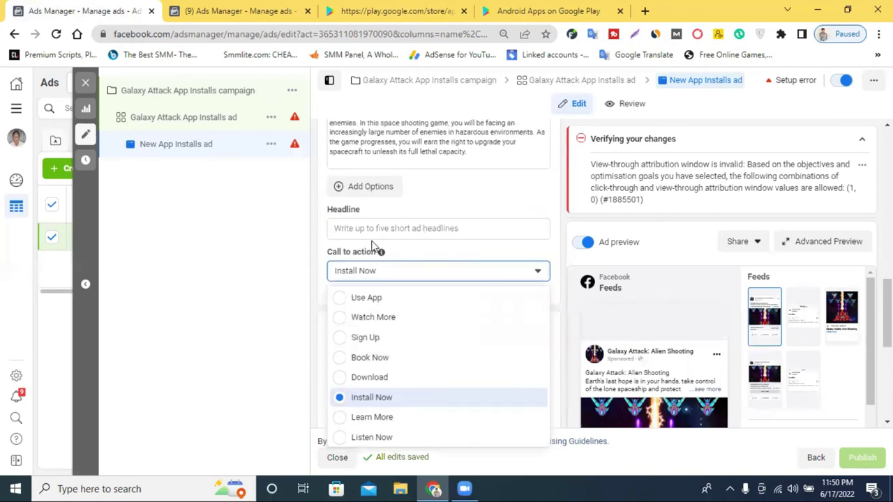
Step: Check the ad preview and copy the game title Galaxy Attack: Alien Shooting from its Google Play page for the empty headline
left_click(375, 231)
left_click(375, 231)
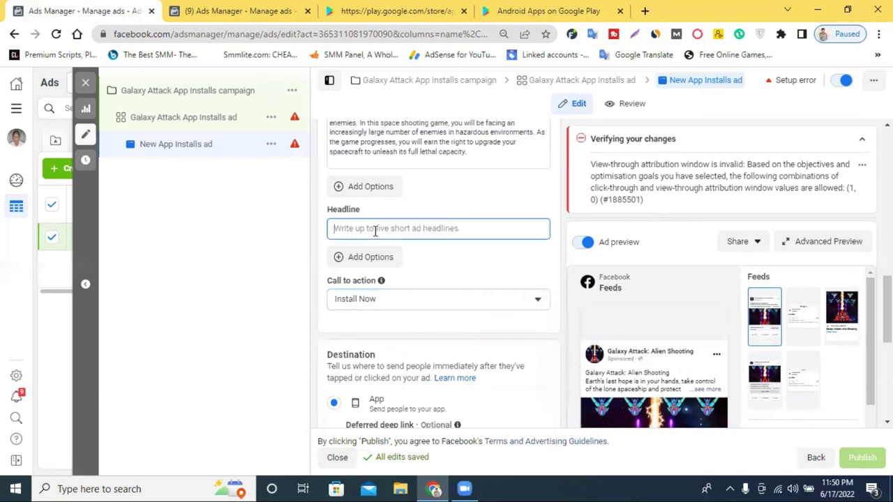
scroll(737, 334, "down", 5)
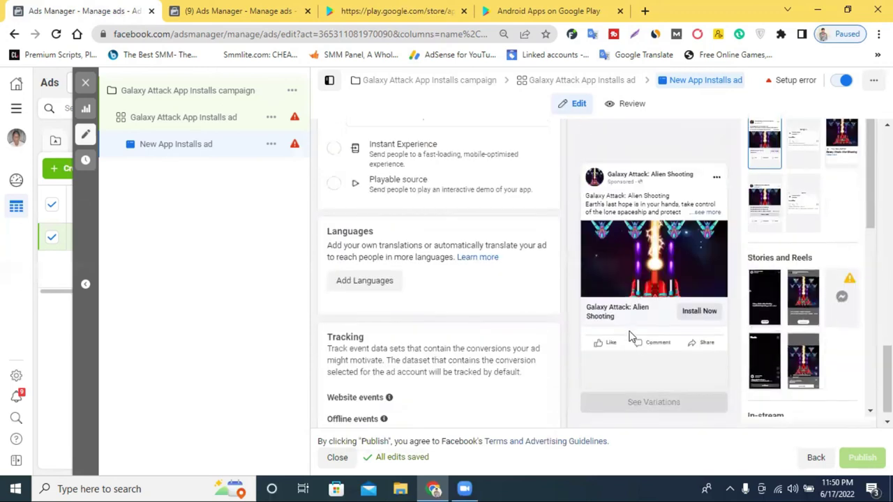
scroll(402, 258, "up", 4)
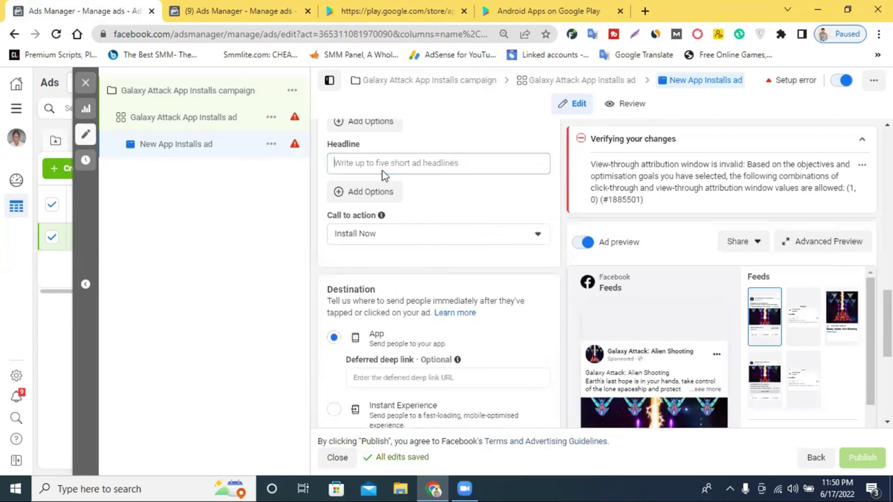
scroll(383, 175, "up", 1)
left_click(358, 11)
scroll(154, 378, "up", 5)
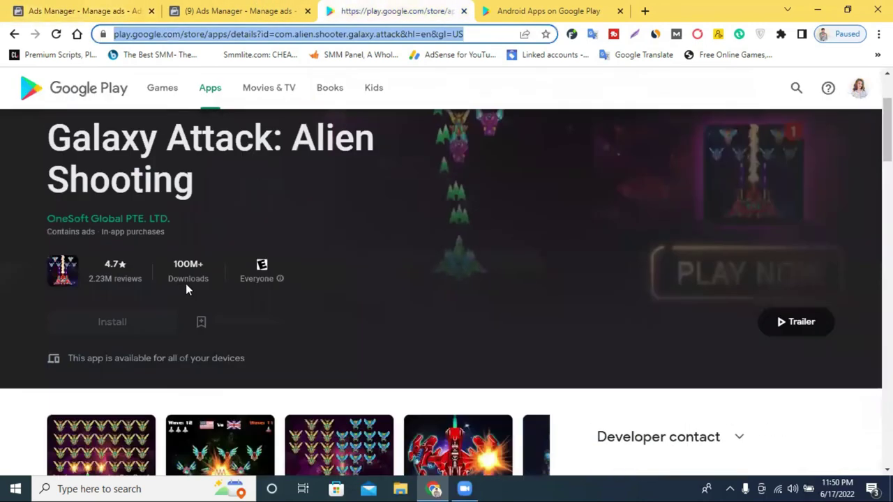
triple_click(148, 150)
right_click(146, 148)
left_click(194, 166)
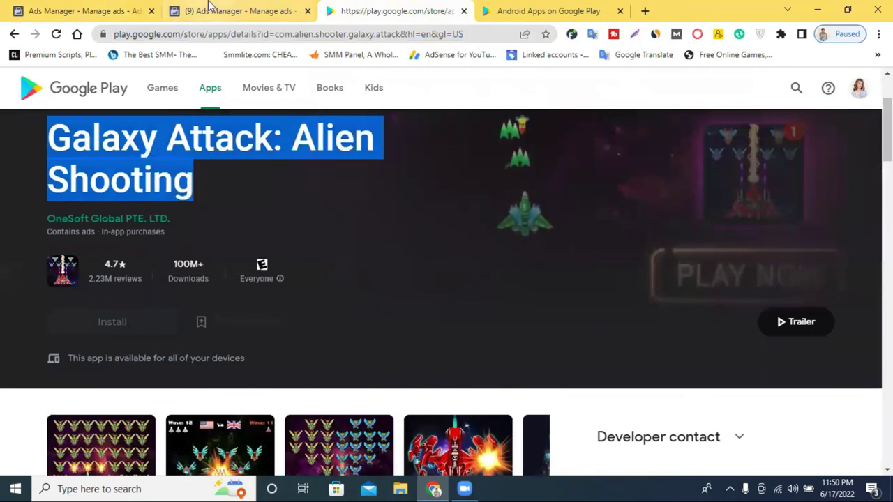
Step: Paste Galaxy Attack: Alien Shooting as the ad's headline and check the ad preview
left_click(209, 10)
left_click(91, 11)
left_click(368, 229)
key("ctrl+v")
key("ctrl+v")
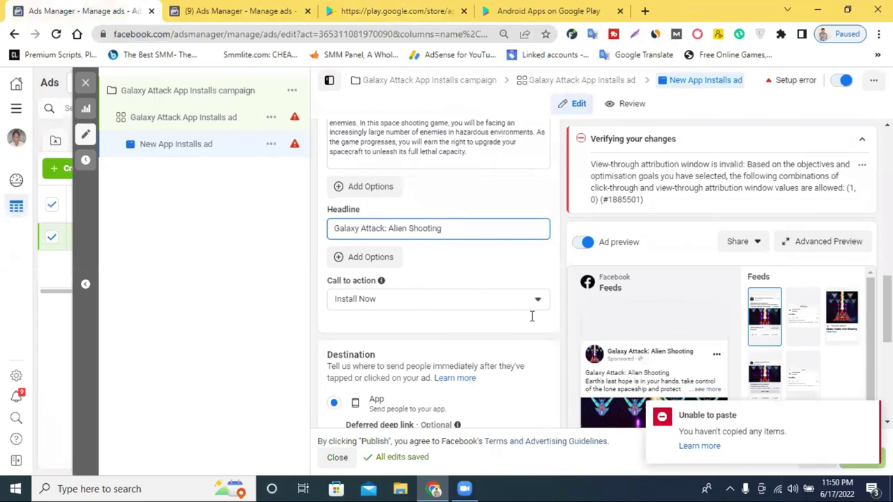
left_click(488, 259)
scroll(488, 259, "down", 5)
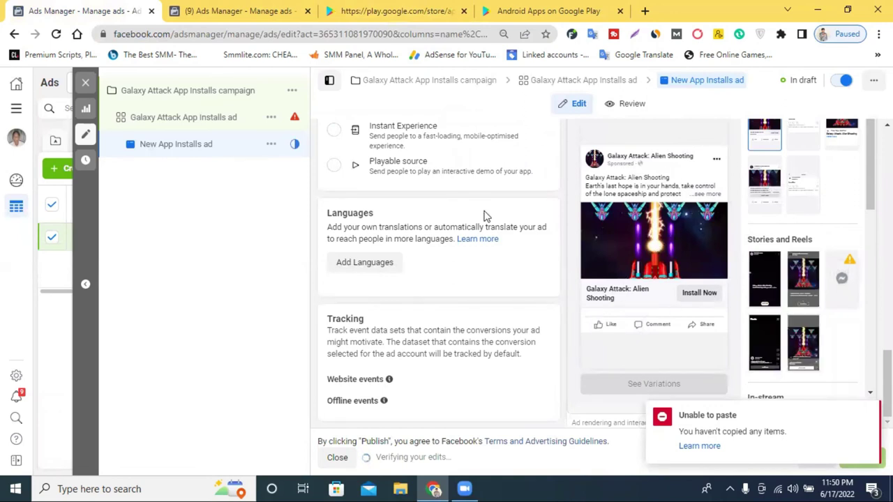
Step: Examine the ad's publishing notice and its setup error marker
scroll(448, 227, "up", 10)
scroll(448, 227, "up", 6)
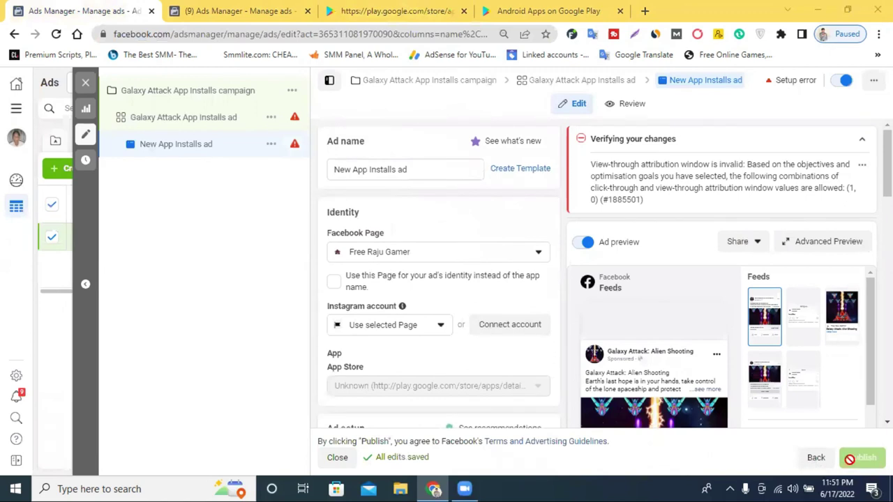
mouse_move(858, 457)
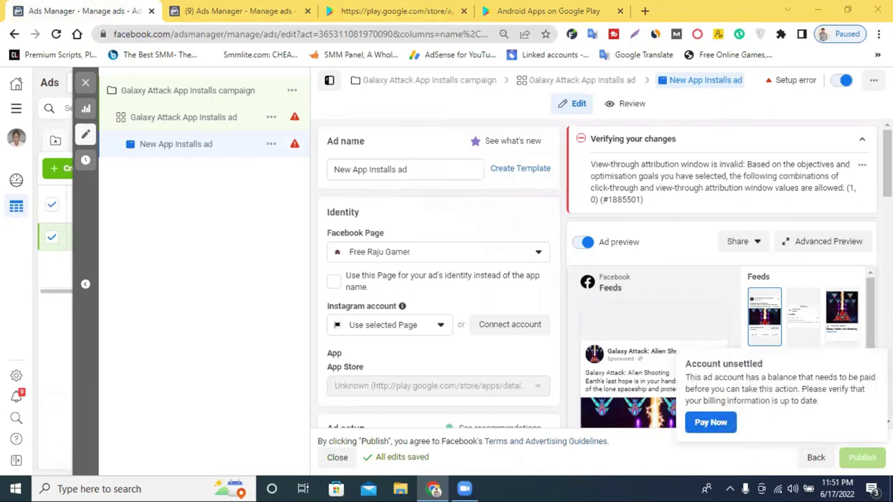
mouse_move(296, 149)
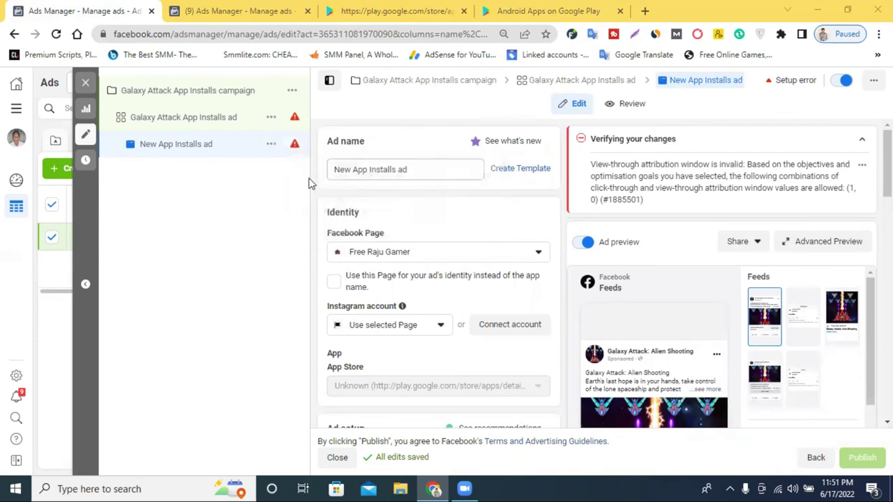
Step: Review the ad's setup choices, format, media options, headline, call to action, destination and preview
scroll(450, 314, "down", 3)
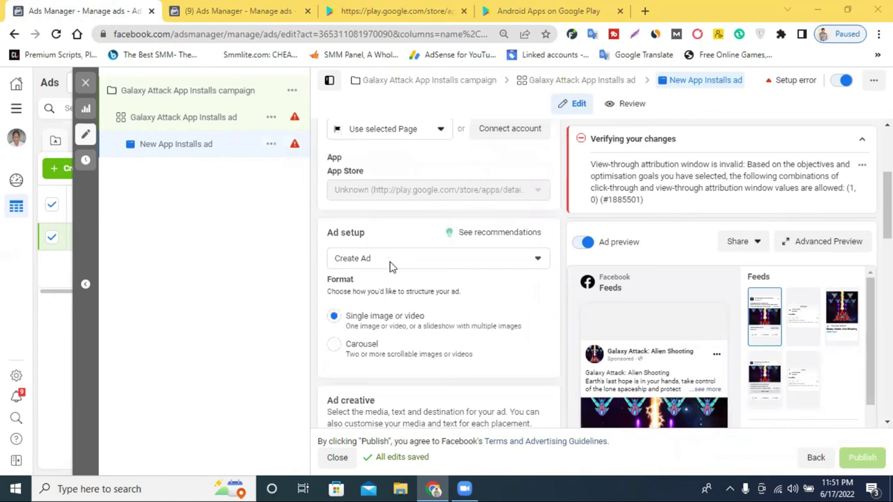
left_click(390, 262)
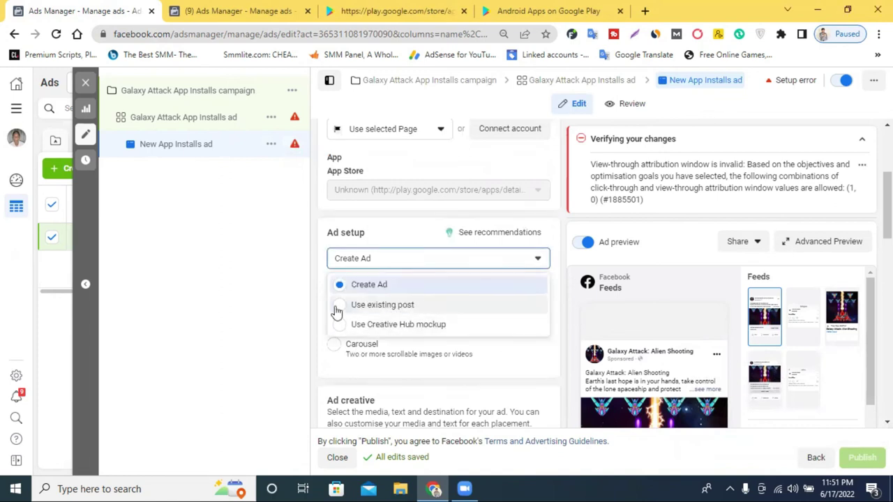
left_click(275, 295)
scroll(443, 294, "down", 1)
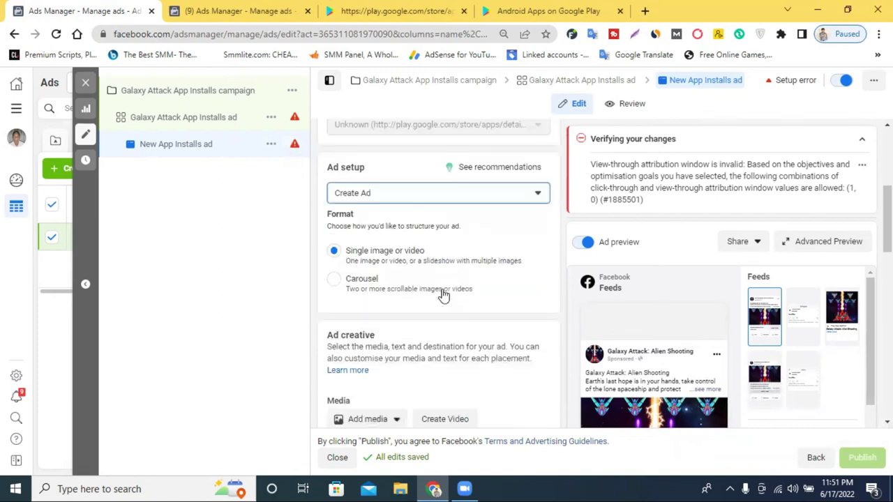
scroll(443, 293, "down", 2)
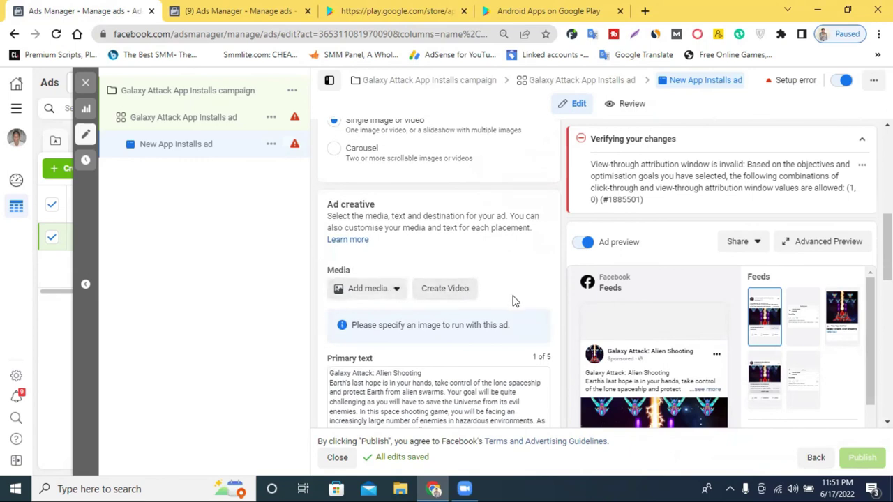
scroll(648, 339, "down", 8)
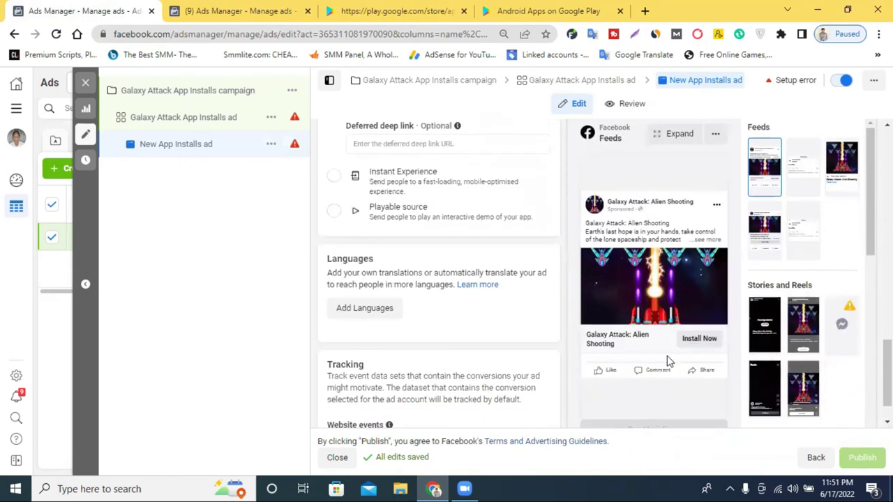
scroll(418, 226, "up", 3)
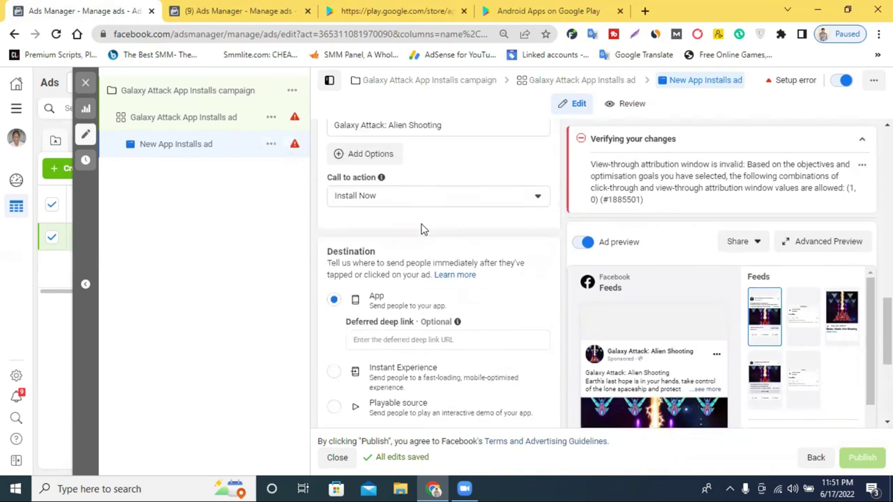
scroll(422, 229, "up", 5)
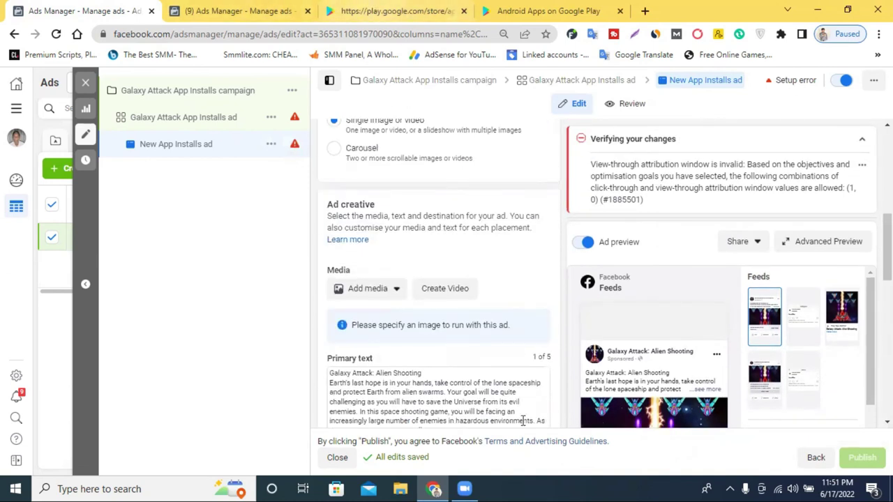
scroll(425, 337, "down", 1)
left_click(366, 225)
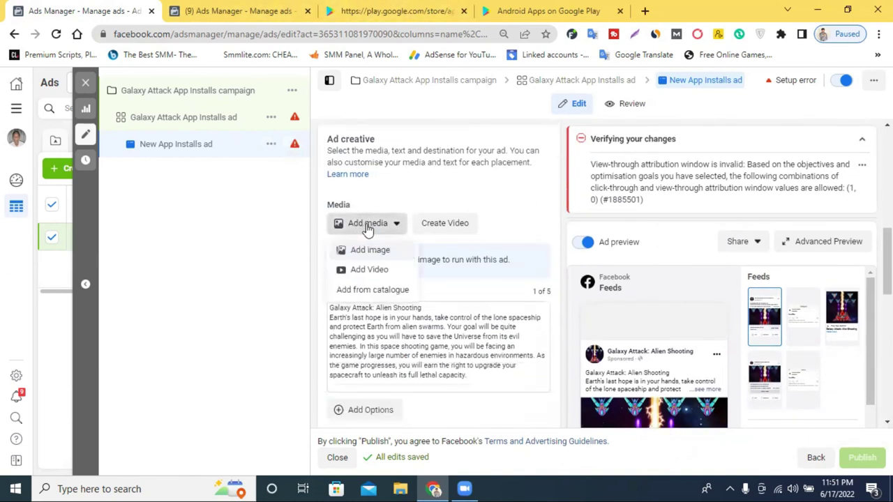
scroll(421, 380, "up", 1)
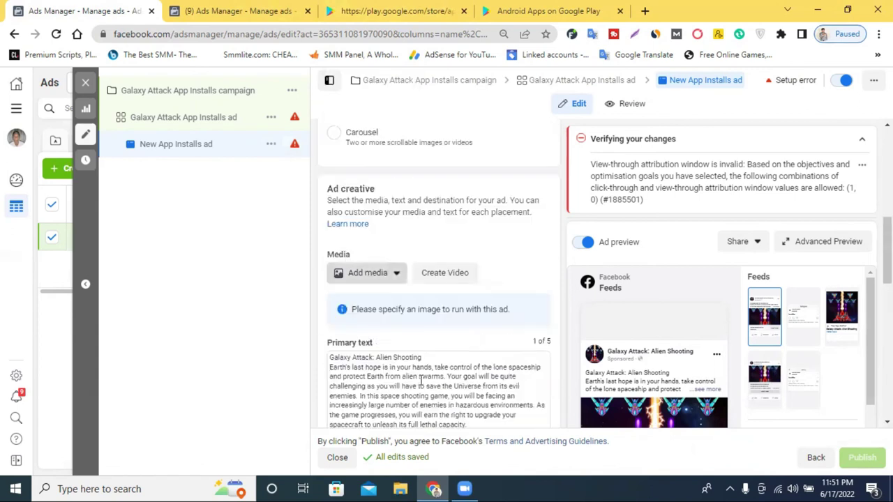
scroll(444, 276, "down", 4)
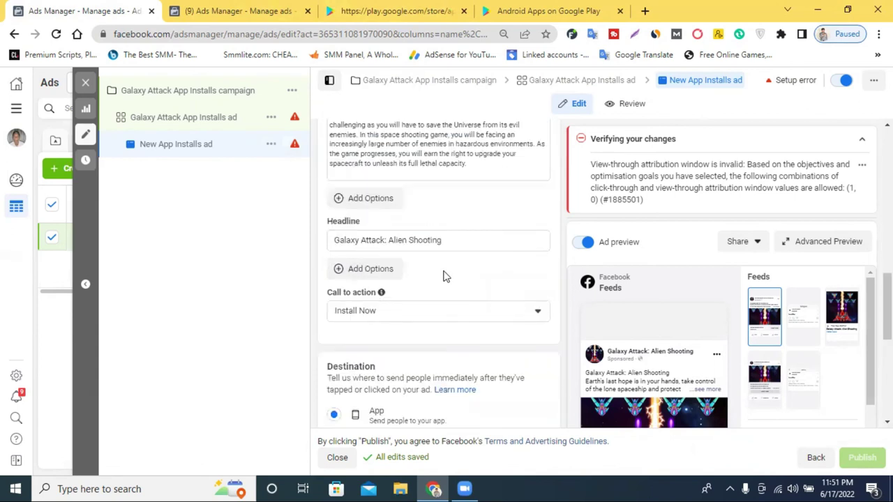
scroll(447, 279, "down", 5)
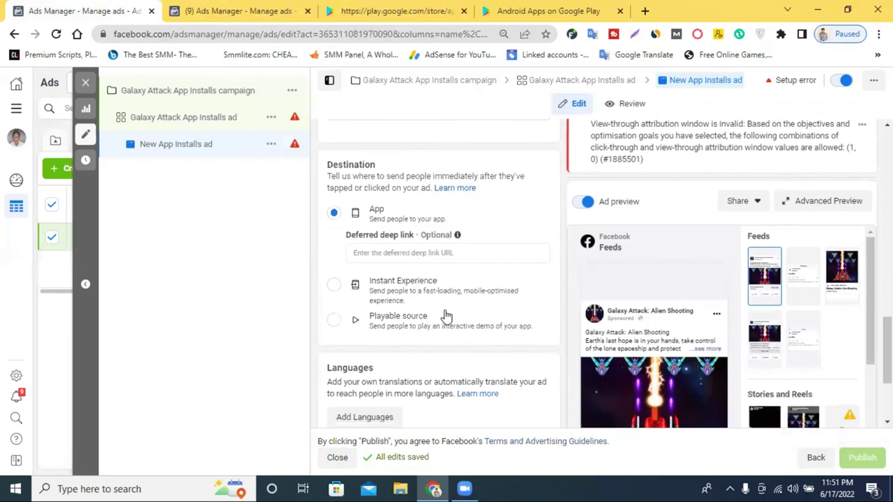
Step: Read the attribution window error on the ad and open the Galaxy Attack App Installs ad set for editing
scroll(443, 360, "up", 10)
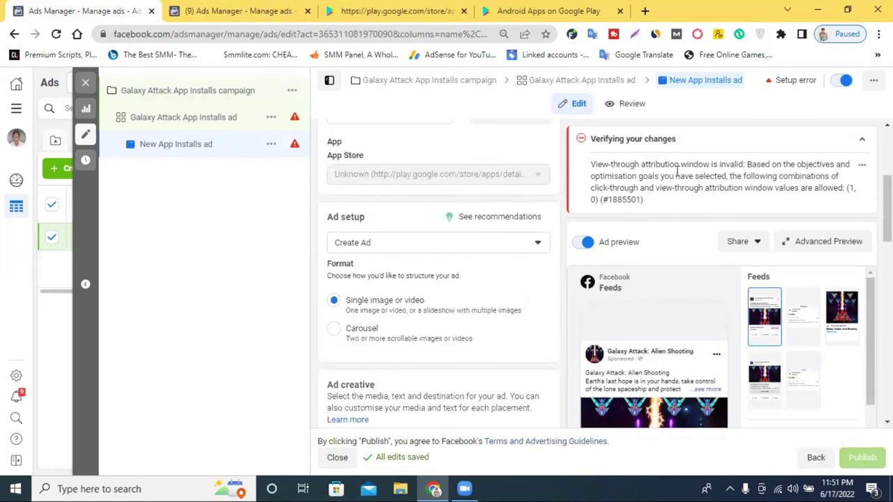
left_click(175, 118)
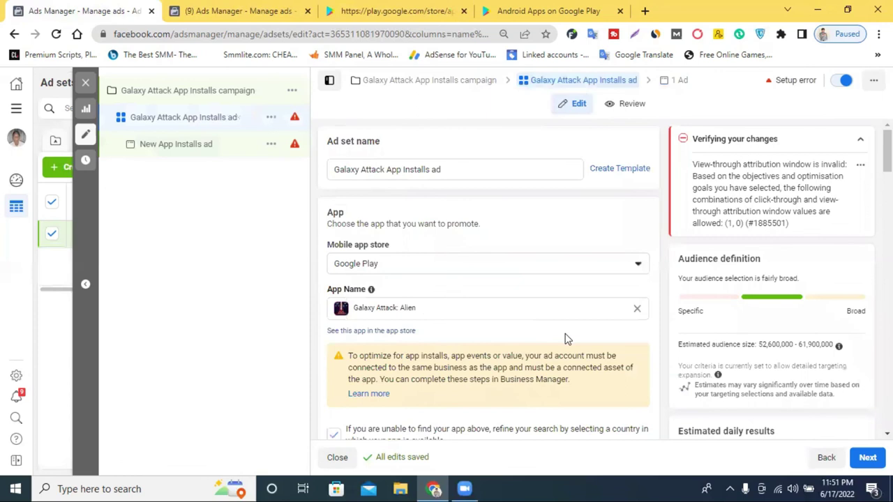
Step: Check the app name and the available mobile app store options in the ad set's App section
left_click(471, 311)
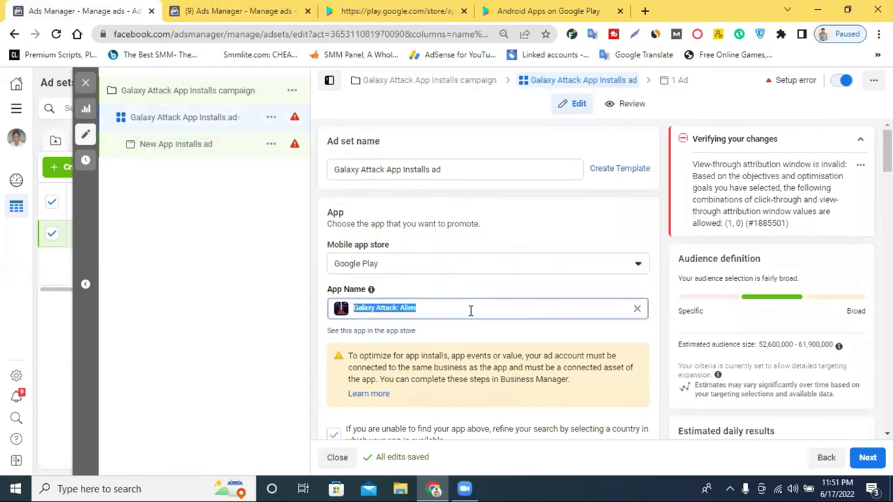
left_click(419, 265)
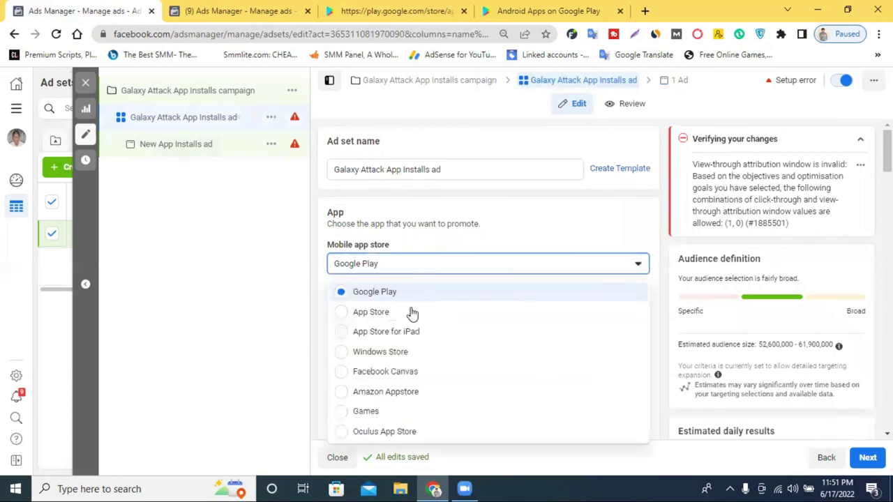
left_click(305, 273)
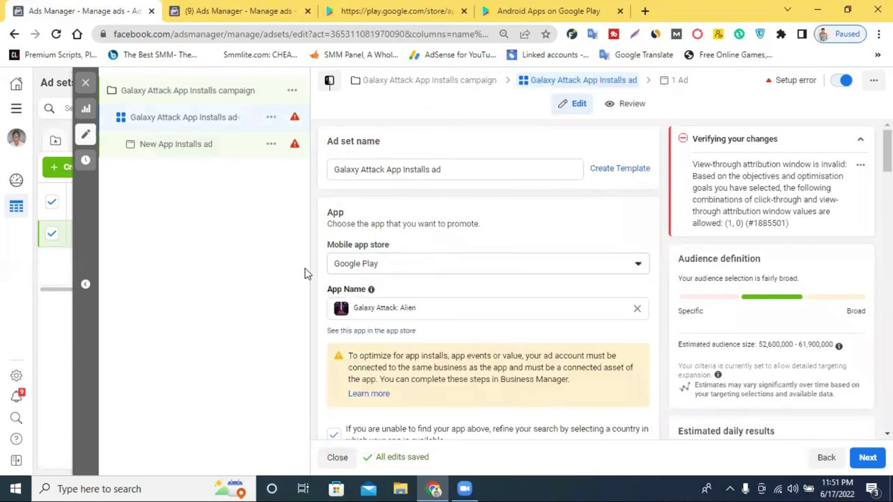
scroll(522, 300, "down", 1)
scroll(510, 198, "up", 1)
Step: Rename the ad set as Galaxy_Attack_App_Installs, with underscores between the words
left_click(445, 170)
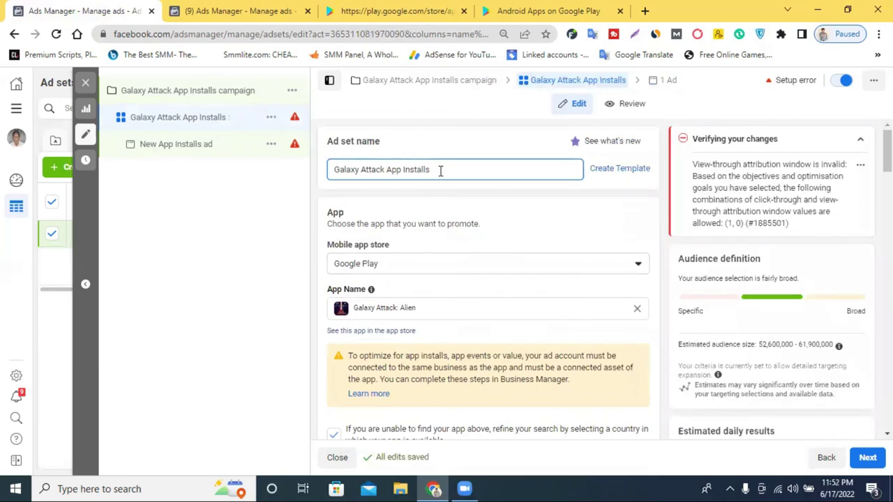
left_click(406, 171)
key("BackSpace")
type("_")
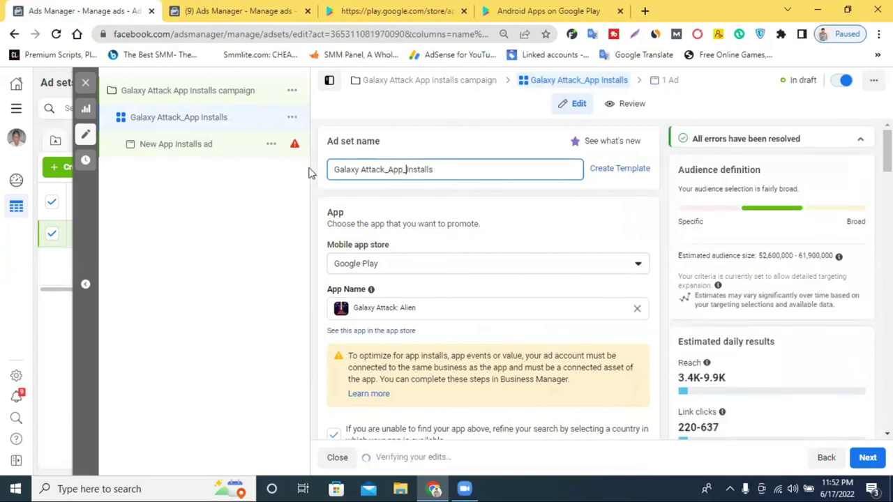
left_click(362, 169)
key("BackSpace")
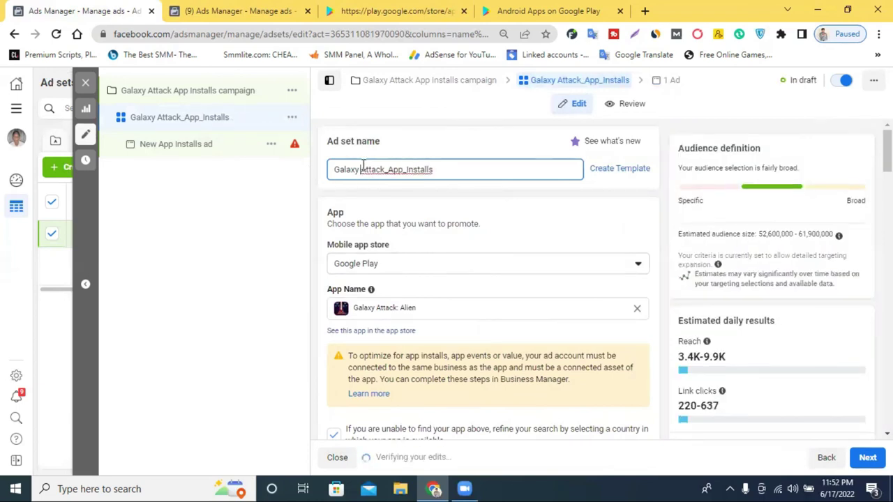
type("-")
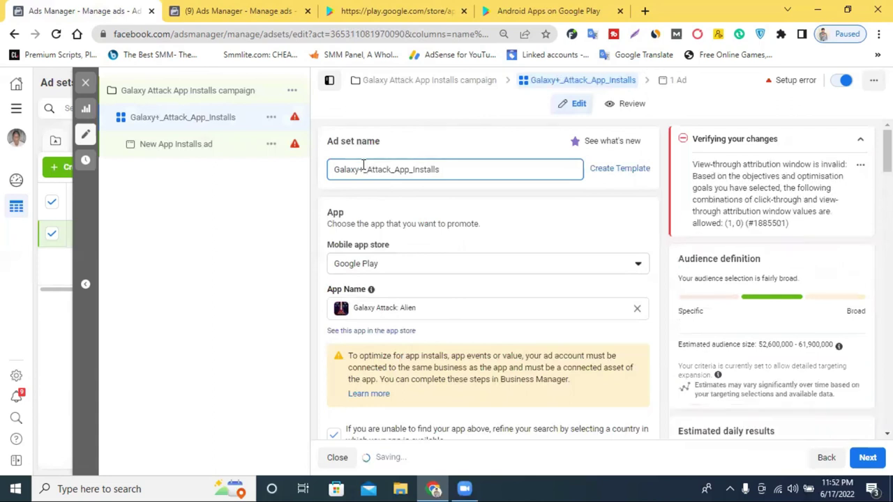
key("BackSpace")
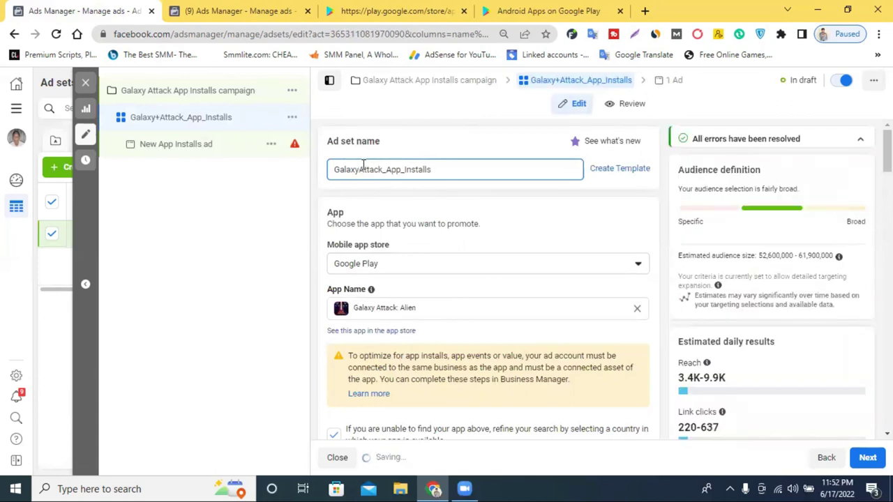
type("_")
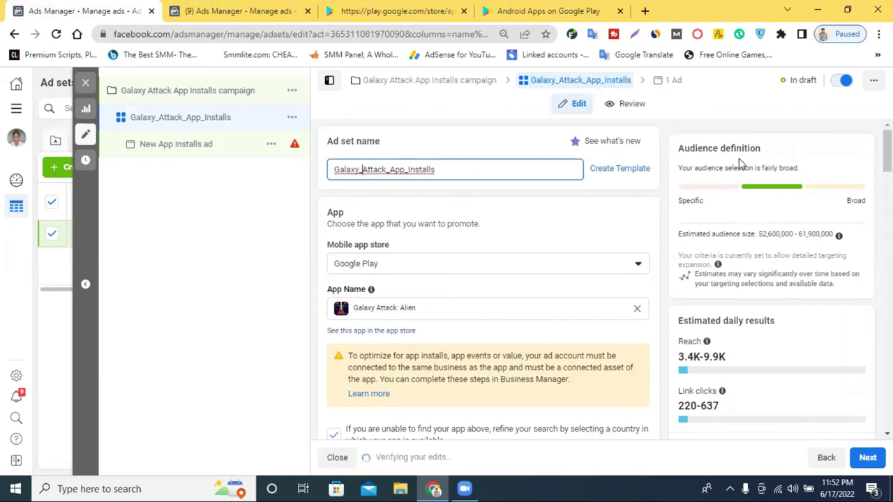
Step: Check the catalogue choices for the ad set without selecting one
scroll(551, 251, "down", 2)
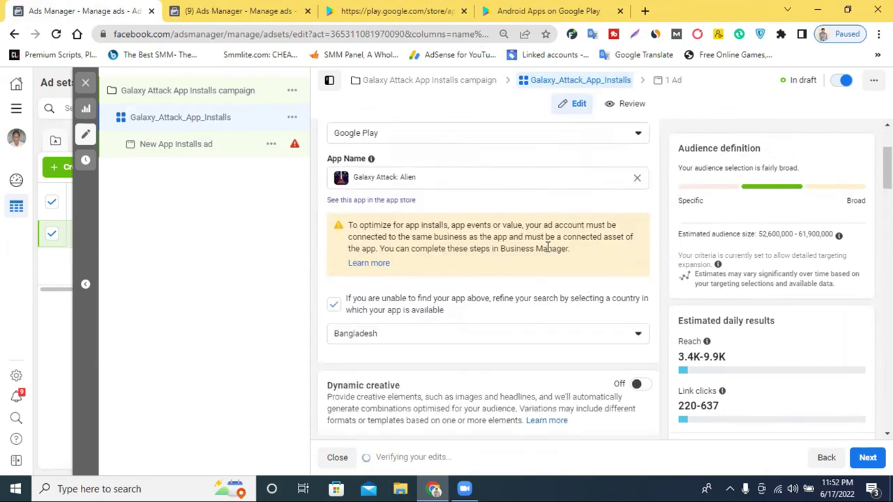
scroll(470, 272, "down", 1)
scroll(529, 272, "down", 3)
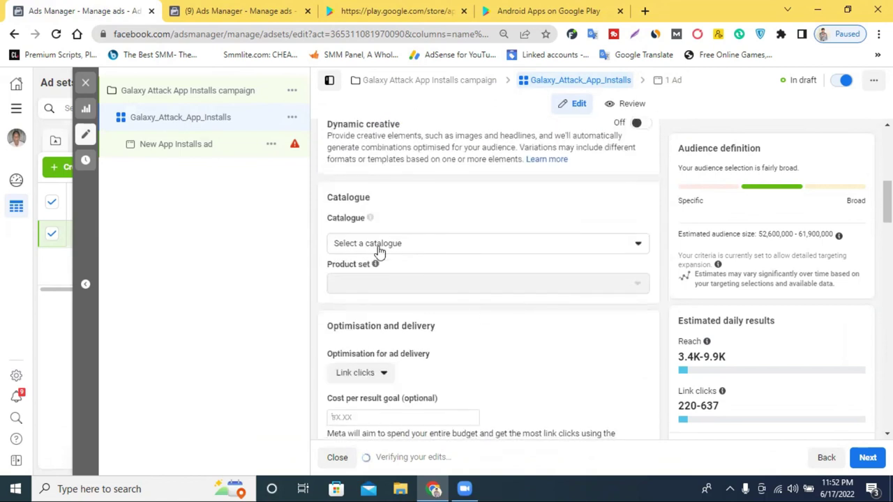
left_click(401, 245)
left_click(444, 211)
scroll(470, 290, "down", 2)
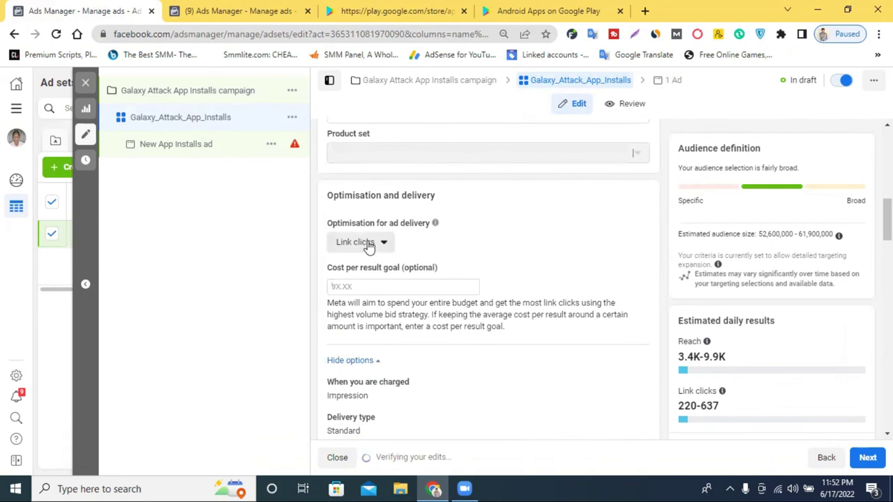
Step: Set the optimisation for ad delivery to App Installs and the attribution setting to 1 day after clicking
left_click(378, 242)
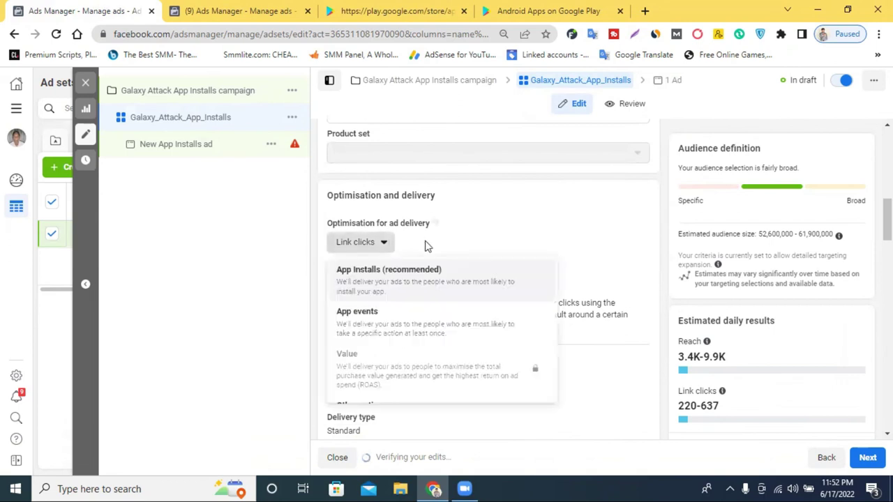
left_click(509, 274)
scroll(449, 276, "down", 1)
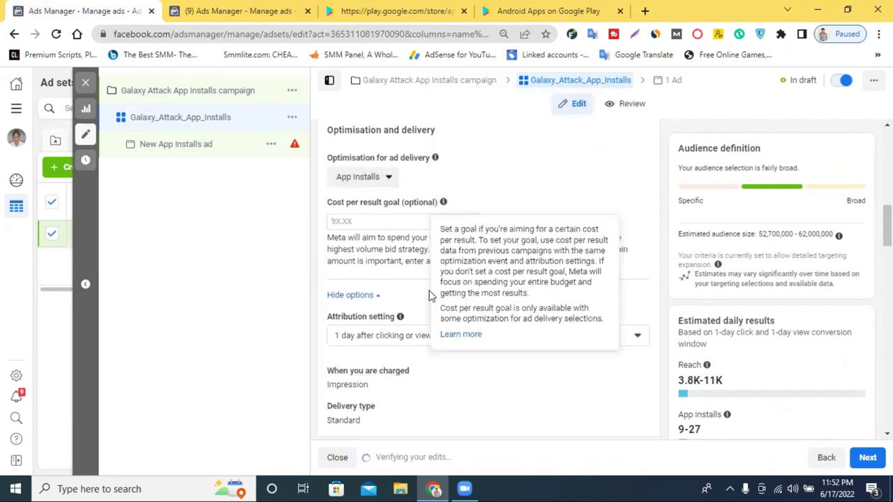
left_click(377, 338)
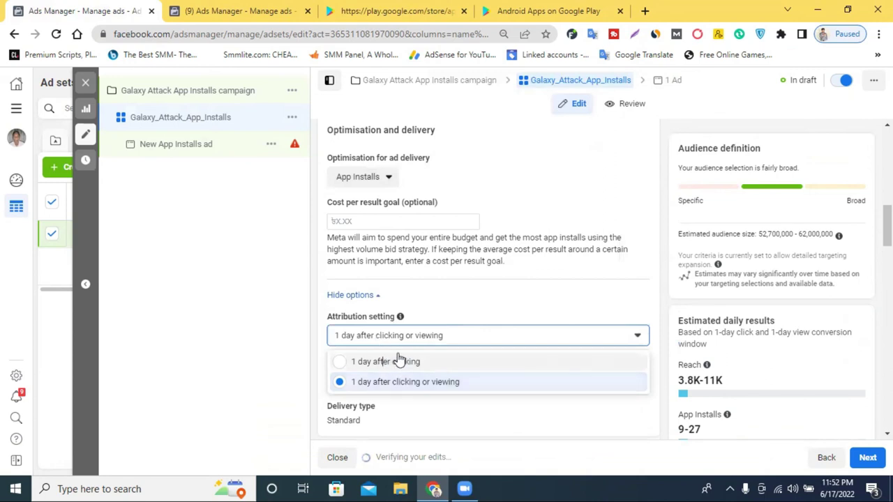
left_click(401, 362)
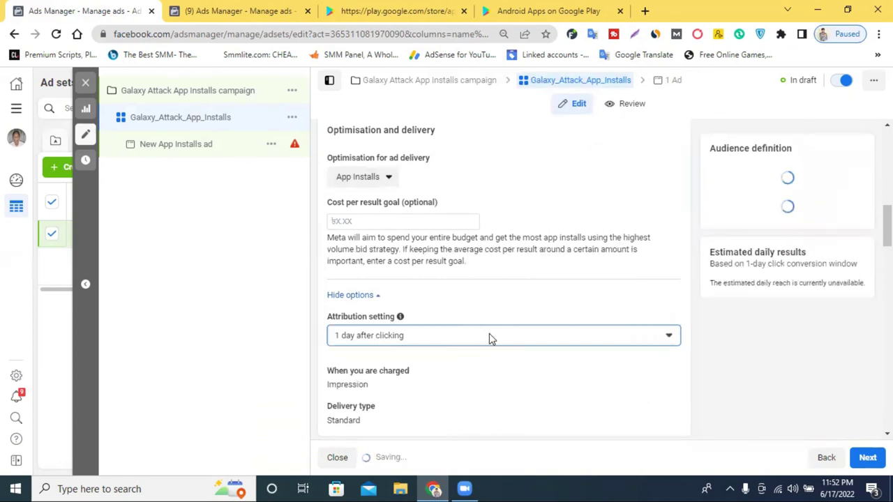
Step: Read the ad set's verification error beside the charging and budget settings
scroll(491, 339, "down", 2)
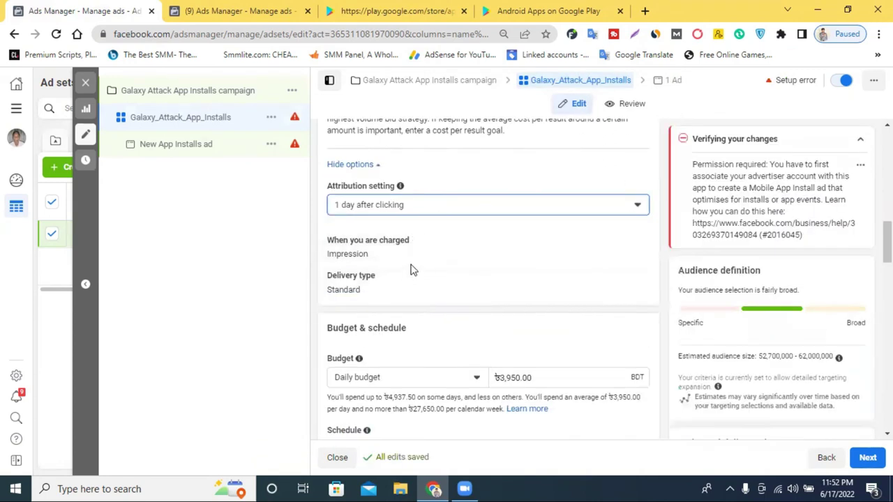
mouse_move(296, 124)
triple_click(759, 234)
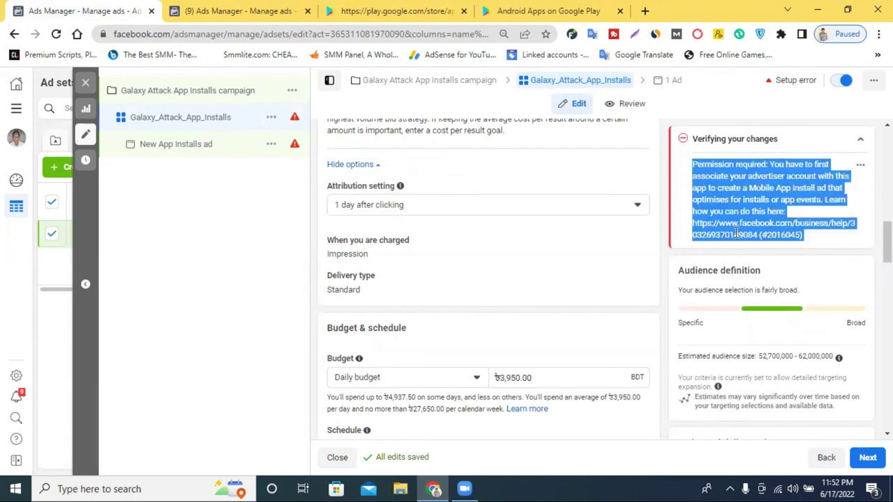
Step: Turn off detailed targeting expansion in the ad set's audience settings
scroll(594, 253, "down", 3)
scroll(595, 253, "down", 4)
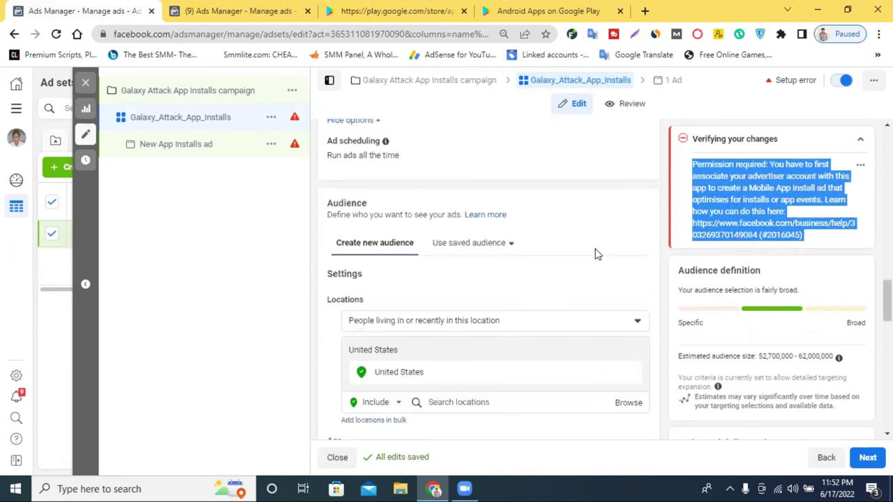
scroll(595, 254, "down", 4)
scroll(595, 255, "down", 4)
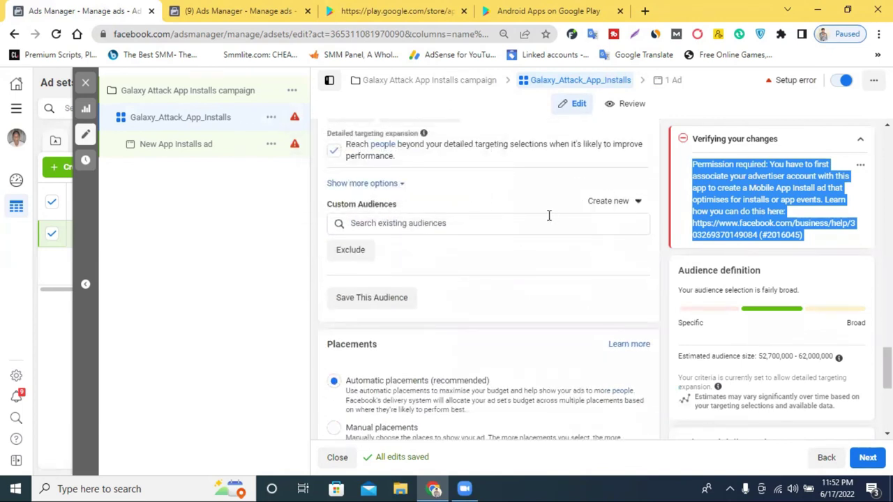
scroll(548, 214, "up", 1)
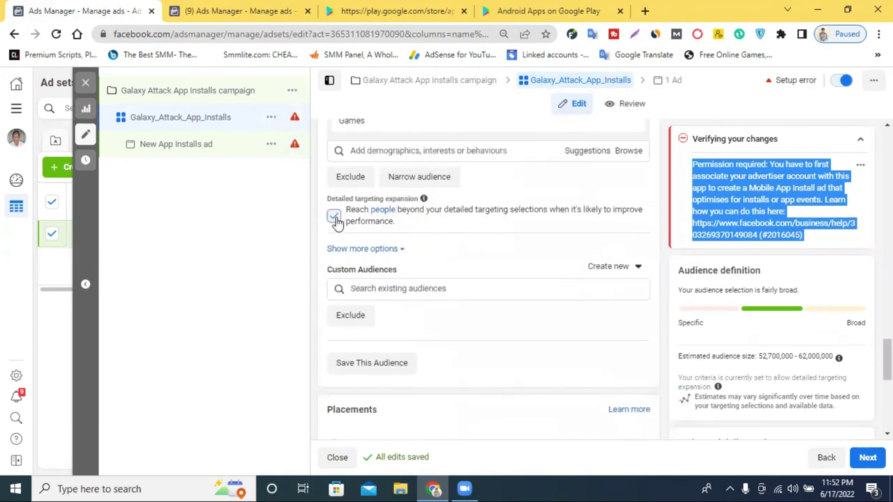
left_click(335, 218)
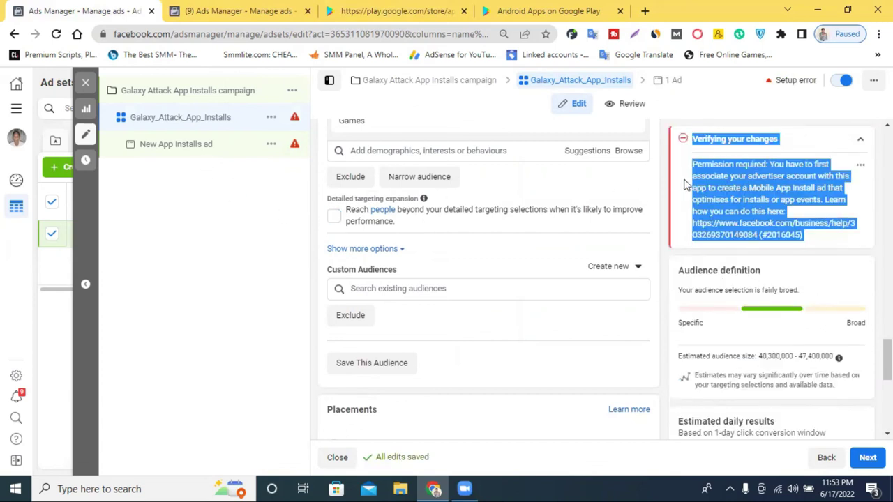
Step: Recheck the ad set's verification error, device settings and app details, and open the New App Installs ad
left_click(685, 184)
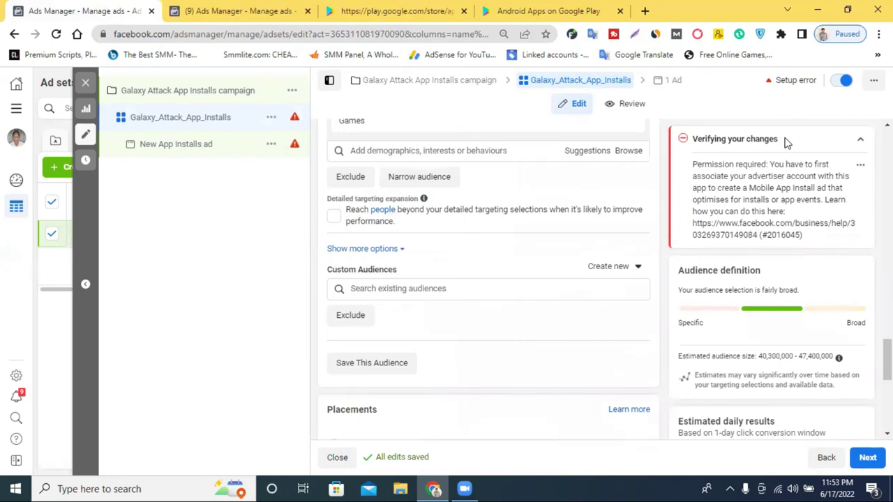
scroll(558, 208, "down", 5)
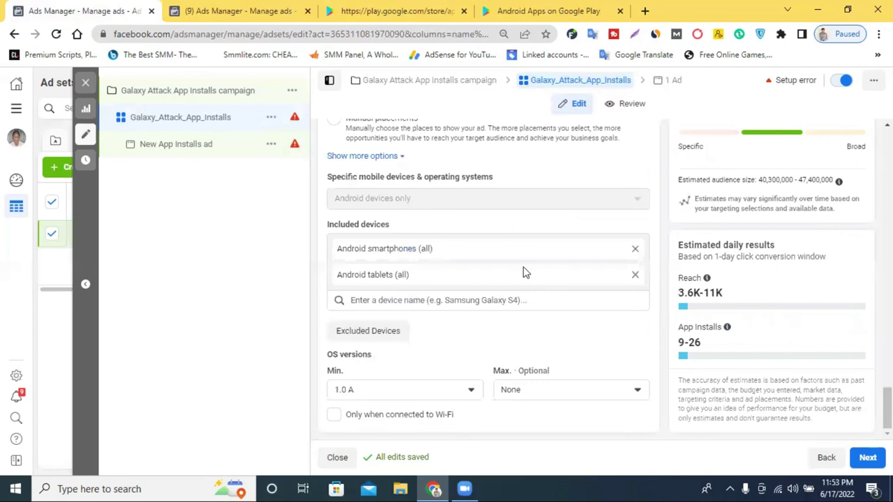
left_click(186, 144)
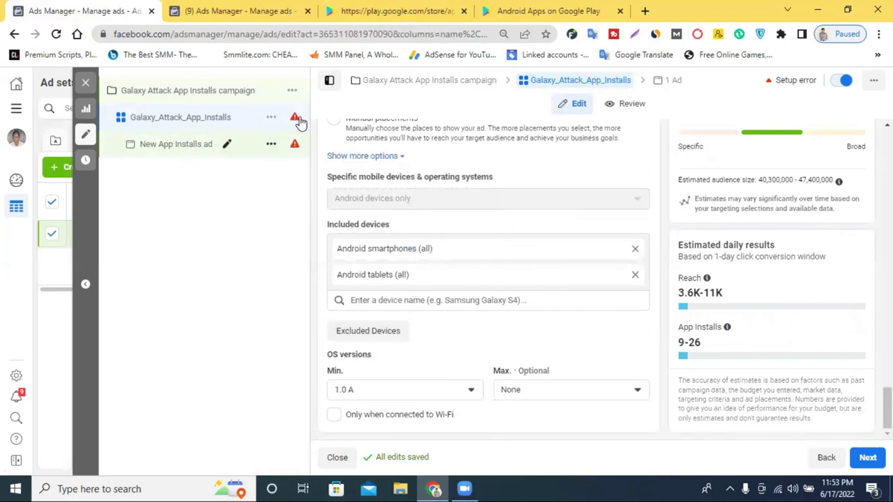
left_click(295, 120)
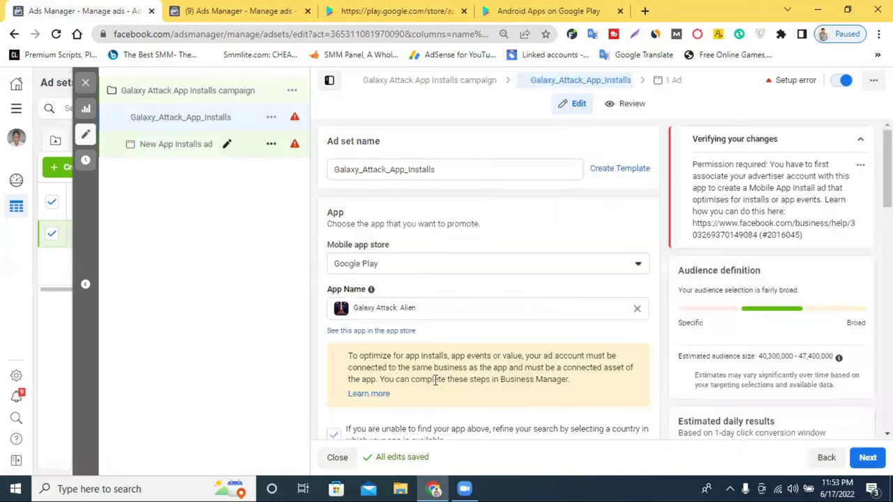
left_click(225, 145)
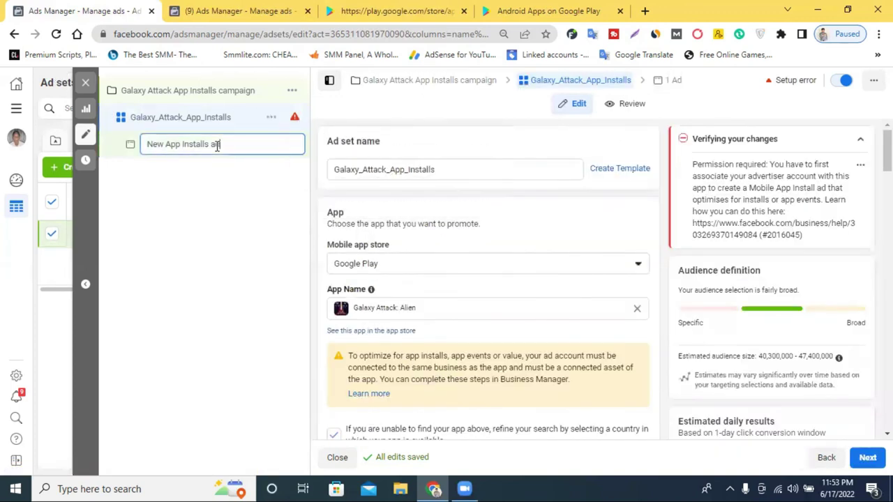
left_click(179, 189)
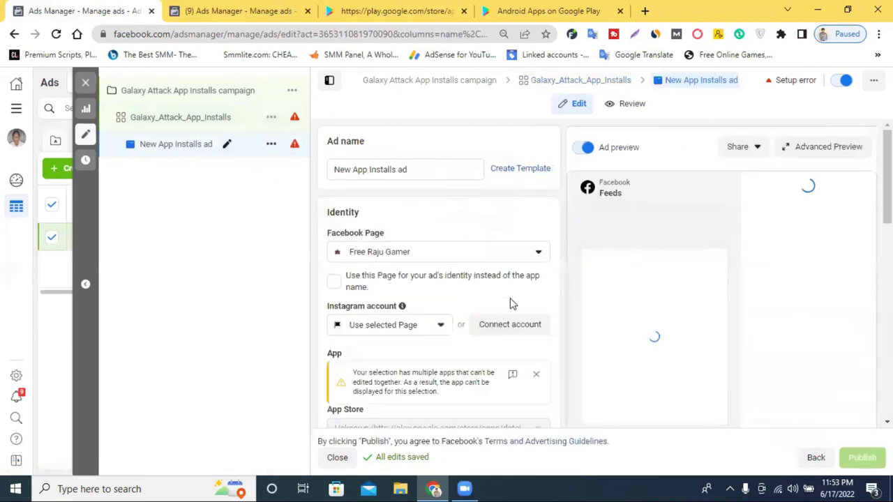
Step: Submit feedback on the ad's App section warning, answering Yes to resolving the error and Yes to needing more information, and close the form
scroll(415, 380, "down", 2)
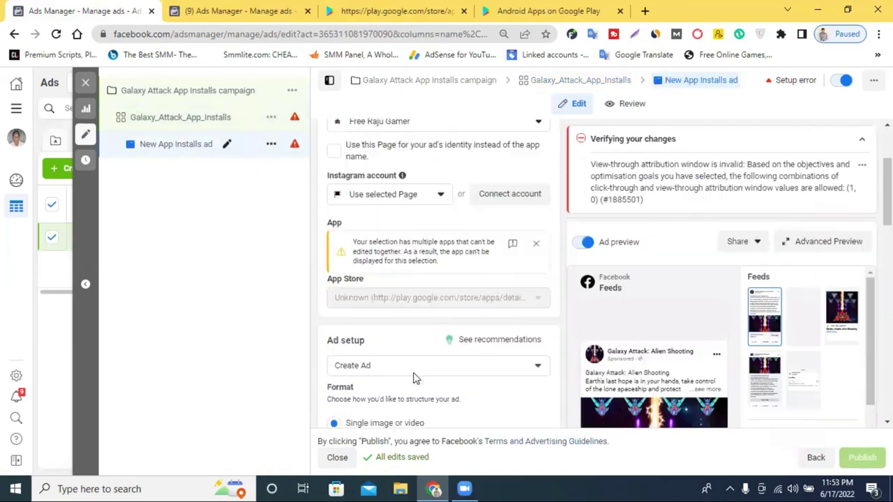
left_click(533, 247)
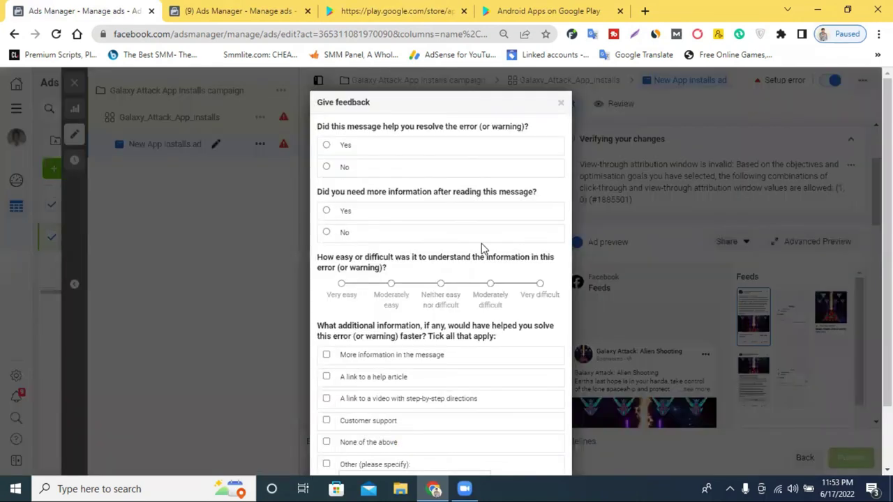
left_click(328, 145)
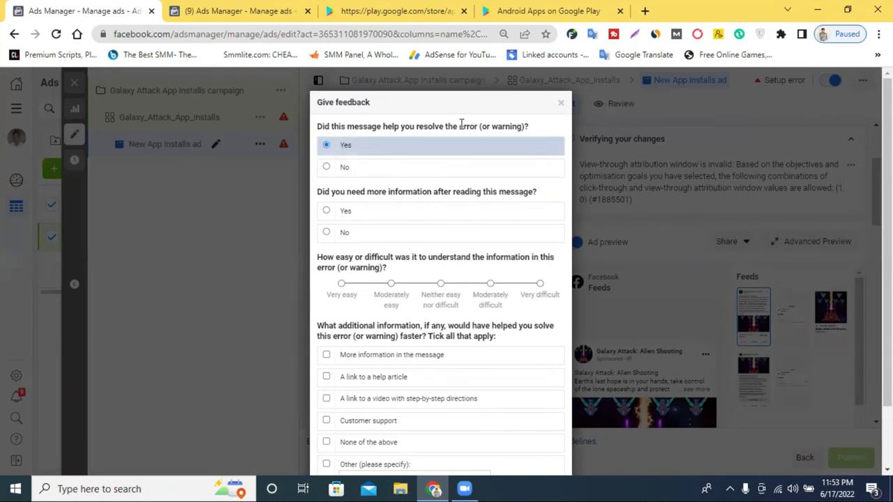
scroll(432, 237, "down", 1)
scroll(418, 255, "up", 1)
left_click(326, 210)
scroll(349, 265, "down", 1)
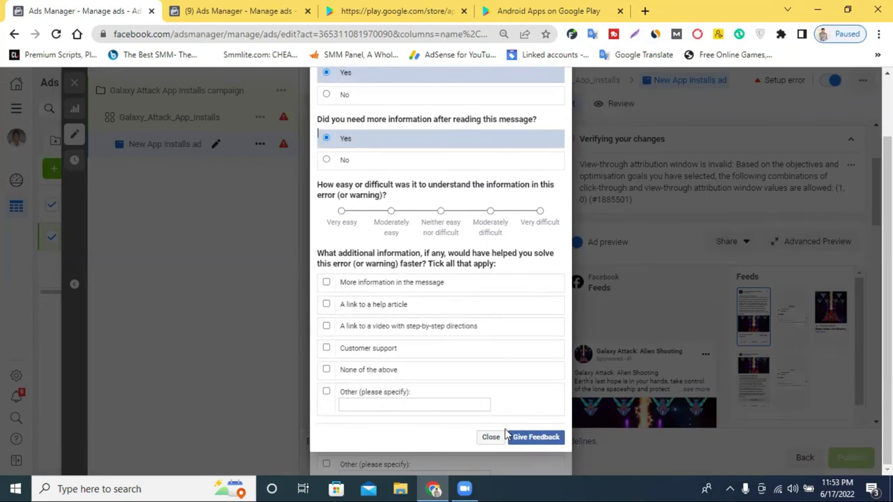
left_click(537, 445)
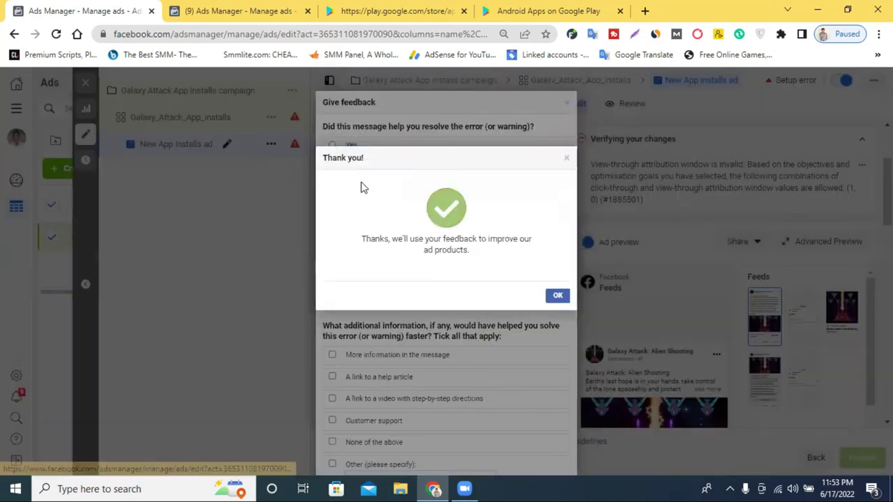
left_click(556, 296)
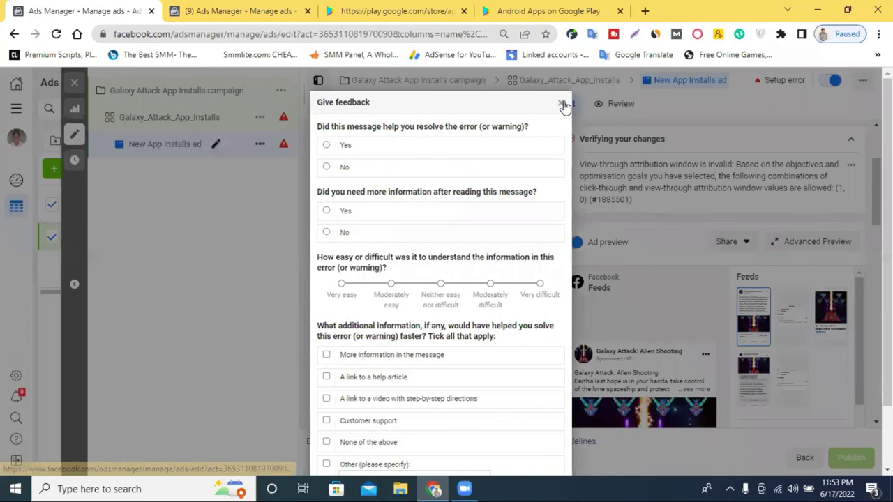
left_click(565, 102)
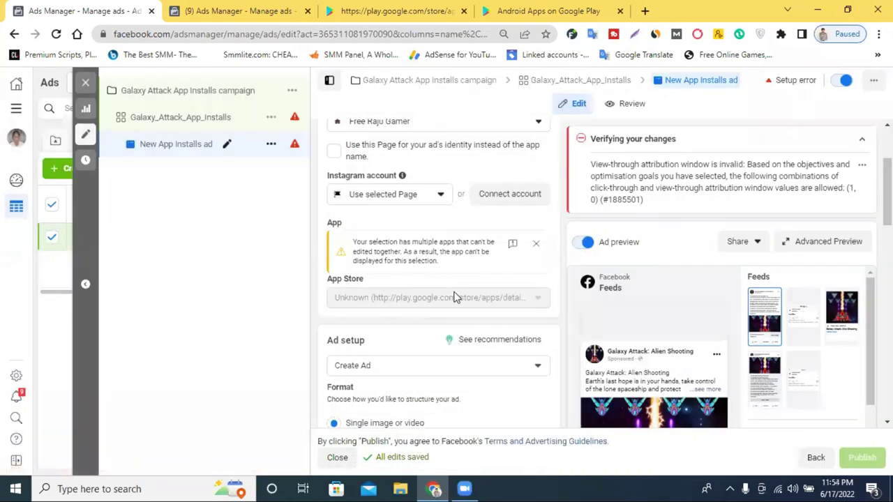